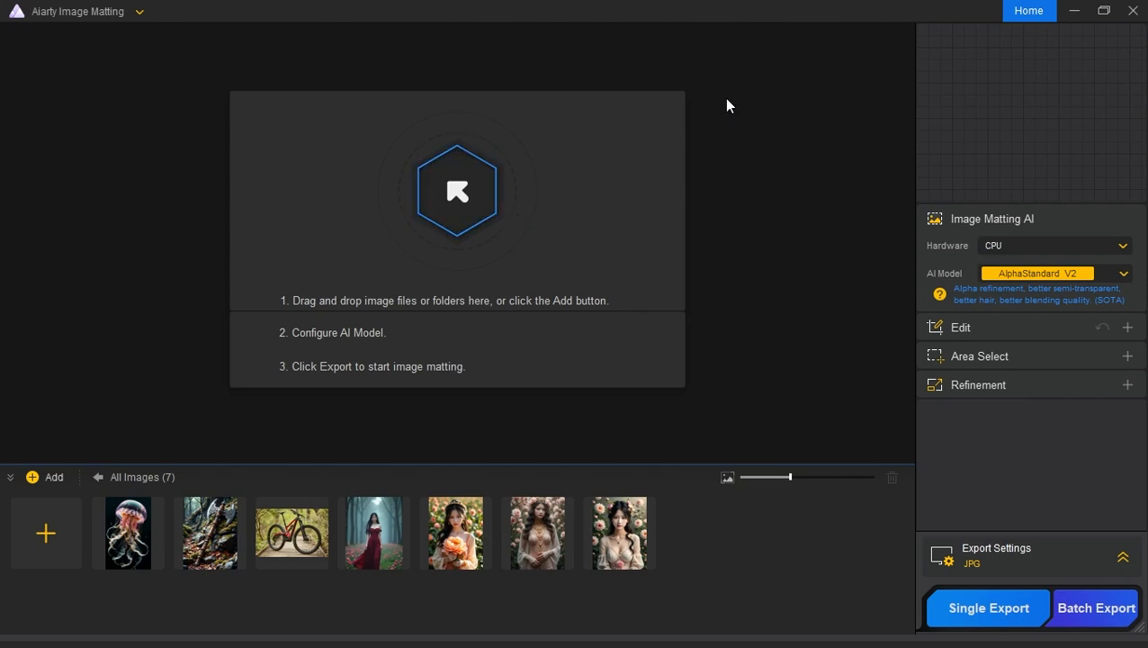
Step: Look through the hardware and matting AI model choices and read the descriptions of the AI models
{"action": "left_click", "coordinate": [1096, 249]}
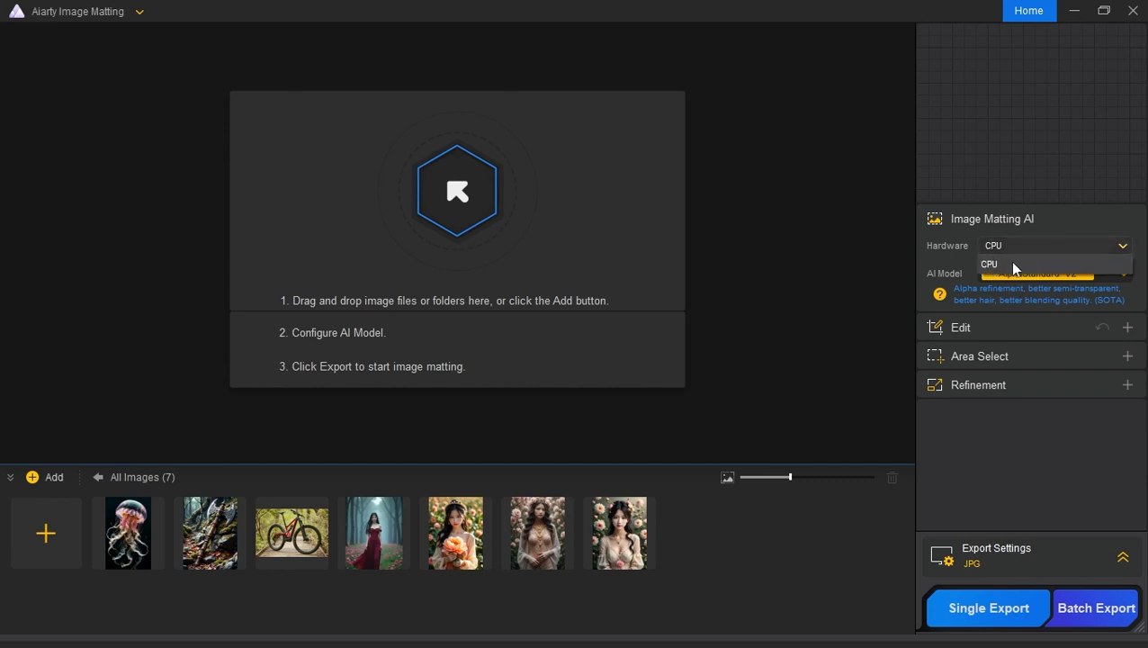
{"action": "left_click", "coordinate": [1014, 266]}
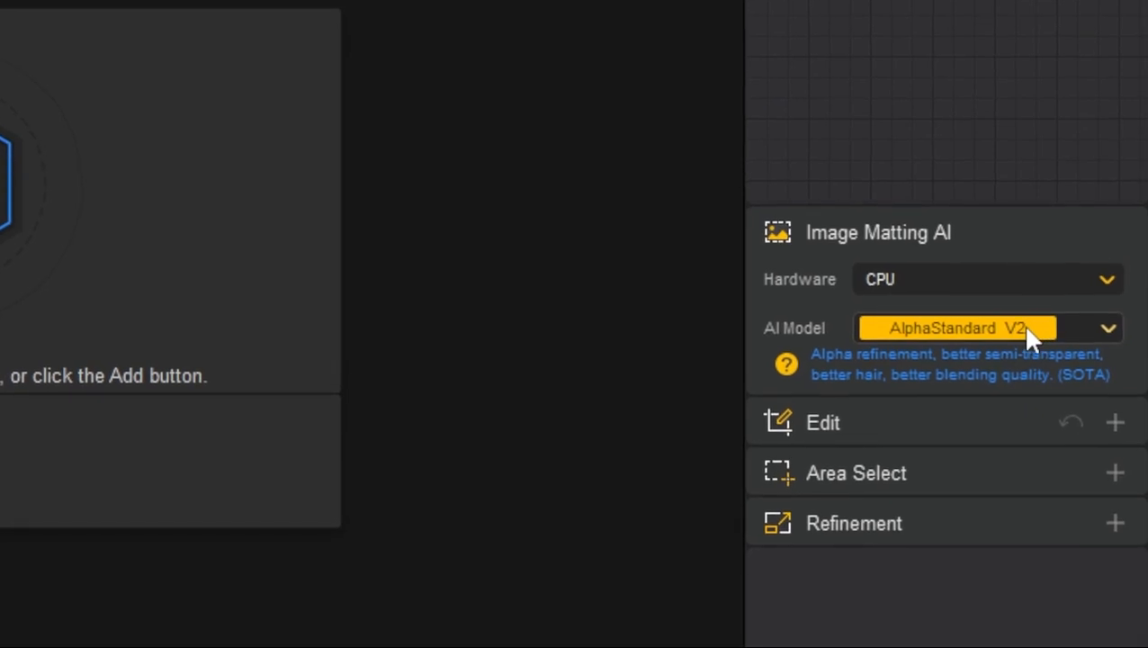
{"action": "left_click", "coordinate": [1075, 292]}
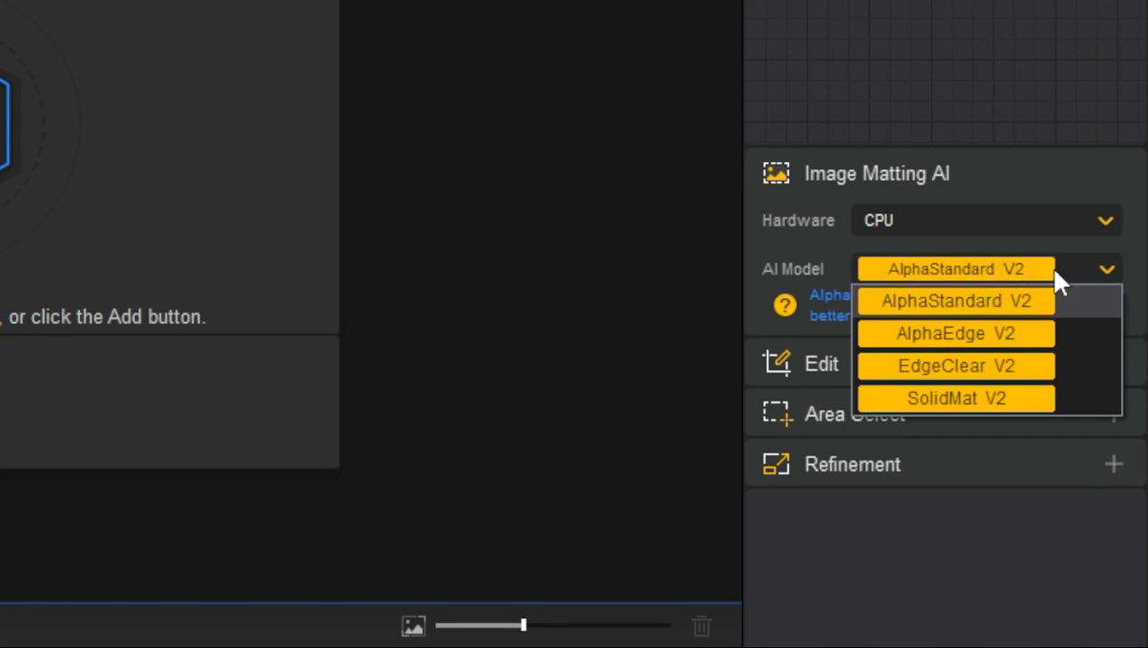
{"action": "left_click", "coordinate": [1058, 264]}
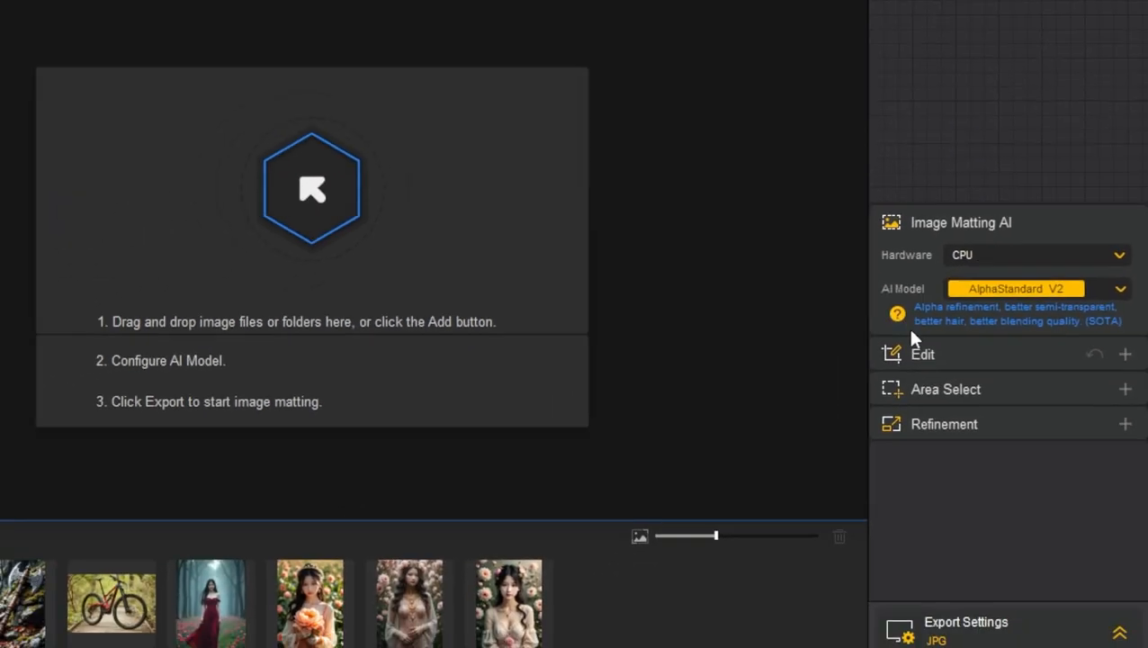
{"action": "left_click", "coordinate": [785, 362]}
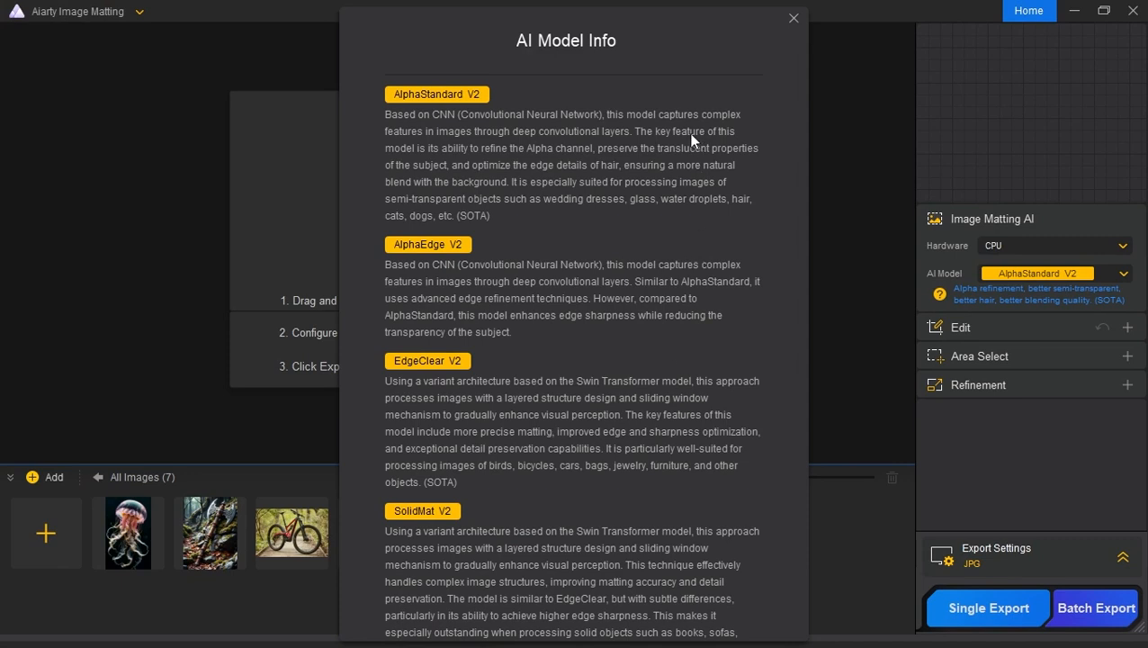
{"action": "left_click", "coordinate": [794, 18]}
{"action": "left_click", "coordinate": [1042, 274]}
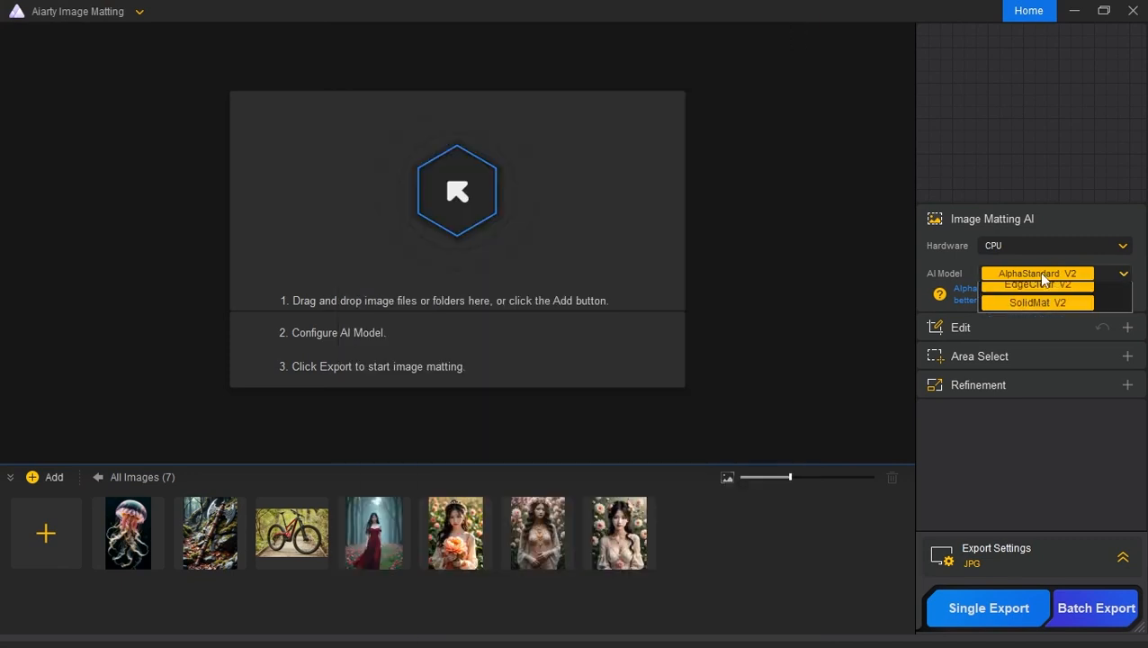
{"action": "left_click", "coordinate": [949, 262]}
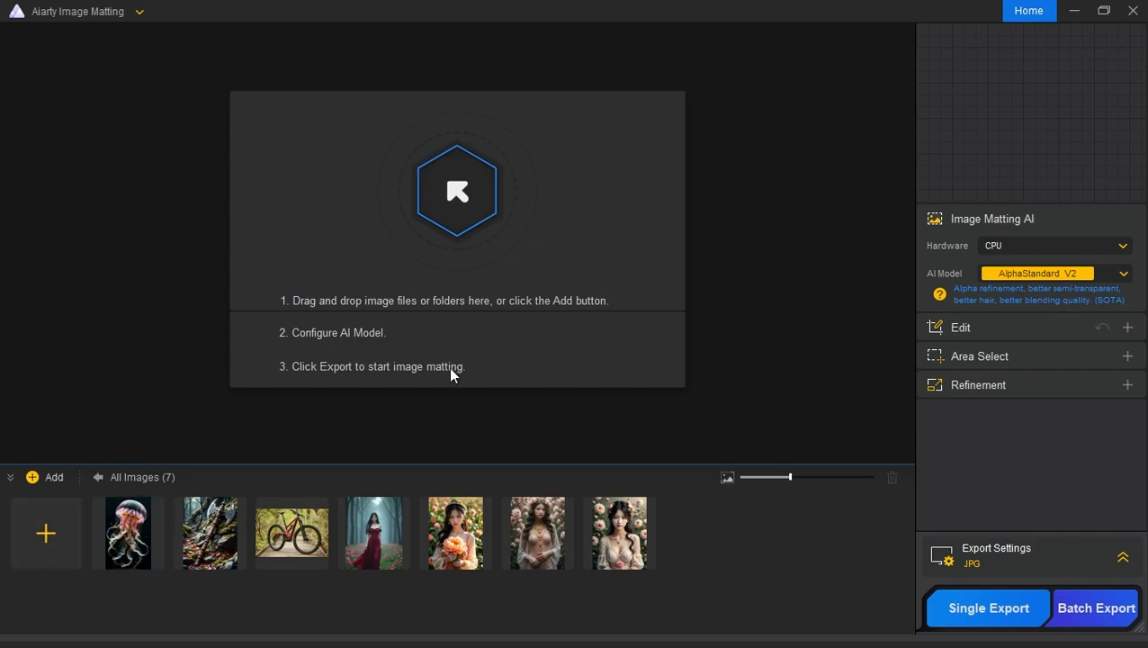
Step: Import example-2-low-res.jpg from the Examples For Testing folder into Aiarty Image Matting
{"action": "key", "text": "alt+Tab"}
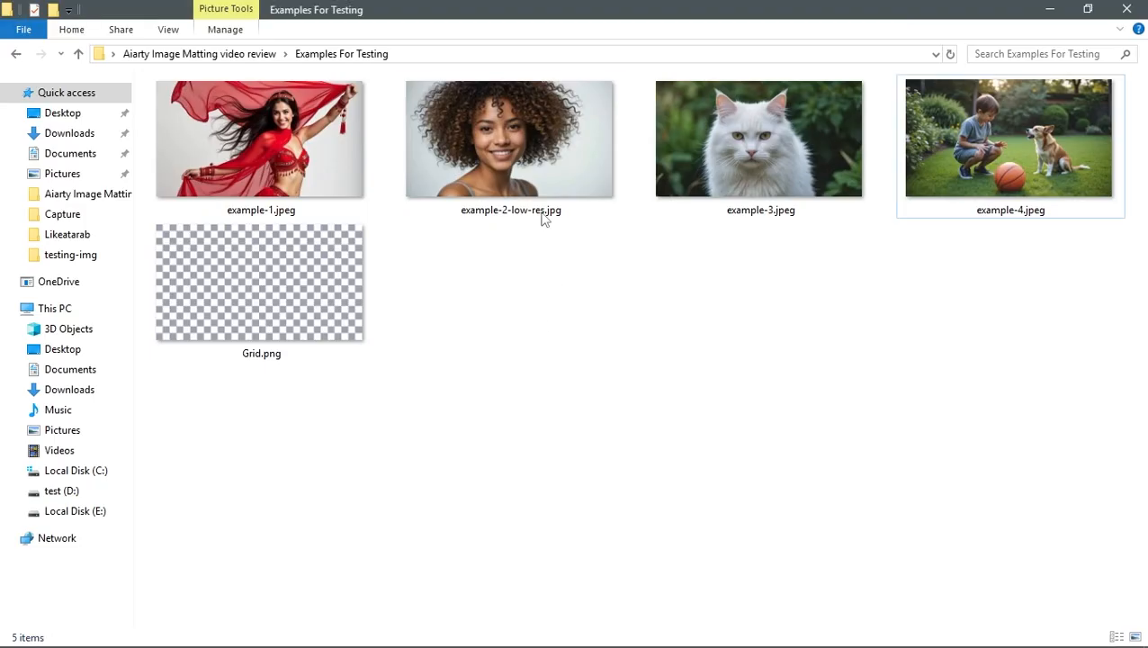
{"action": "left_click_drag", "start_coordinate": [504, 144], "coordinate": [472, 218]}
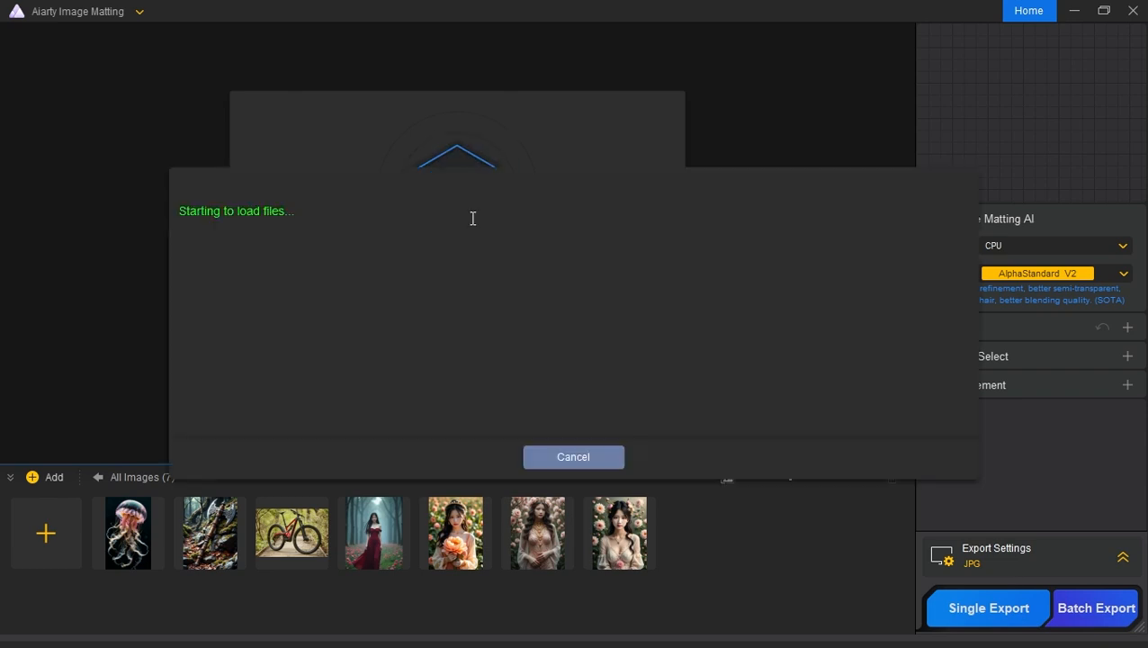
{"action": "scroll", "coordinate": [387, 236], "scroll_direction": "up", "scroll_amount": 3}
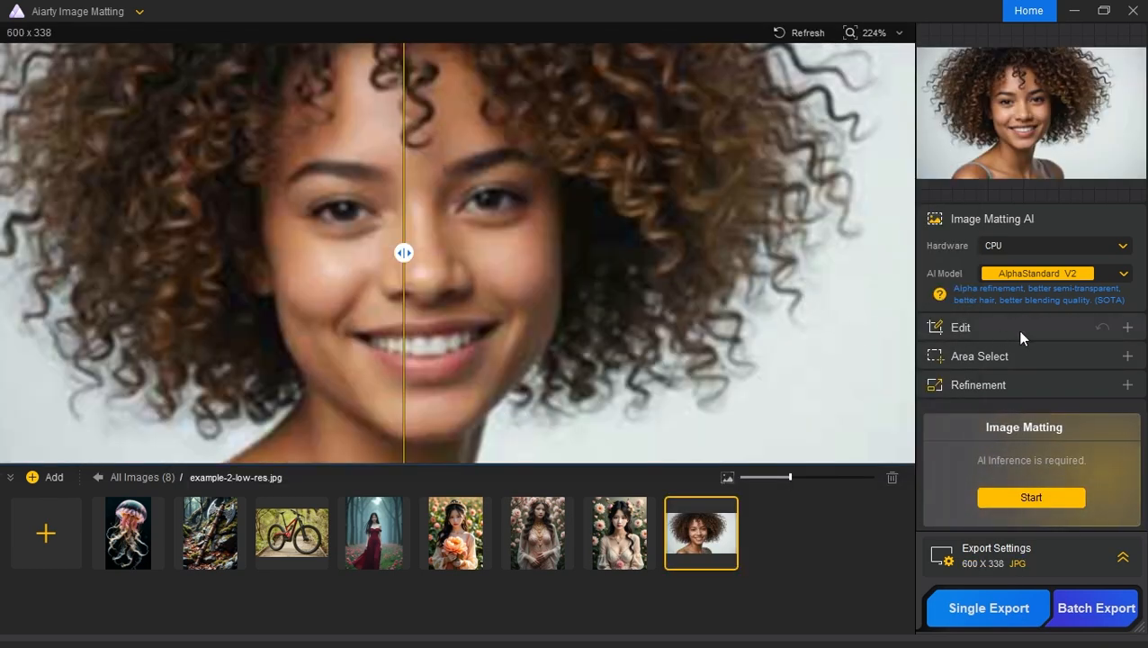
Step: Enhance the portrait with the More-Detail GAN v2 model at x2 upscale
{"action": "left_click", "coordinate": [1047, 326]}
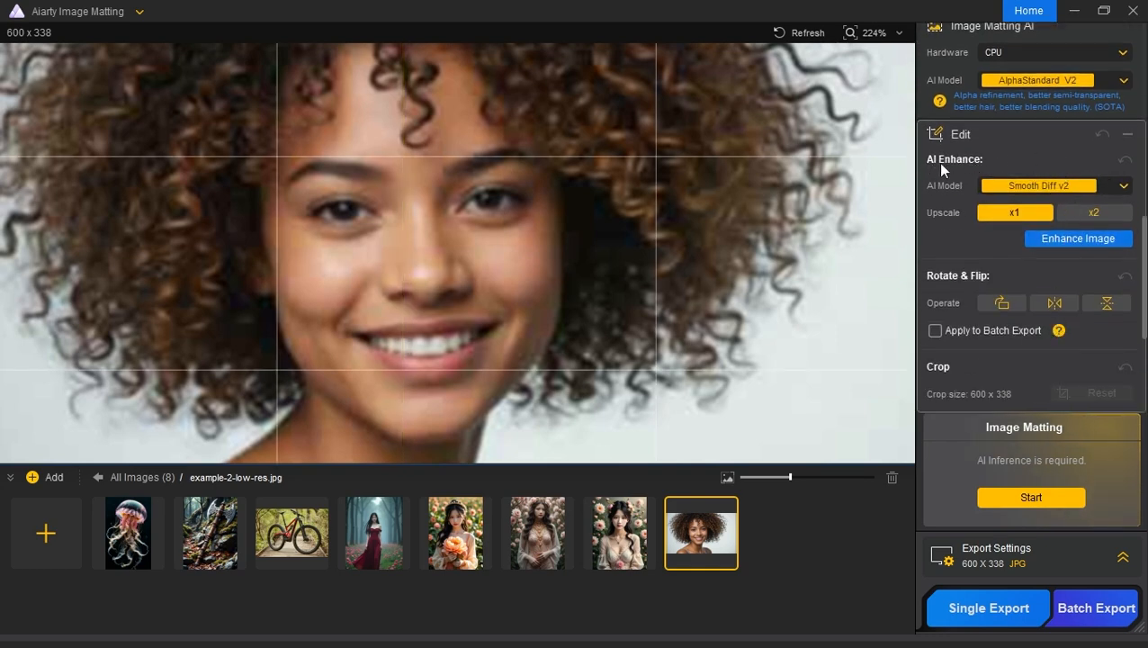
{"action": "left_click", "coordinate": [1121, 186]}
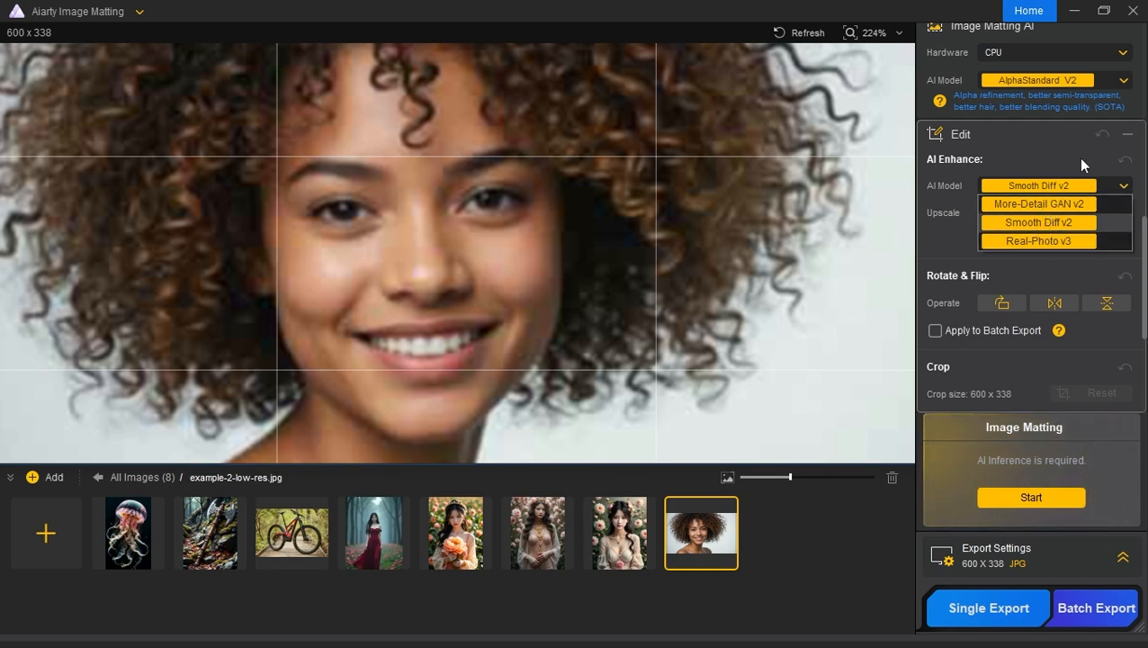
{"action": "left_click", "coordinate": [1039, 205]}
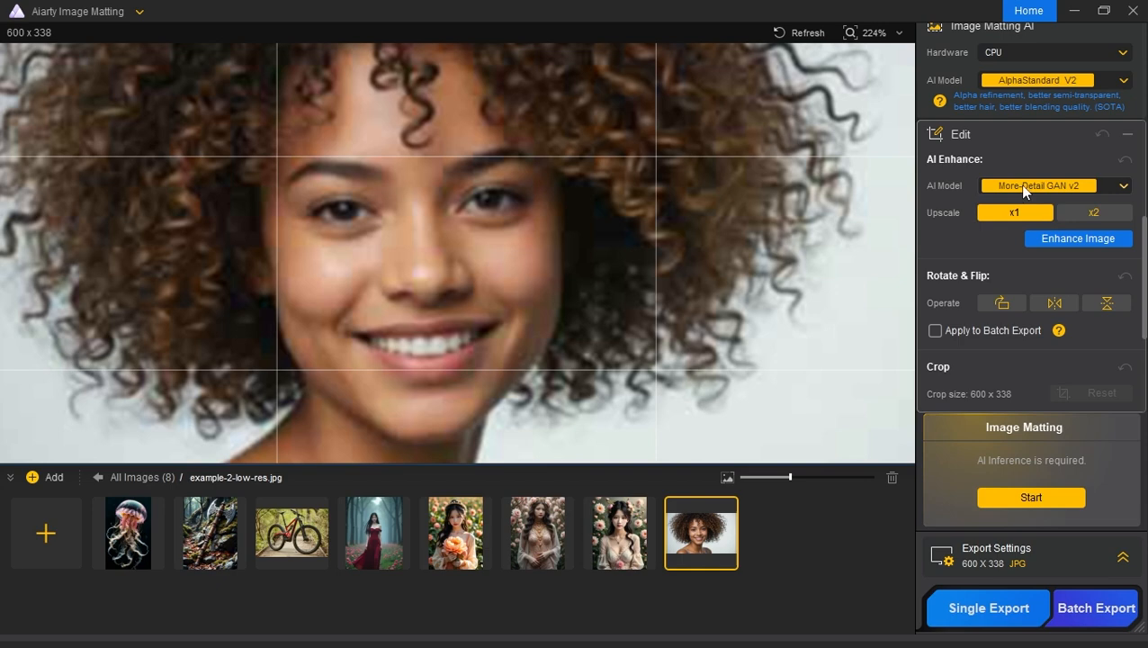
{"action": "left_click", "coordinate": [1084, 213]}
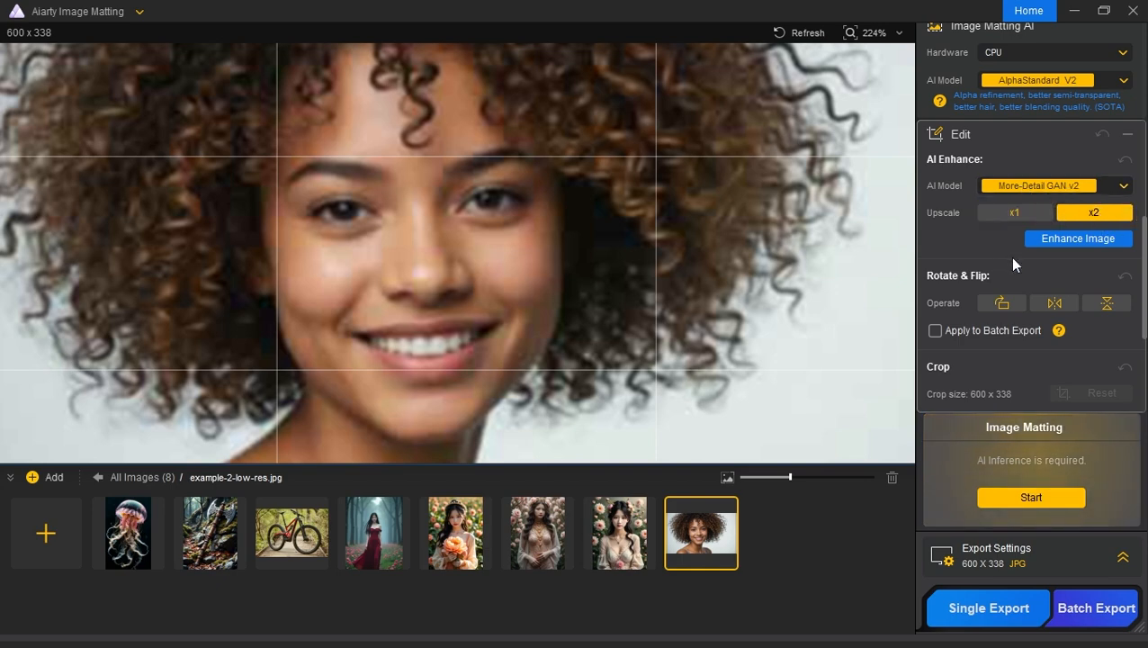
{"action": "left_click", "coordinate": [1074, 240]}
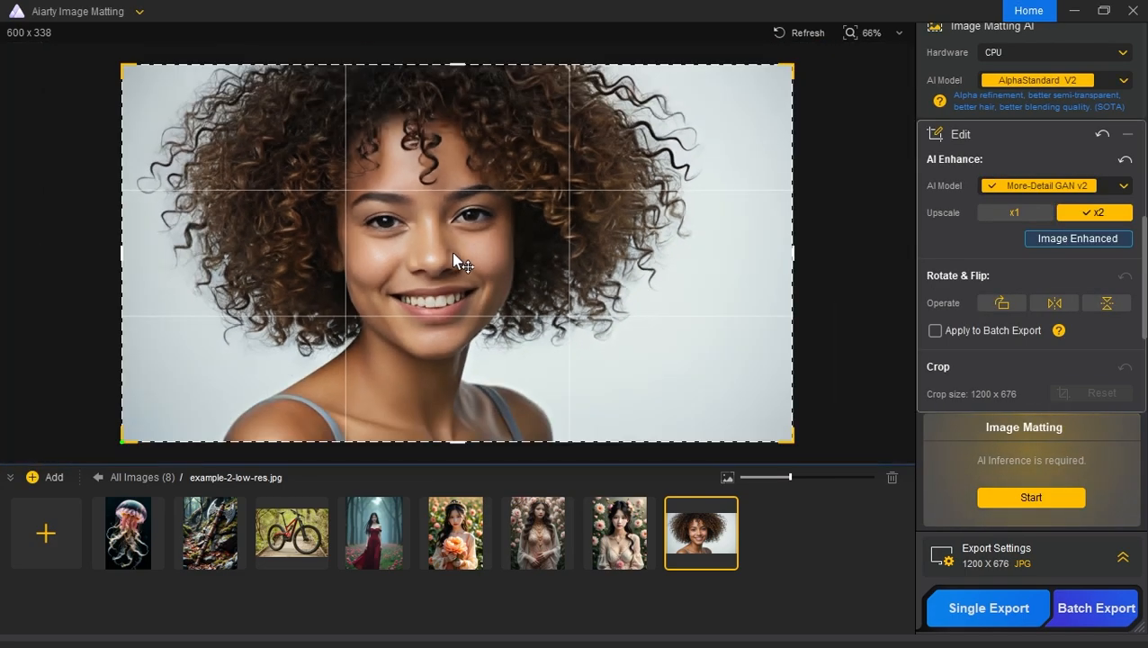
Step: Compare the original and enhanced portrait up close across the face and hair with the before/after divider
{"action": "left_click", "coordinate": [1039, 144]}
{"action": "scroll", "coordinate": [459, 251], "scroll_direction": "up", "scroll_amount": 4}
{"action": "left_click_drag", "start_coordinate": [404, 252], "coordinate": [847, 253]}
{"action": "scroll", "coordinate": [426, 256], "scroll_direction": "up", "scroll_amount": 2}
{"action": "left_click_drag", "start_coordinate": [835, 213], "coordinate": [273, 283]}
{"action": "scroll", "coordinate": [443, 270], "scroll_direction": "down", "scroll_amount": 2}
{"action": "scroll", "coordinate": [446, 267], "scroll_direction": "down", "scroll_amount": 1}
Step: Try rotating the portrait through a full turn in four 90-degree rotations
{"action": "left_click", "coordinate": [1005, 325]}
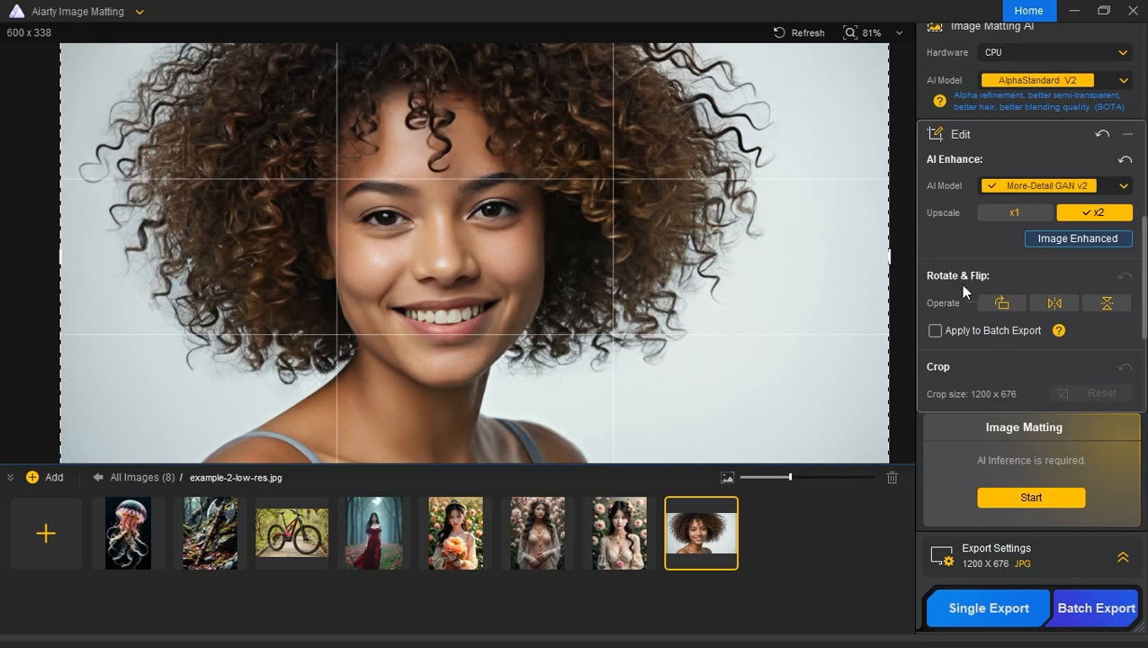
{"action": "left_click", "coordinate": [1000, 304]}
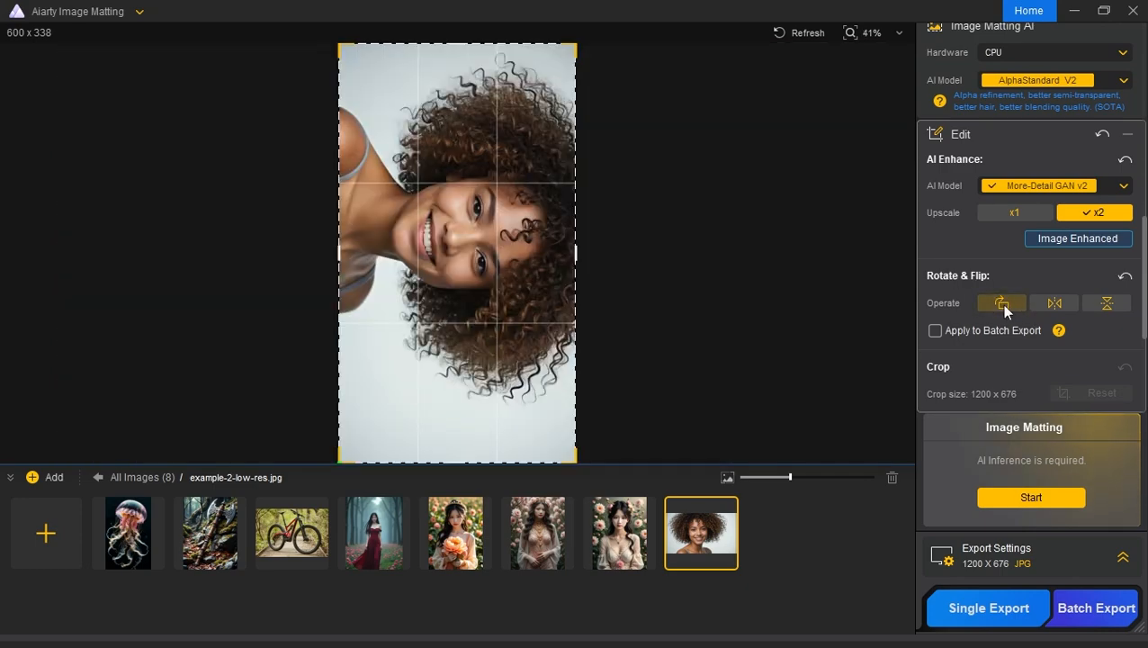
{"action": "left_click", "coordinate": [1001, 304]}
{"action": "left_click", "coordinate": [1001, 304]}
{"action": "left_click", "coordinate": [1002, 304]}
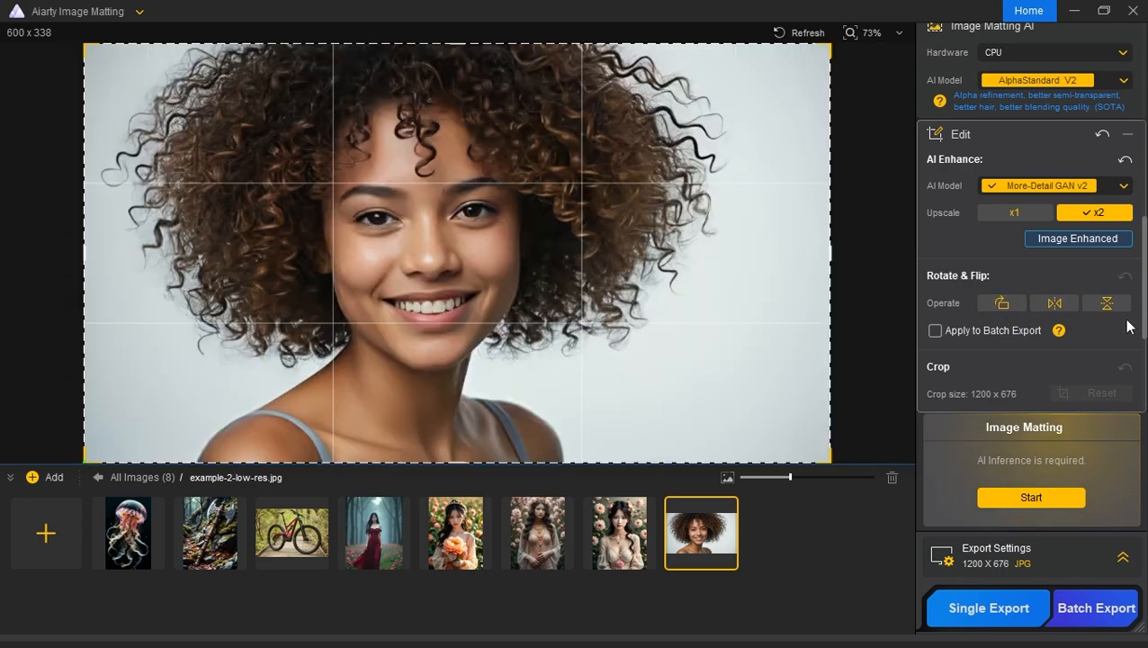
Step: Try flipping the portrait horizontally and back, as well as the vertical flip
{"action": "left_click", "coordinate": [1054, 308]}
{"action": "left_click", "coordinate": [1053, 307]}
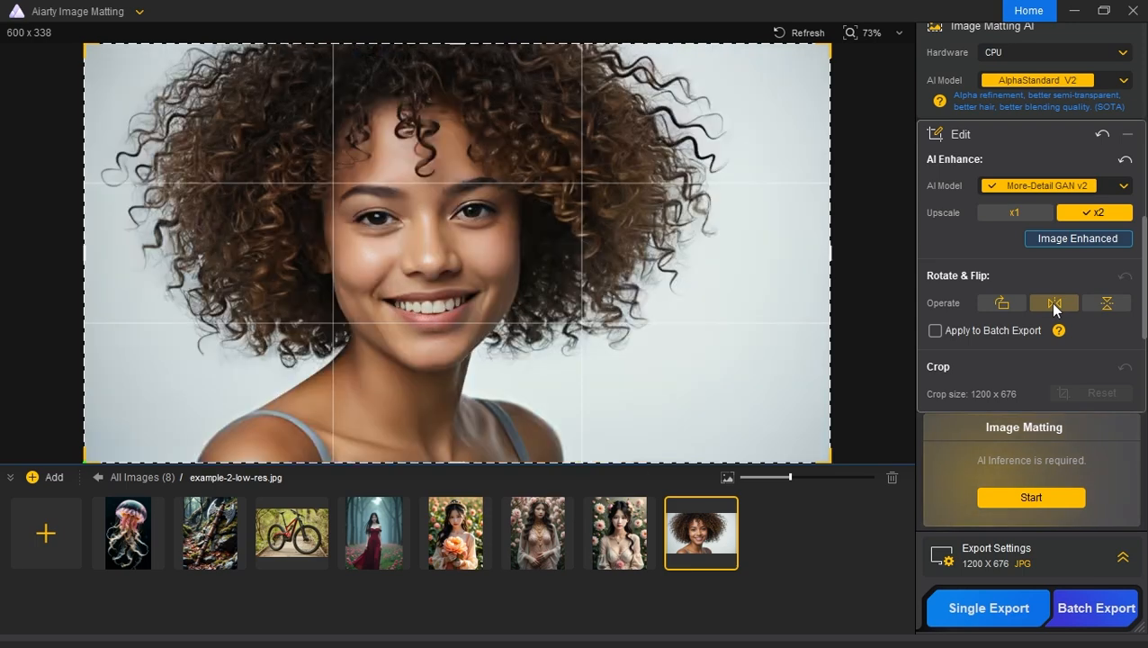
{"action": "left_click", "coordinate": [1112, 307]}
{"action": "left_click", "coordinate": [1112, 307]}
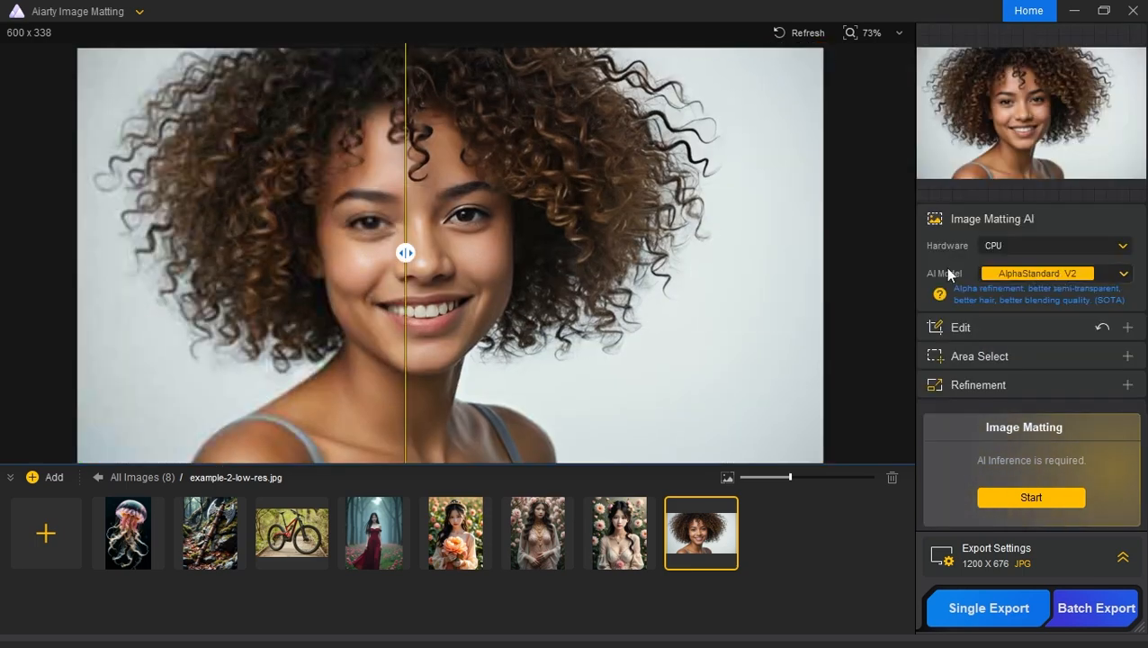
Step: Enable the Smooth Processing and Outline Emphasis refinements and run image matting on the portrait with AlphaStandard V2
{"action": "left_click", "coordinate": [1060, 275]}
{"action": "left_click", "coordinate": [1037, 291]}
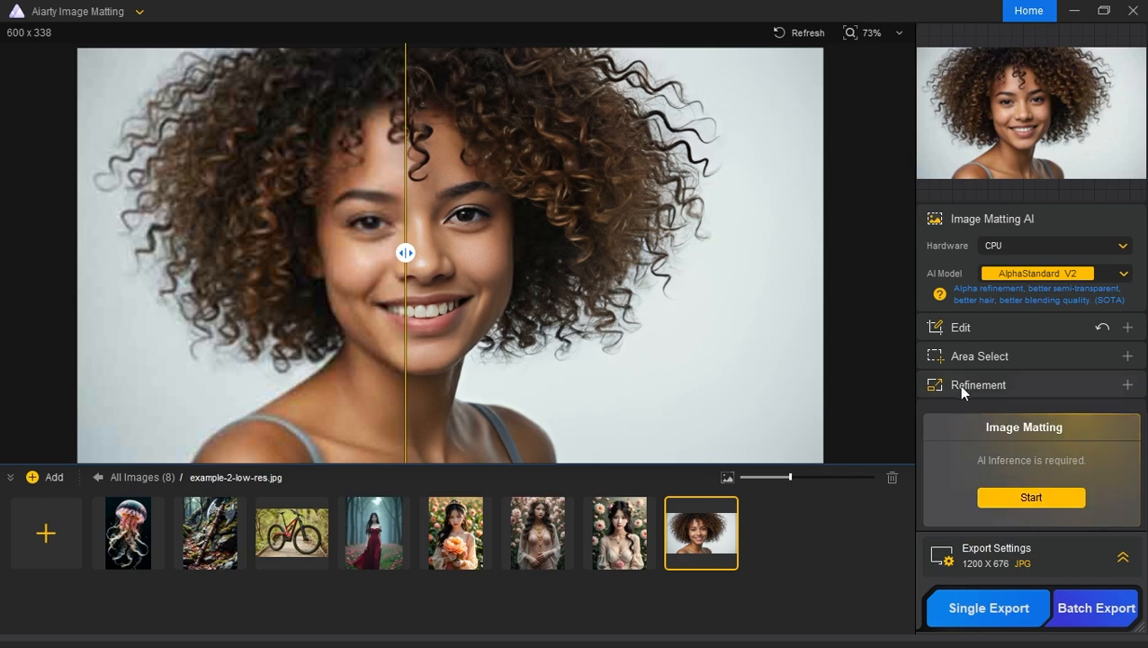
{"action": "left_click", "coordinate": [1034, 385]}
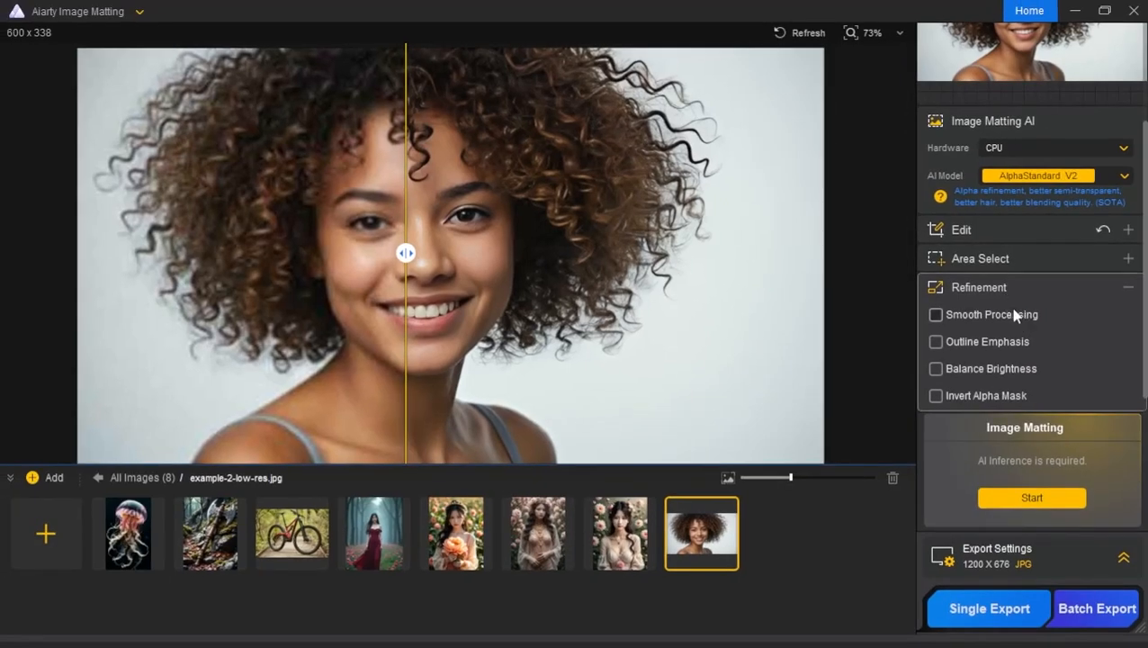
{"action": "left_click", "coordinate": [976, 315]}
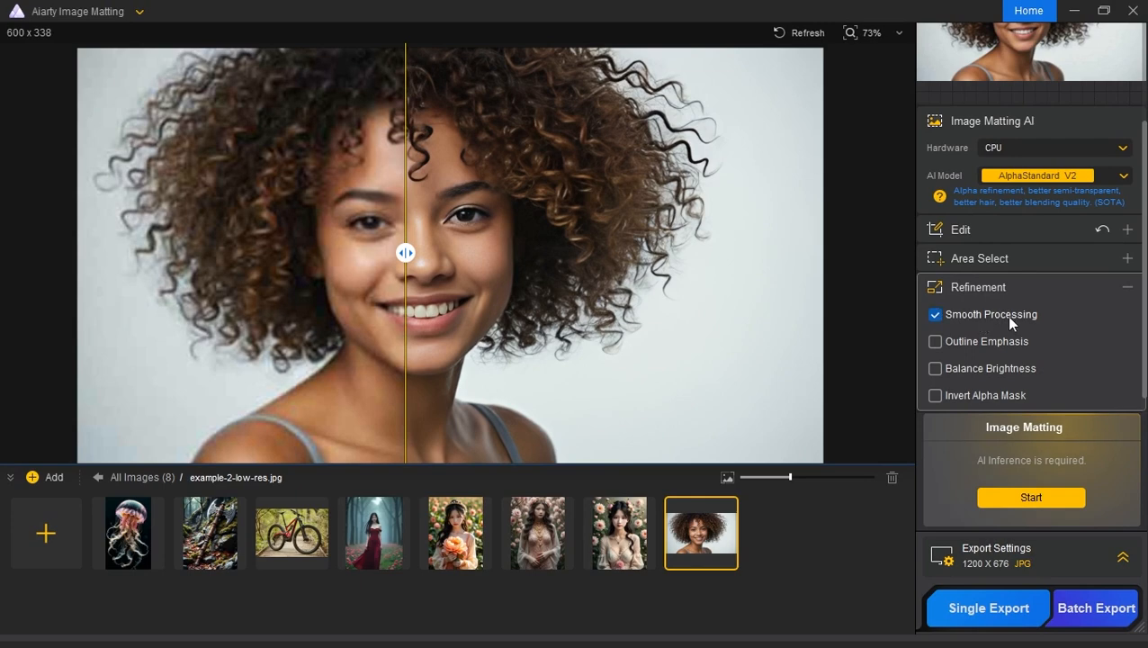
{"action": "left_click", "coordinate": [983, 342]}
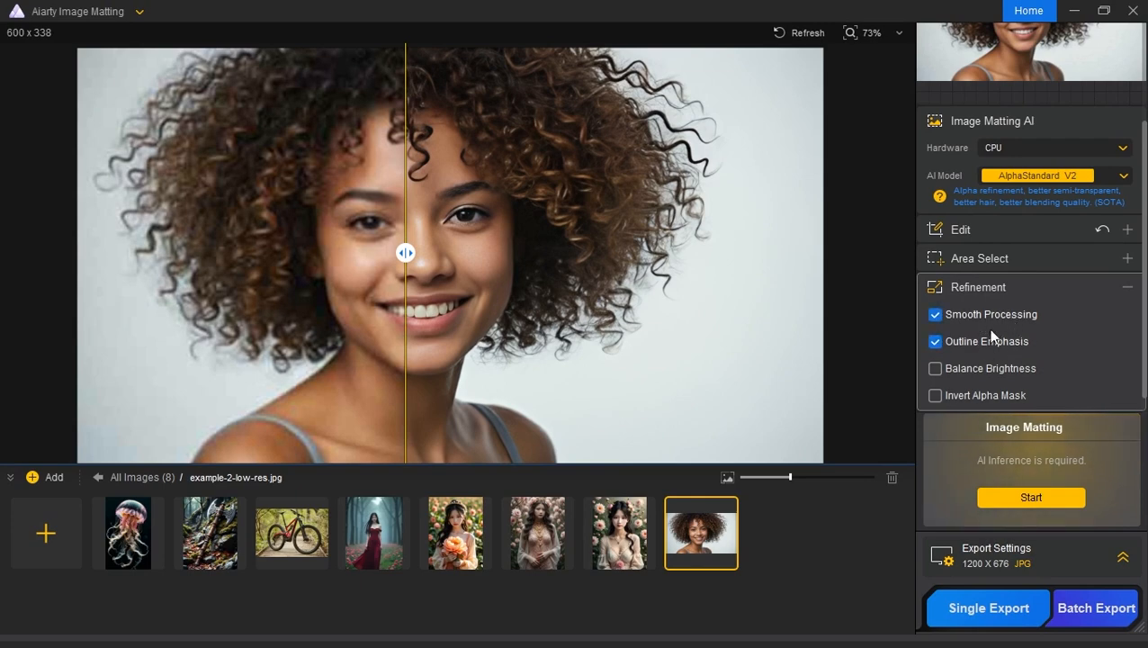
{"action": "left_click", "coordinate": [1127, 289]}
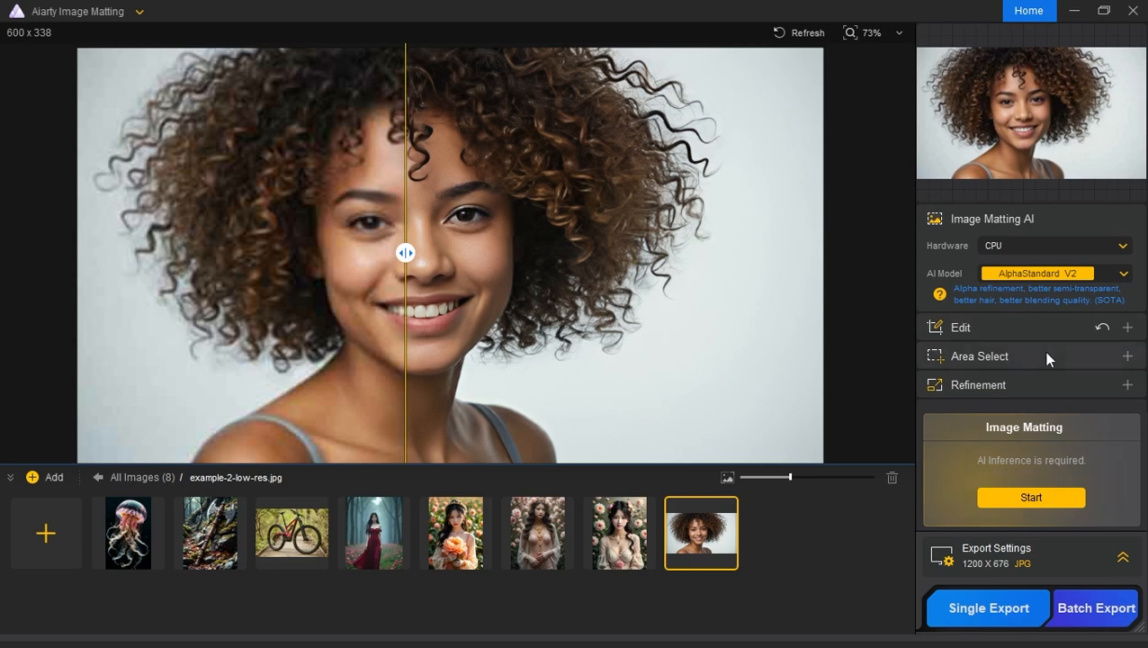
{"action": "left_click", "coordinate": [1023, 496]}
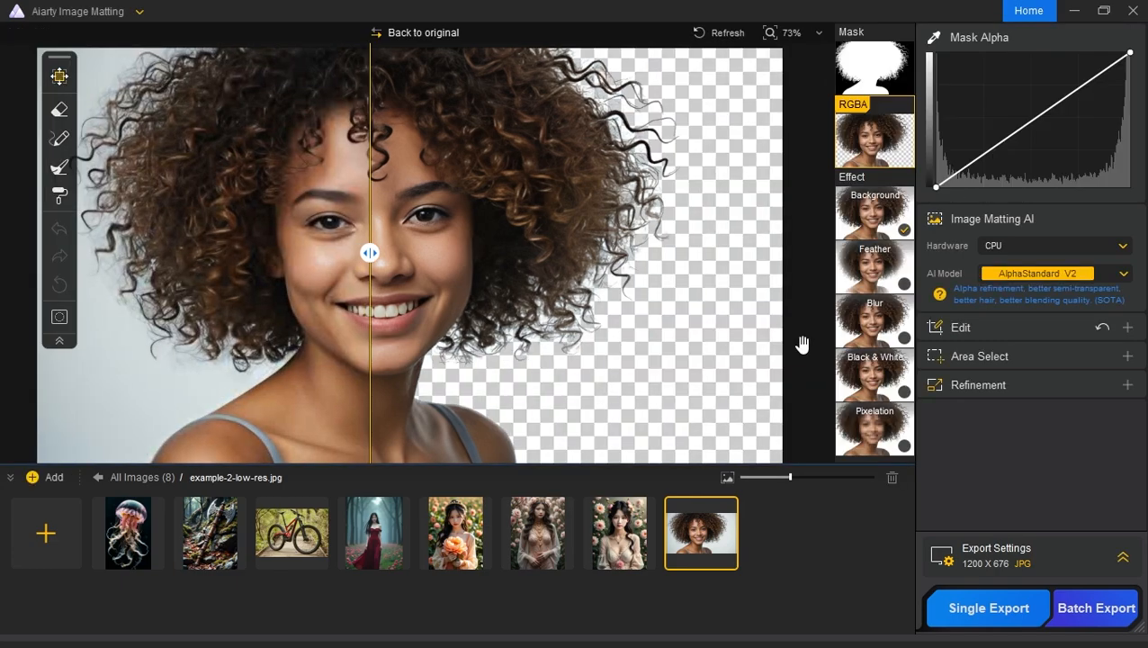
Step: Examine the cutout's hair edges up close, comparing the original and the transparent result with the before/after divider
{"action": "left_click_drag", "start_coordinate": [454, 283], "coordinate": [503, 279]}
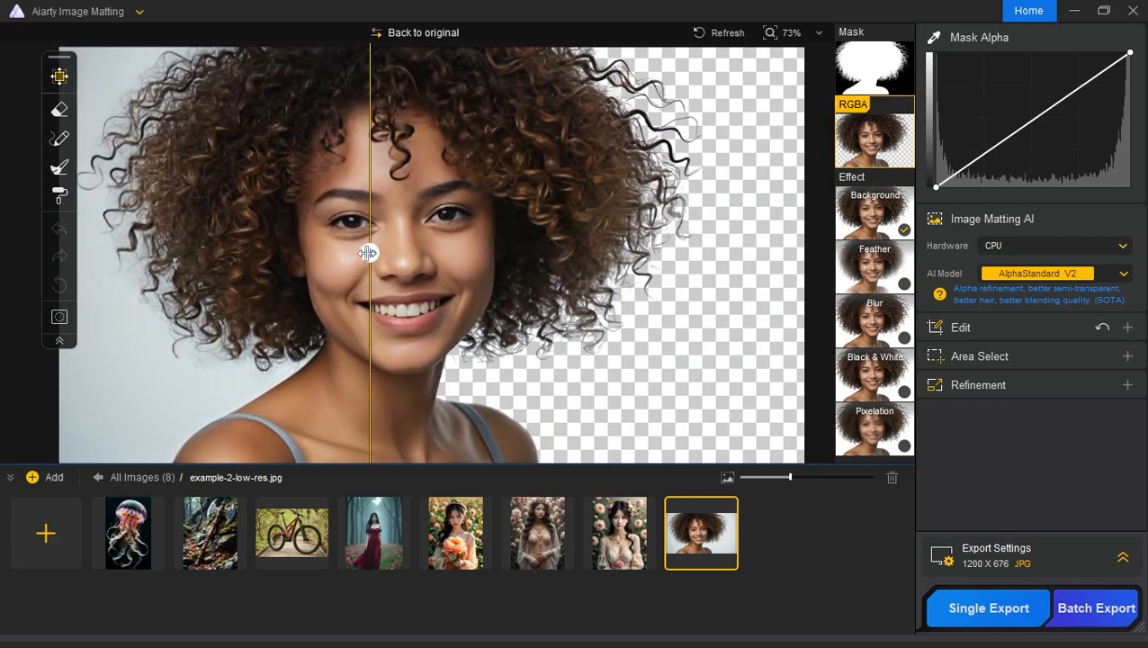
{"action": "left_click_drag", "start_coordinate": [368, 253], "coordinate": [584, 252]}
{"action": "scroll", "coordinate": [642, 253], "scroll_direction": "up", "scroll_amount": 4}
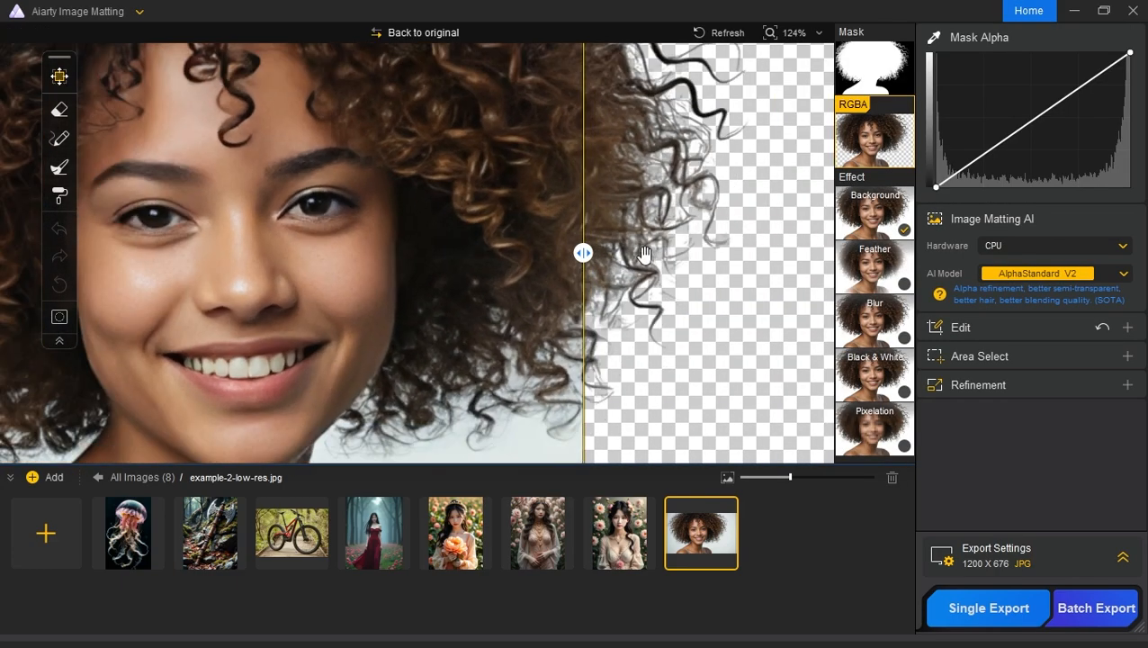
{"action": "scroll", "coordinate": [641, 254], "scroll_direction": "down", "scroll_amount": 2}
{"action": "left_click_drag", "start_coordinate": [584, 253], "coordinate": [182, 253]}
{"action": "left_click_drag", "start_coordinate": [198, 312], "coordinate": [437, 255]}
{"action": "scroll", "coordinate": [463, 244], "scroll_direction": "down", "scroll_amount": 2}
{"action": "left_click_drag", "start_coordinate": [556, 275], "coordinate": [539, 257]}
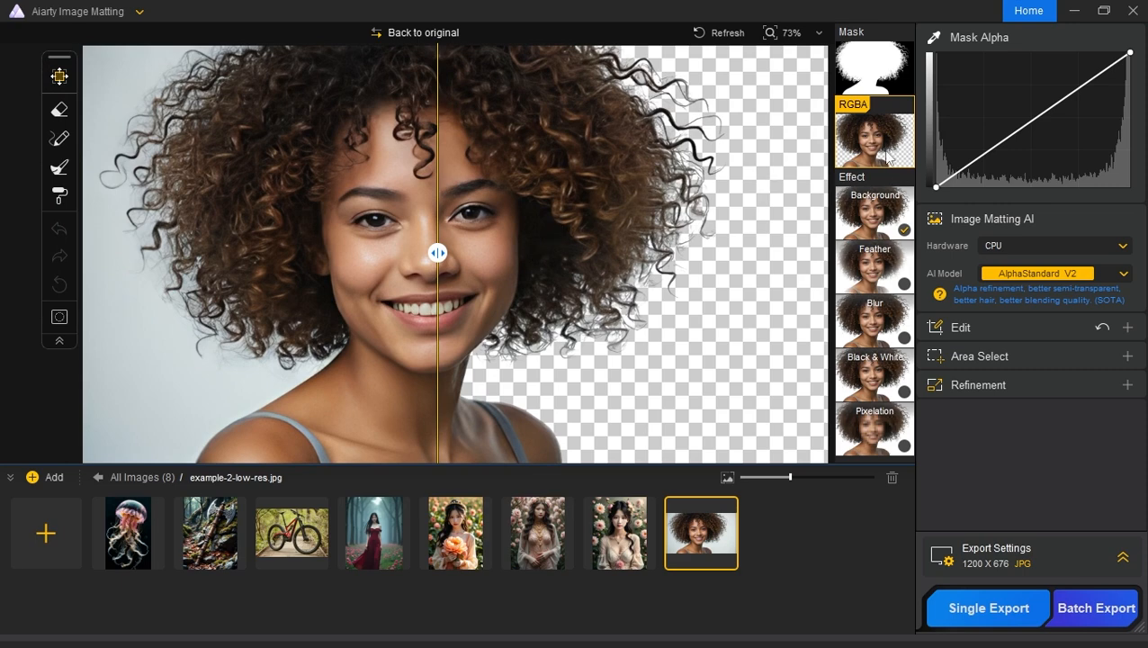
Step: Apply the Background effect to the portrait with a solid grey of RGB 130, 130, 130
{"action": "left_click", "coordinate": [880, 220]}
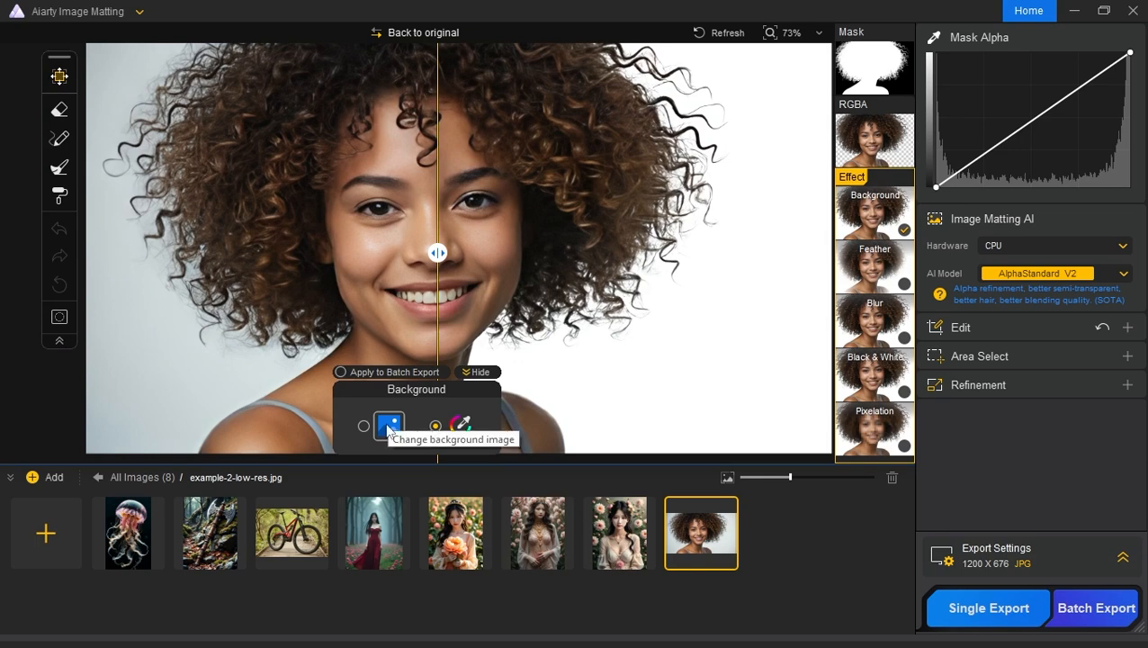
{"action": "left_click", "coordinate": [462, 427]}
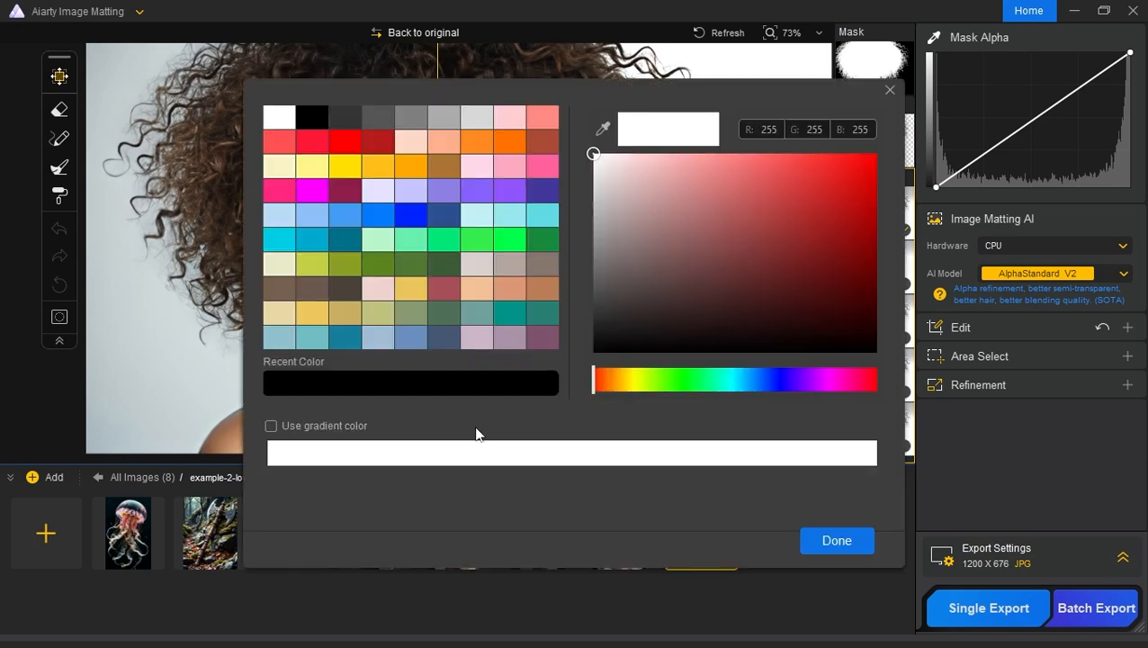
{"action": "mouse_move", "coordinate": [661, 215]}
{"action": "left_mouse_down"}
{"action": "mouse_move", "coordinate": [604, 215]}
{"action": "mouse_move", "coordinate": [578, 266]}
{"action": "mouse_move", "coordinate": [565, 252]}
{"action": "left_mouse_up"}
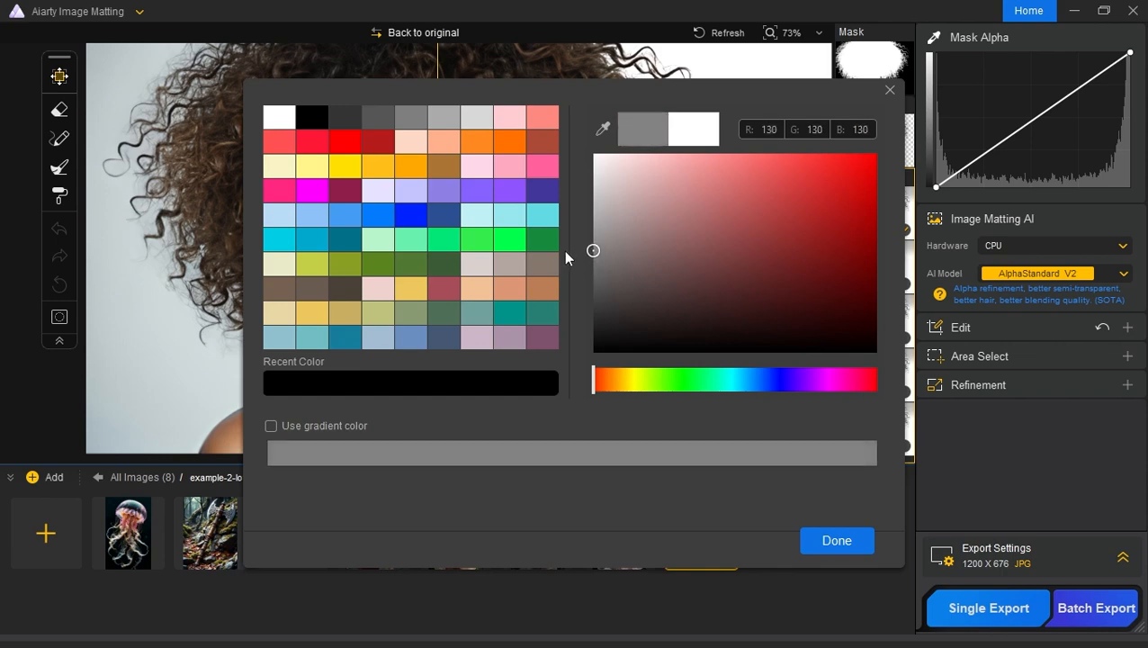
{"action": "left_click", "coordinate": [837, 543]}
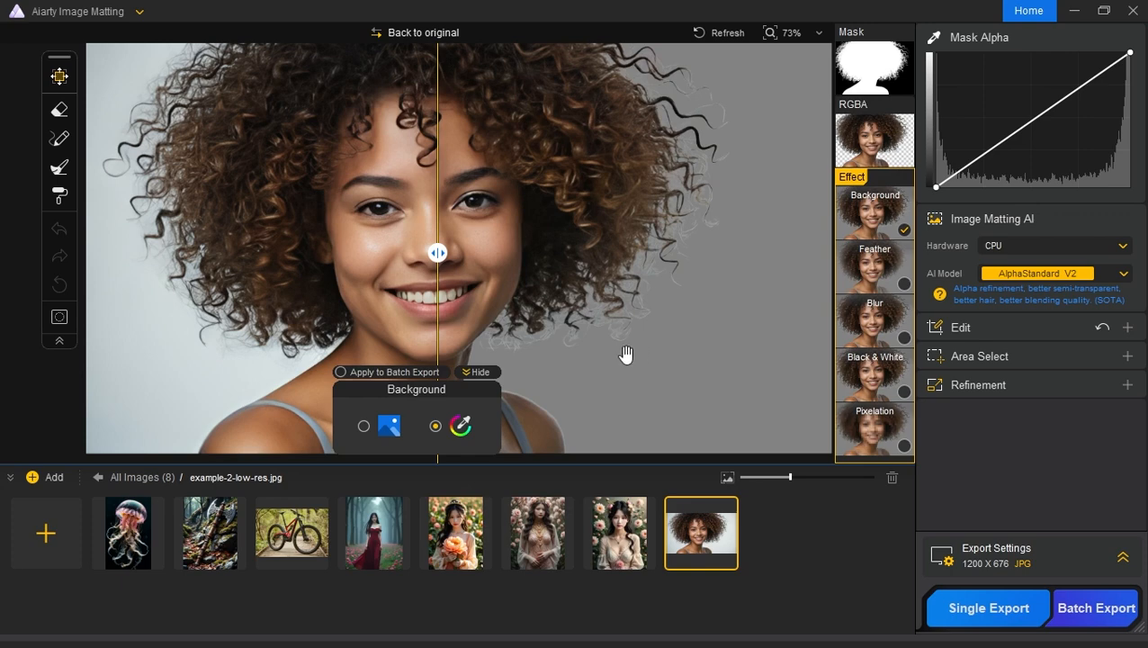
Step: Darken the solid background colour to grey RGB 102, 102, 102
{"action": "left_click", "coordinate": [467, 425]}
{"action": "left_click_drag", "start_coordinate": [592, 251], "coordinate": [593, 275]}
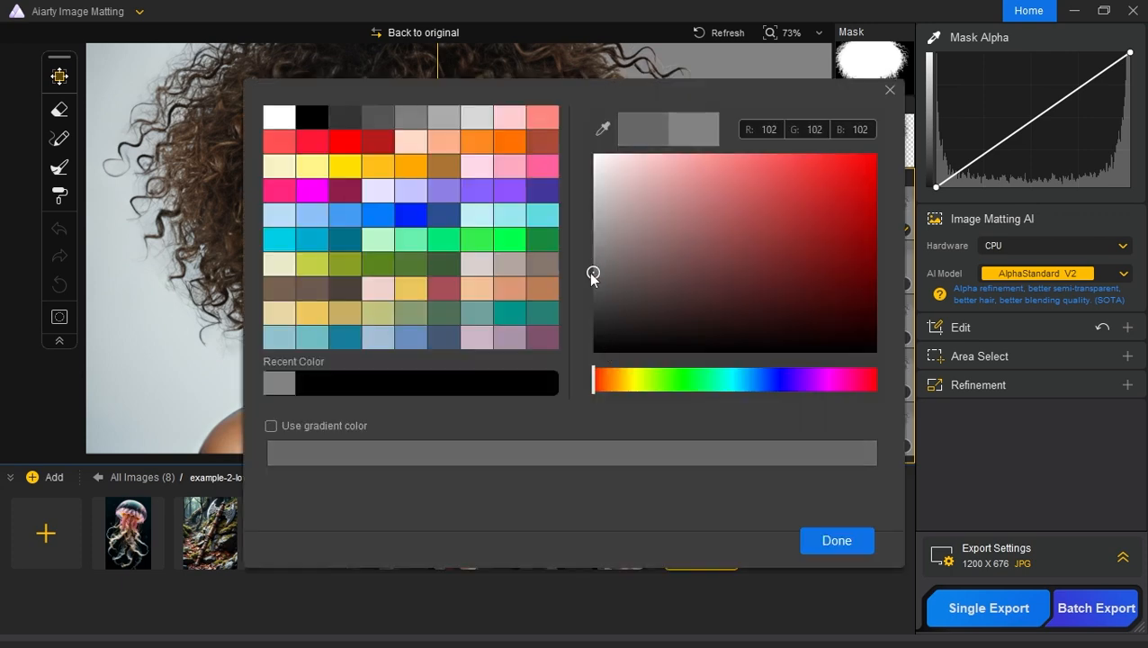
{"action": "left_click", "coordinate": [835, 540]}
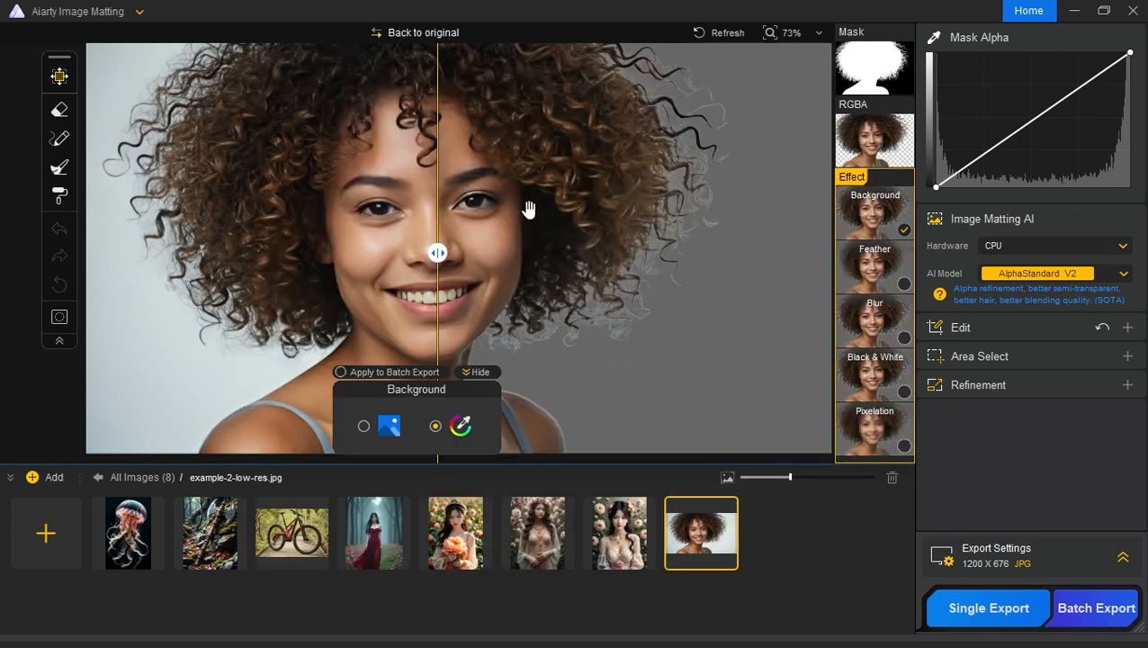
Step: Raise the Mask Alpha curve's black point to just past the middle of the histogram to suppress the faint stray hairs
{"action": "left_click_drag", "start_coordinate": [529, 209], "coordinate": [551, 220]}
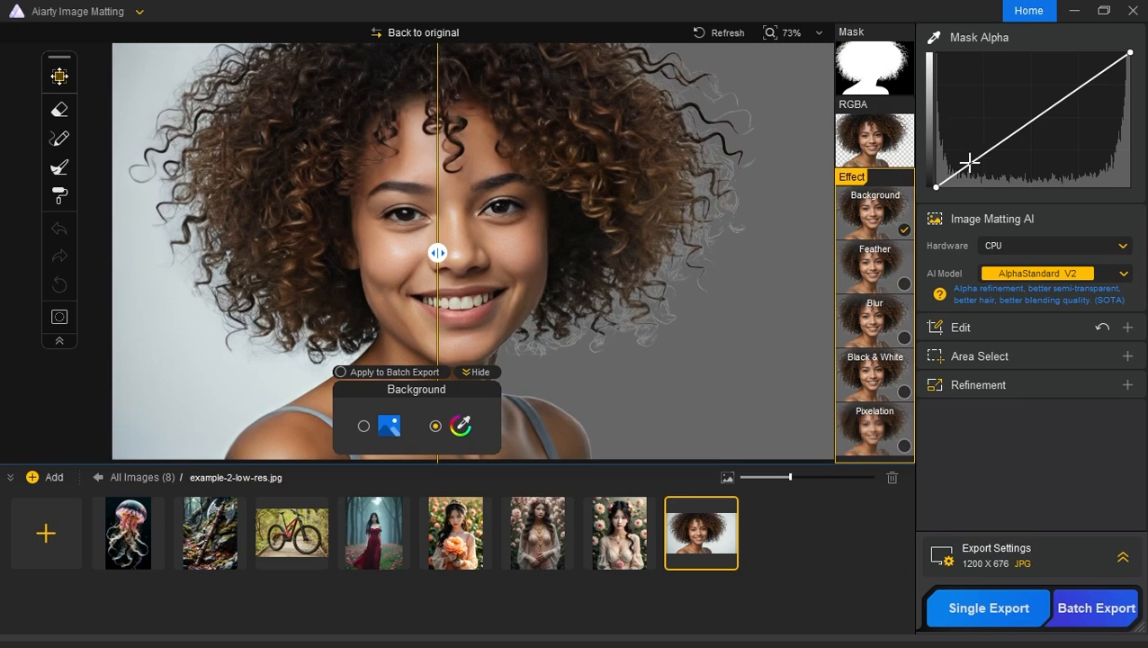
{"action": "left_click_drag", "start_coordinate": [934, 187], "coordinate": [1044, 249]}
{"action": "scroll", "coordinate": [738, 251], "scroll_direction": "up", "scroll_amount": 3}
{"action": "scroll", "coordinate": [573, 235], "scroll_direction": "down", "scroll_amount": 1}
{"action": "scroll", "coordinate": [573, 236], "scroll_direction": "down", "scroll_amount": 5}
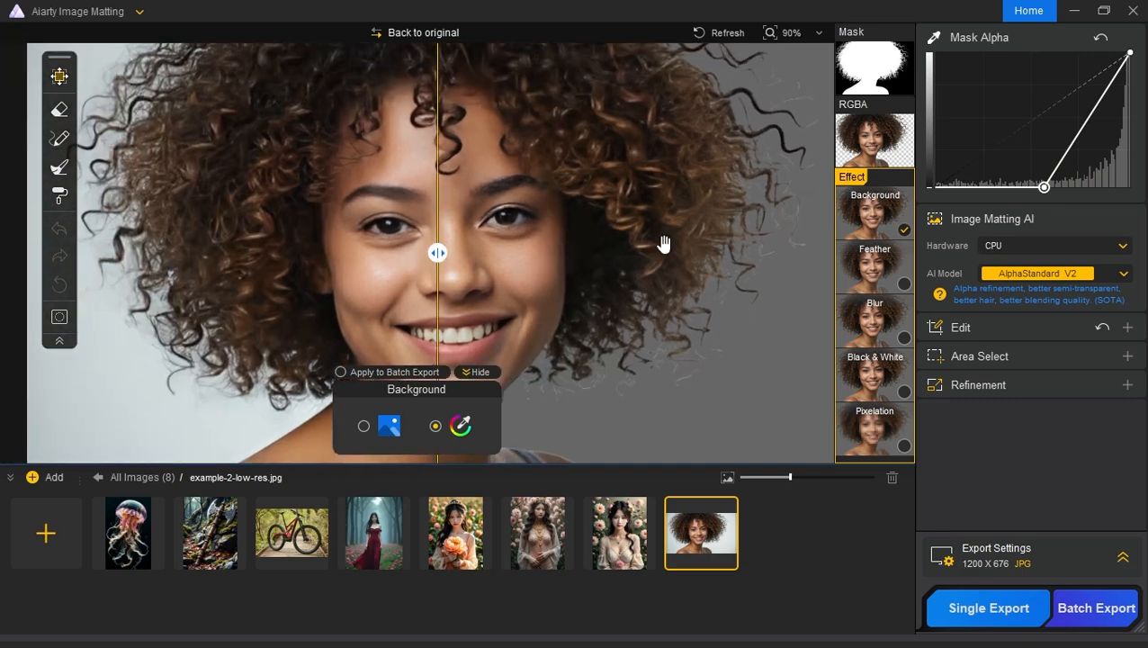
{"action": "left_click_drag", "start_coordinate": [437, 254], "coordinate": [481, 270]}
{"action": "scroll", "coordinate": [604, 233], "scroll_direction": "up", "scroll_amount": 3}
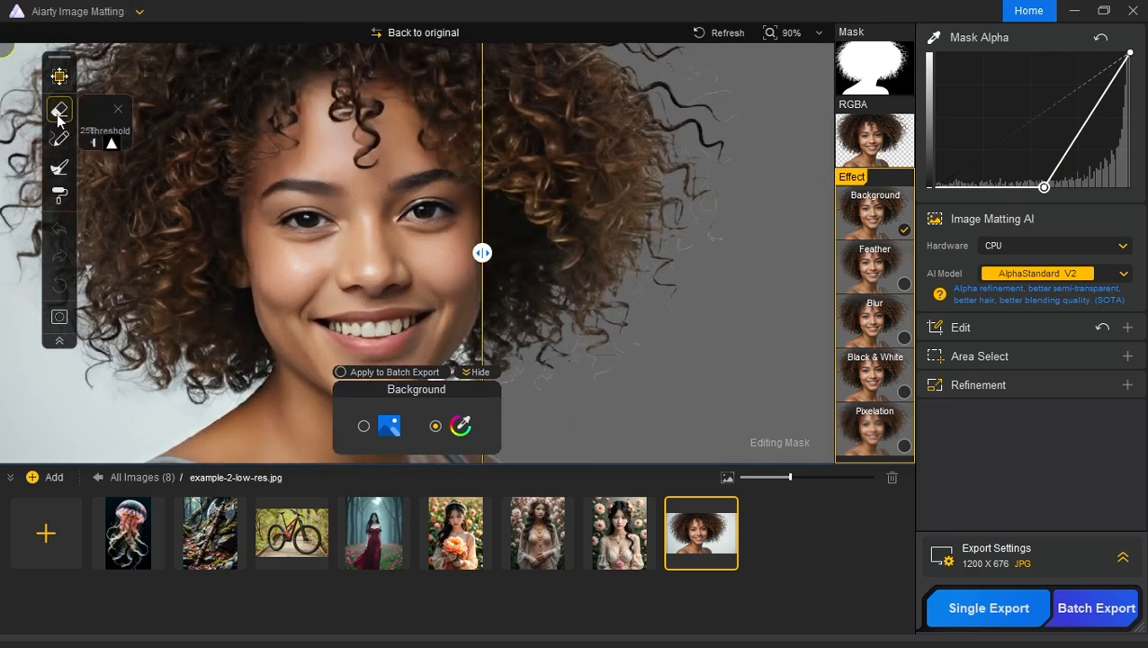
Step: Erase the faint stray strands beyond the outer edge of the curly hair using the Eraser at alpha 0 and size 36
{"action": "left_click", "coordinate": [60, 111]}
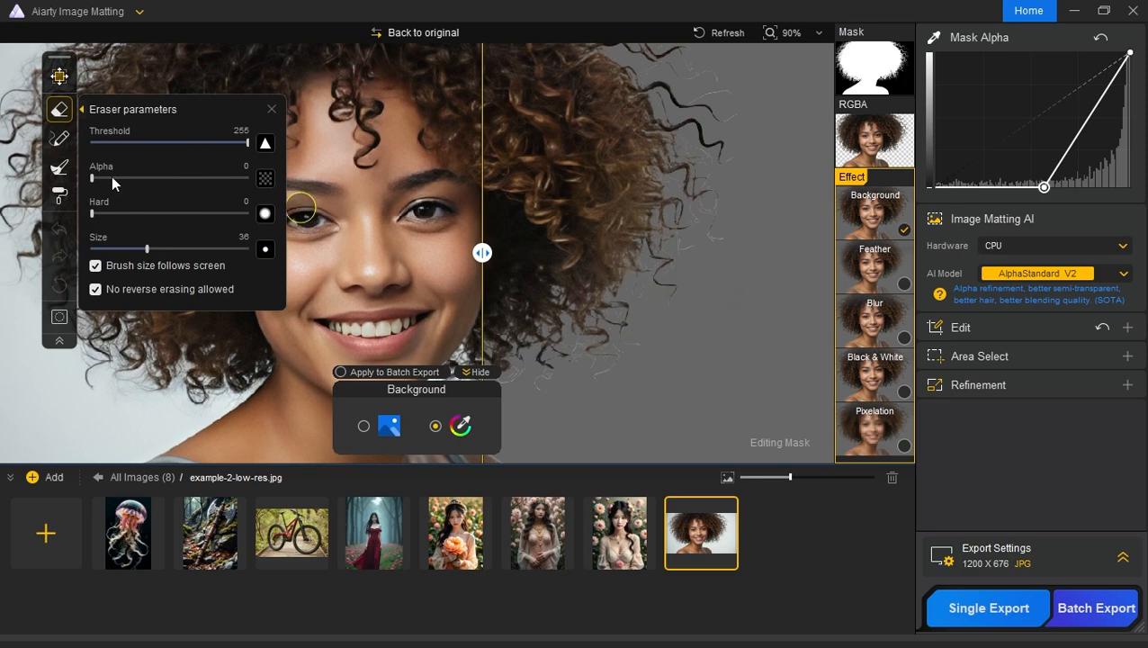
{"action": "mouse_move", "coordinate": [112, 177]}
{"action": "left_mouse_down"}
{"action": "mouse_move", "coordinate": [232, 183]}
{"action": "mouse_move", "coordinate": [101, 180]}
{"action": "mouse_move", "coordinate": [234, 183]}
{"action": "mouse_move", "coordinate": [91, 180]}
{"action": "left_mouse_up"}
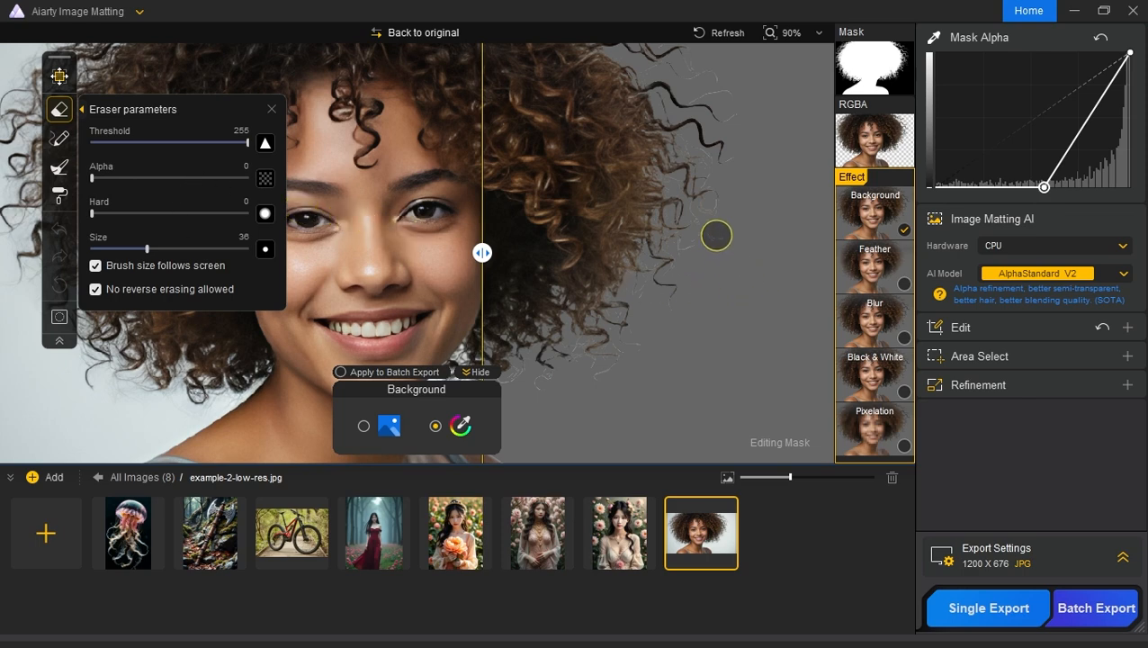
{"action": "mouse_move", "coordinate": [713, 234]}
{"action": "left_mouse_down"}
{"action": "mouse_move", "coordinate": [737, 267]}
{"action": "mouse_move", "coordinate": [721, 206]}
{"action": "mouse_move", "coordinate": [706, 253]}
{"action": "left_mouse_up"}
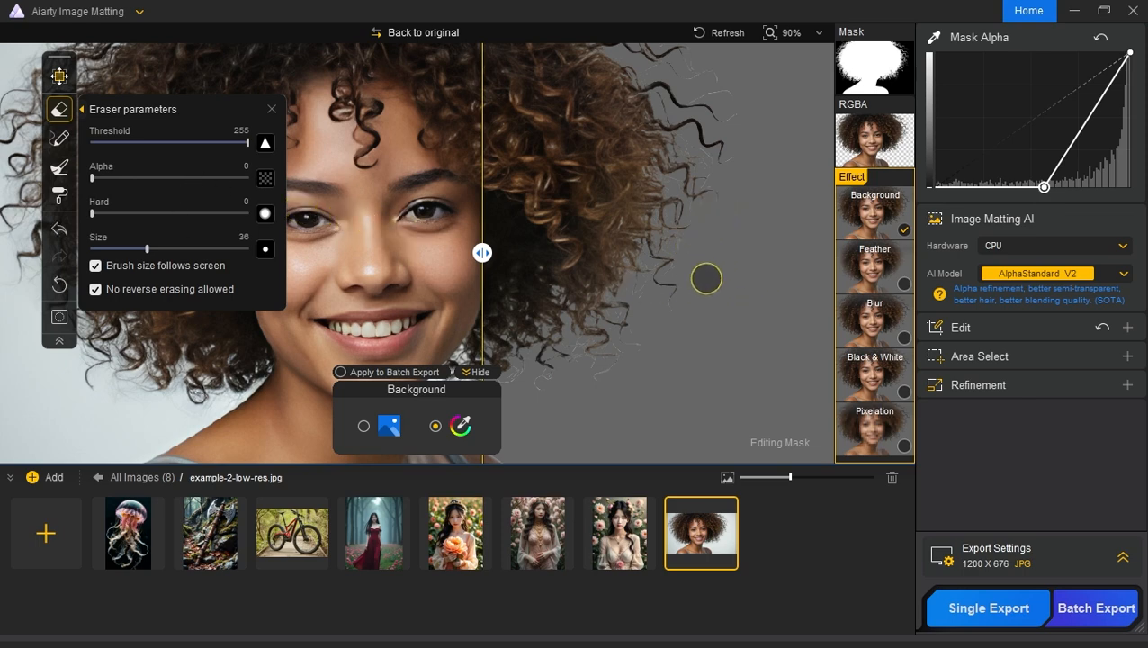
{"action": "scroll", "coordinate": [666, 297], "scroll_direction": "up", "scroll_amount": 5}
{"action": "left_click_drag", "start_coordinate": [622, 261], "coordinate": [674, 214]}
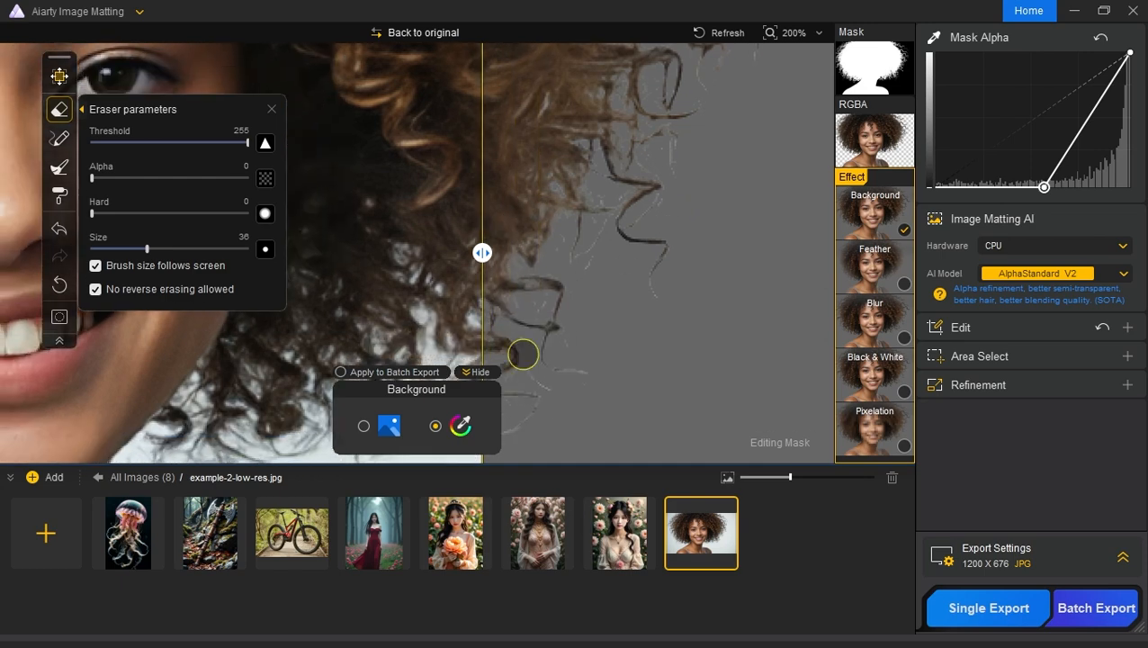
{"action": "left_click", "coordinate": [477, 370]}
{"action": "left_click_drag", "start_coordinate": [651, 297], "coordinate": [658, 307]}
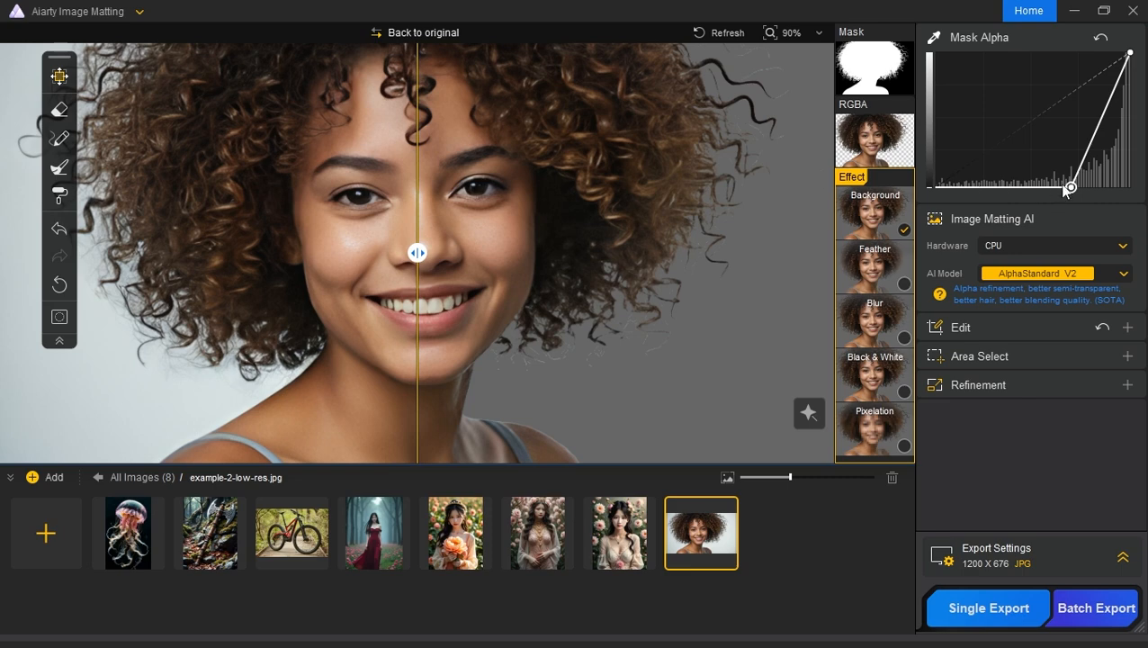
Step: Restore the Mask Alpha curve to a straight diagonal and add the Feather effect with width 16 and strength 12
{"action": "left_click_drag", "start_coordinate": [1067, 187], "coordinate": [921, 200]}
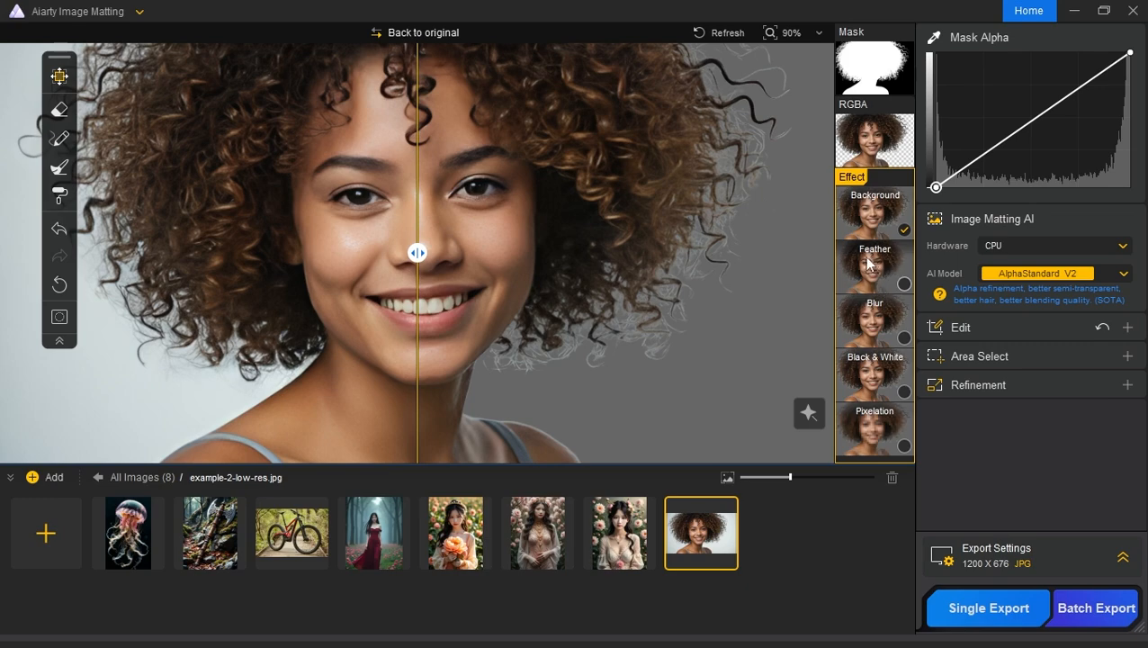
{"action": "left_click", "coordinate": [886, 281]}
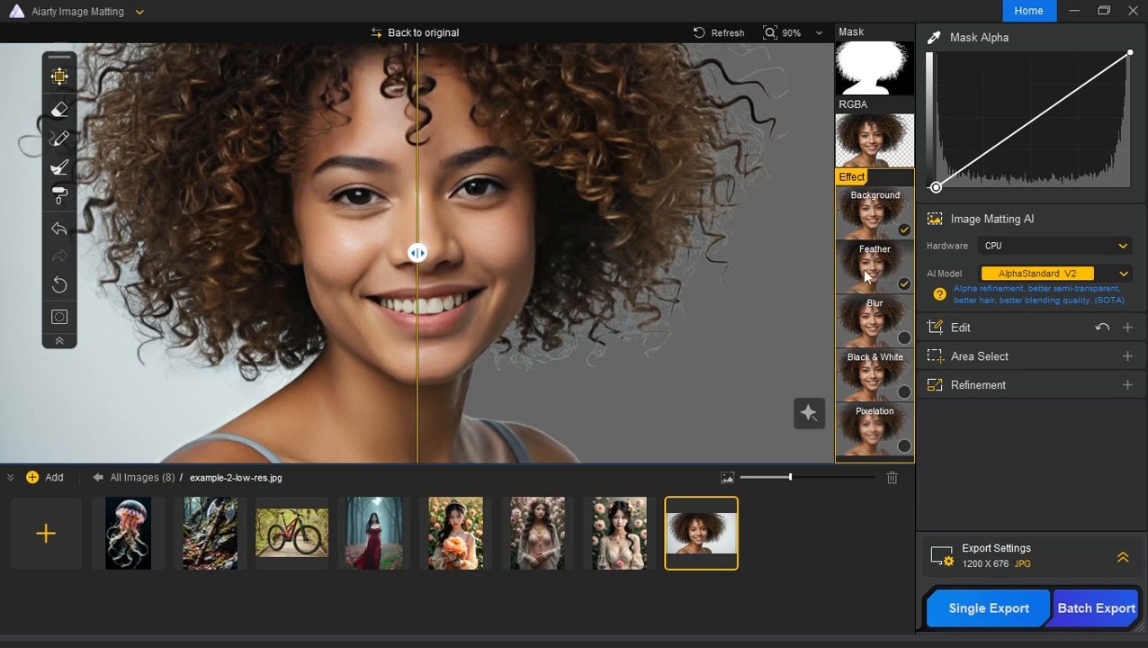
{"action": "left_click", "coordinate": [809, 411]}
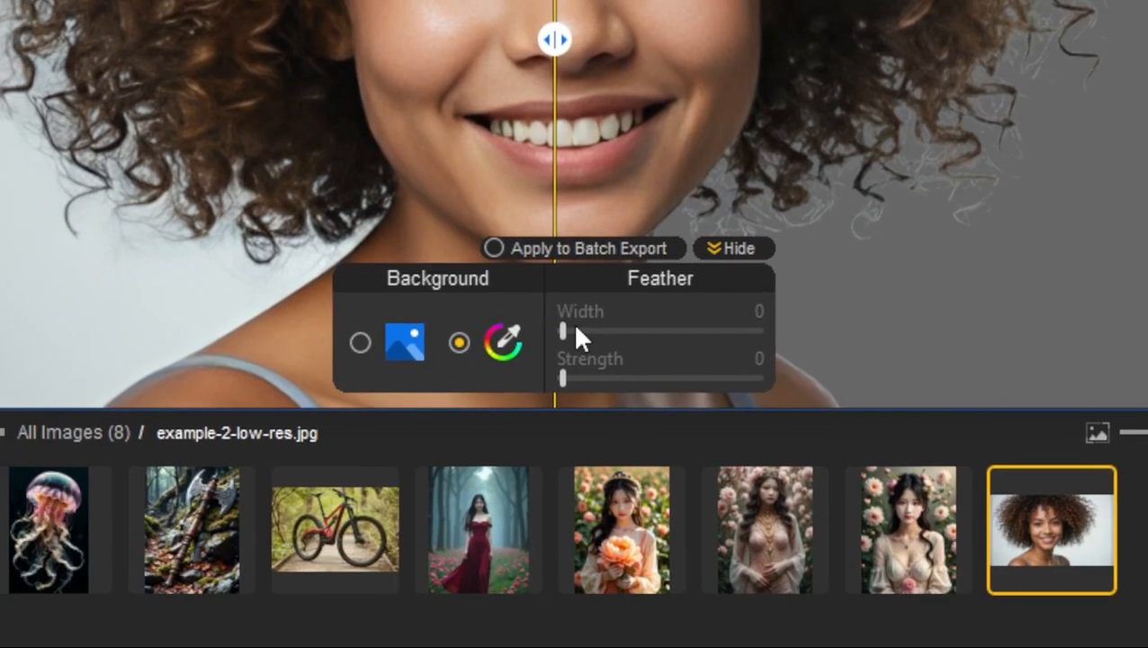
{"action": "left_click_drag", "start_coordinate": [432, 396], "coordinate": [456, 397]}
{"action": "left_click_drag", "start_coordinate": [574, 323], "coordinate": [577, 324]}
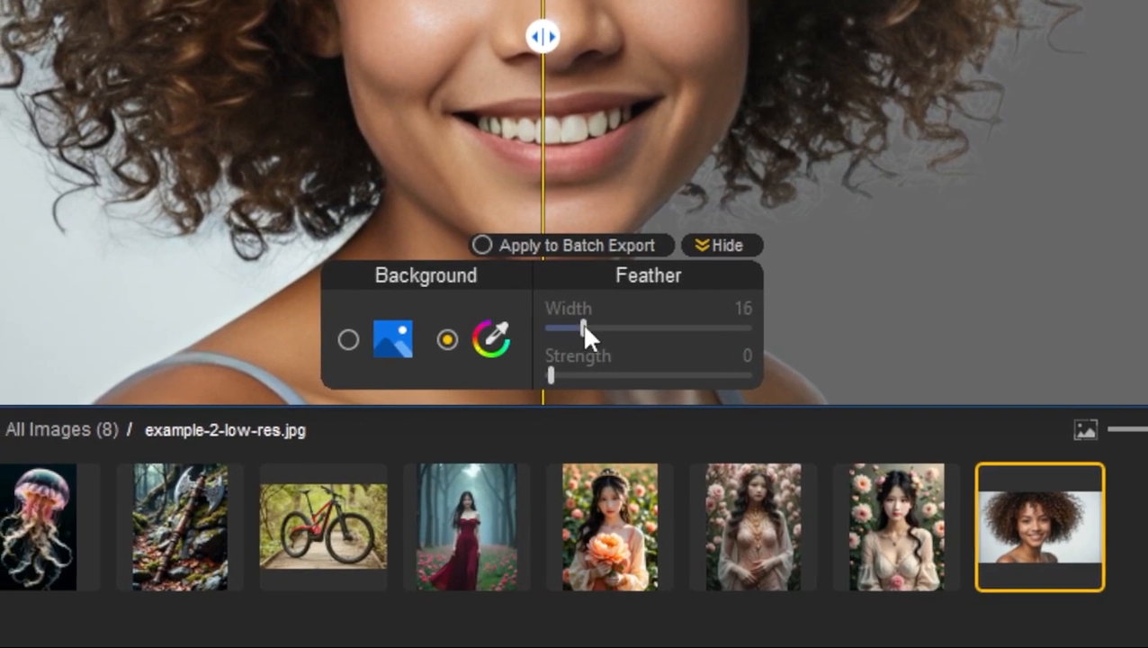
{"action": "left_click_drag", "start_coordinate": [543, 376], "coordinate": [565, 375]}
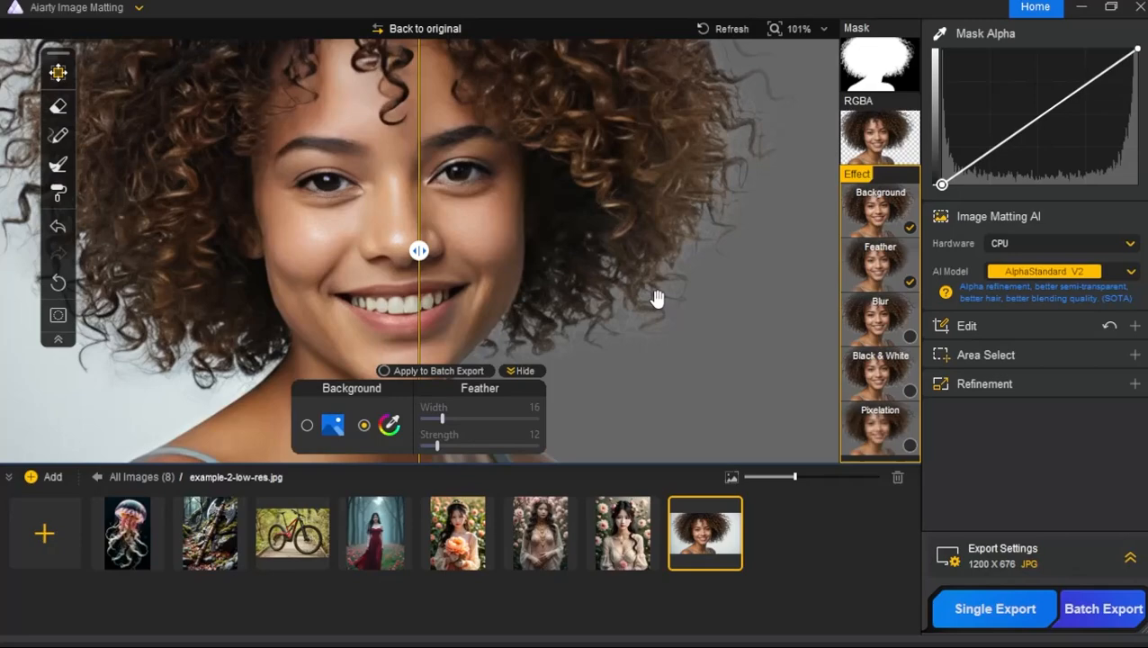
Step: Set the feather width to 4 and strength to 76 for the portrait's hair edges
{"action": "scroll", "coordinate": [658, 299], "scroll_direction": "up", "scroll_amount": 7}
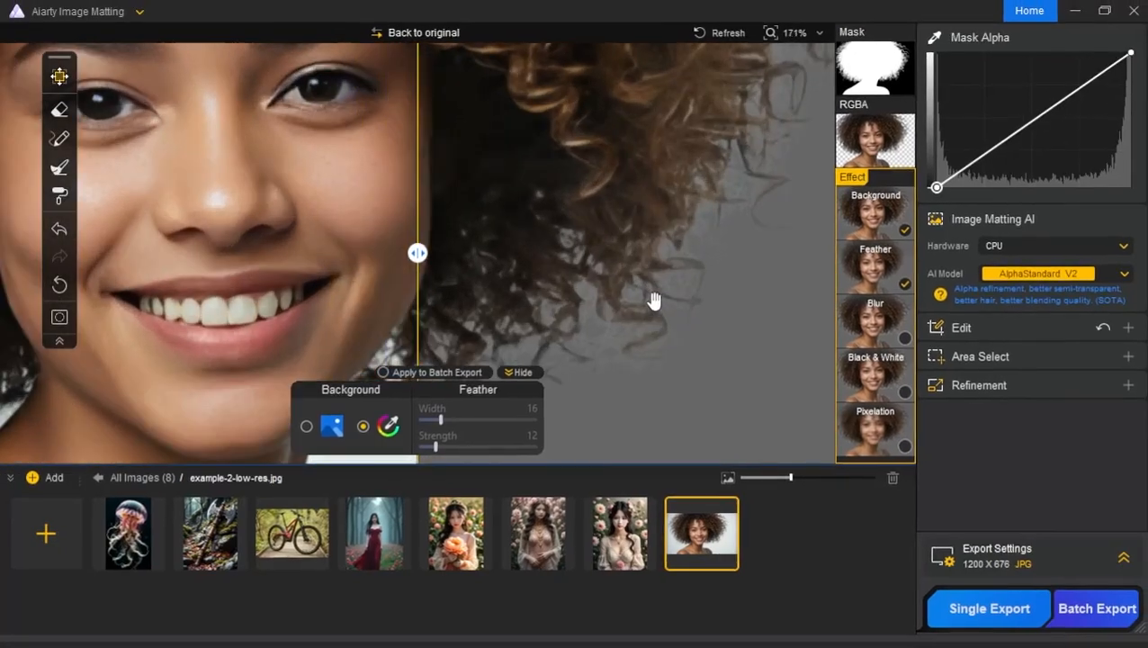
{"action": "left_click_drag", "start_coordinate": [753, 270], "coordinate": [685, 270]}
{"action": "mouse_move", "coordinate": [442, 418]}
{"action": "left_mouse_down"}
{"action": "mouse_move", "coordinate": [465, 418]}
{"action": "mouse_move", "coordinate": [426, 421]}
{"action": "left_mouse_up"}
{"action": "left_click_drag", "start_coordinate": [455, 446], "coordinate": [506, 442]}
{"action": "scroll", "coordinate": [702, 232], "scroll_direction": "down", "scroll_amount": 7}
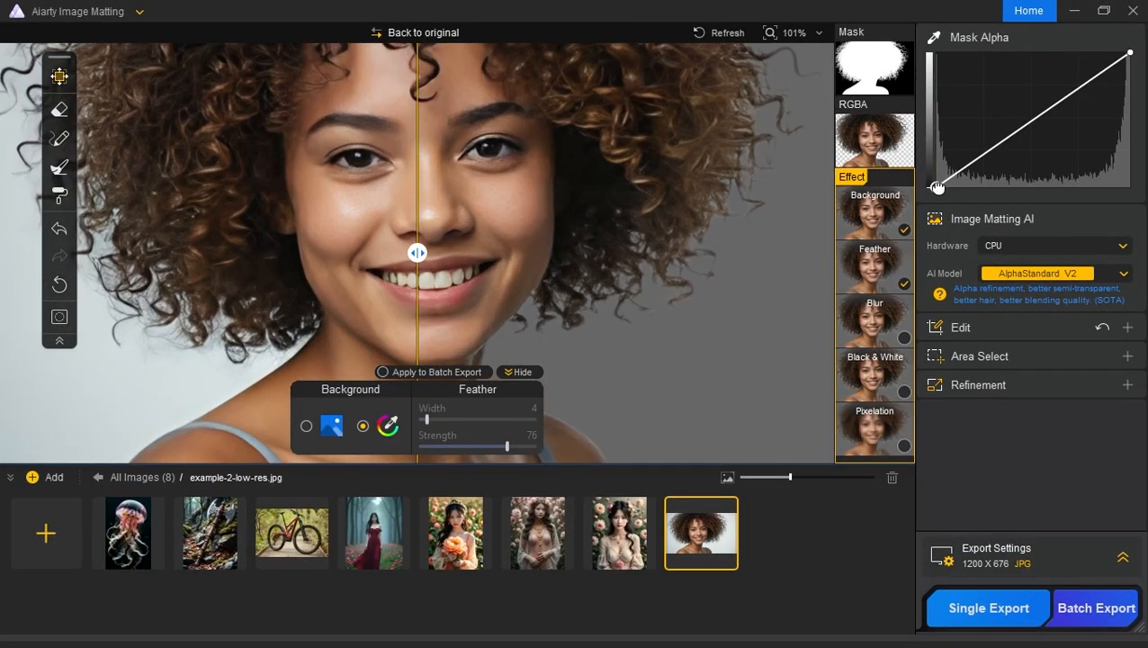
Step: Bend the Mask Alpha curve upward with a slightly raised black point and set the feather strength to 72
{"action": "left_click_drag", "start_coordinate": [936, 187], "coordinate": [952, 220]}
{"action": "left_click_drag", "start_coordinate": [1036, 125], "coordinate": [1007, 109]}
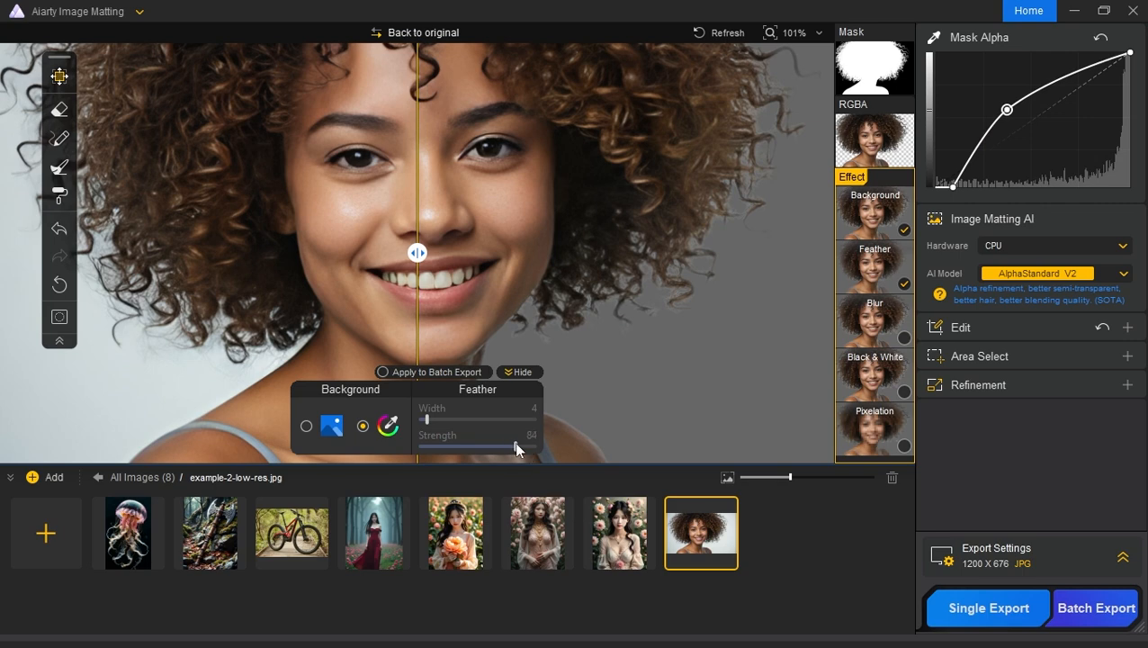
{"action": "scroll", "coordinate": [632, 244], "scroll_direction": "down", "scroll_amount": 2}
{"action": "left_click_drag", "start_coordinate": [525, 207], "coordinate": [613, 235]}
{"action": "left_click_drag", "start_coordinate": [418, 253], "coordinate": [214, 253]}
{"action": "left_click_drag", "start_coordinate": [516, 446], "coordinate": [432, 447]}
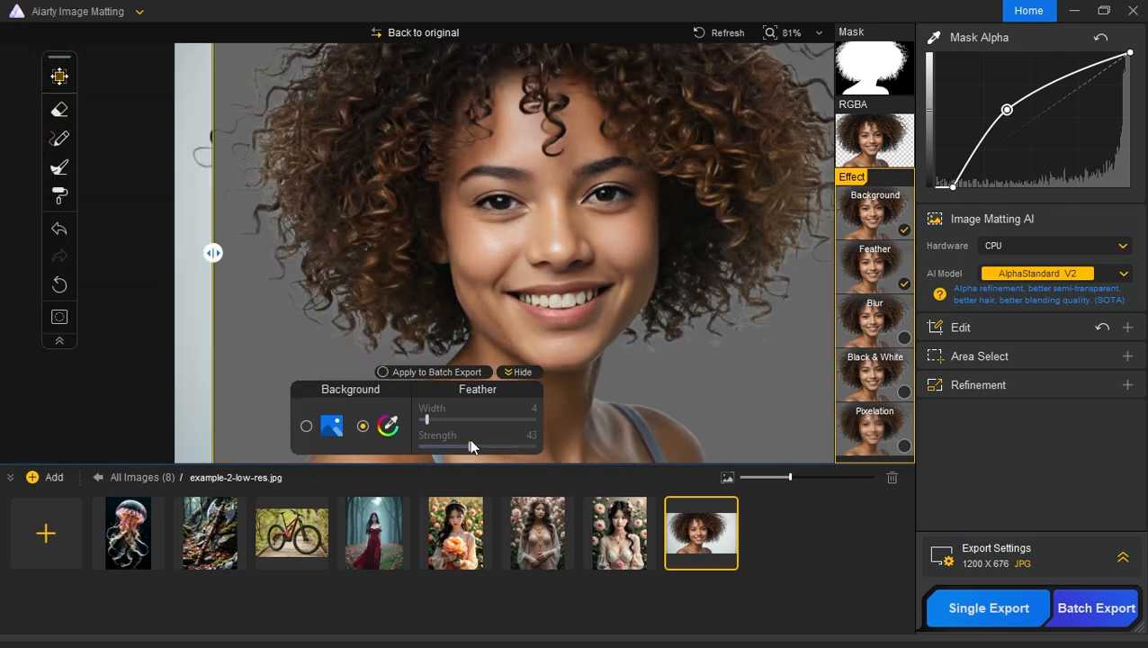
Step: Compare the portrait's hair edges up close with the Feather effect switched off and on
{"action": "left_click", "coordinate": [902, 283]}
{"action": "left_click", "coordinate": [900, 282]}
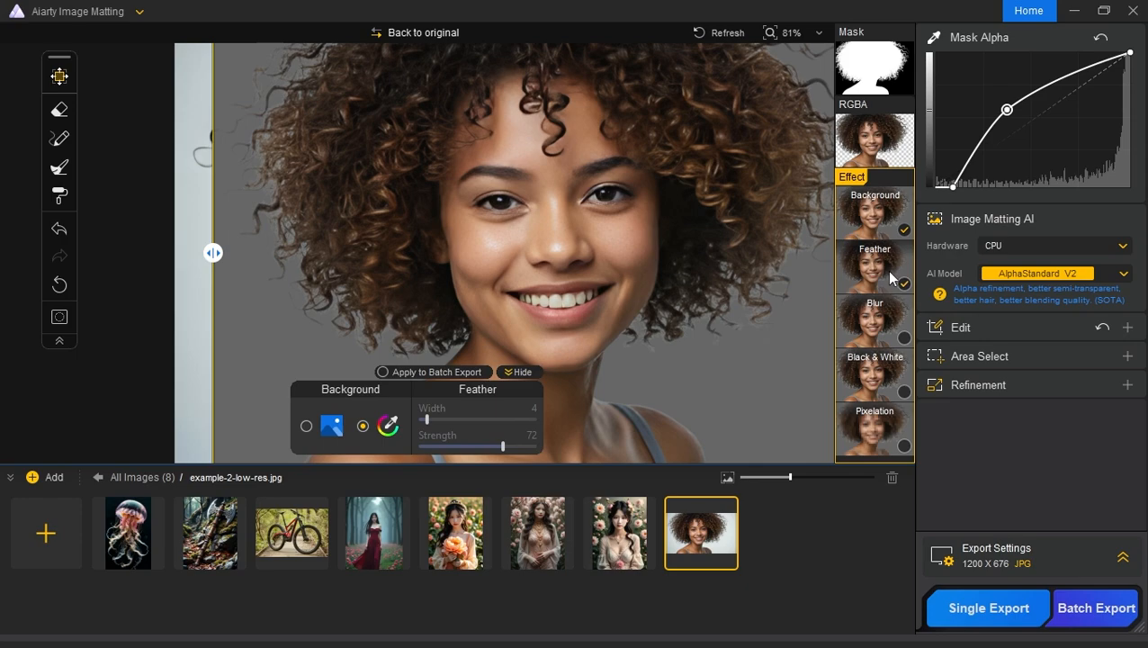
{"action": "scroll", "coordinate": [760, 292], "scroll_direction": "up", "scroll_amount": 4}
{"action": "left_click", "coordinate": [888, 280]}
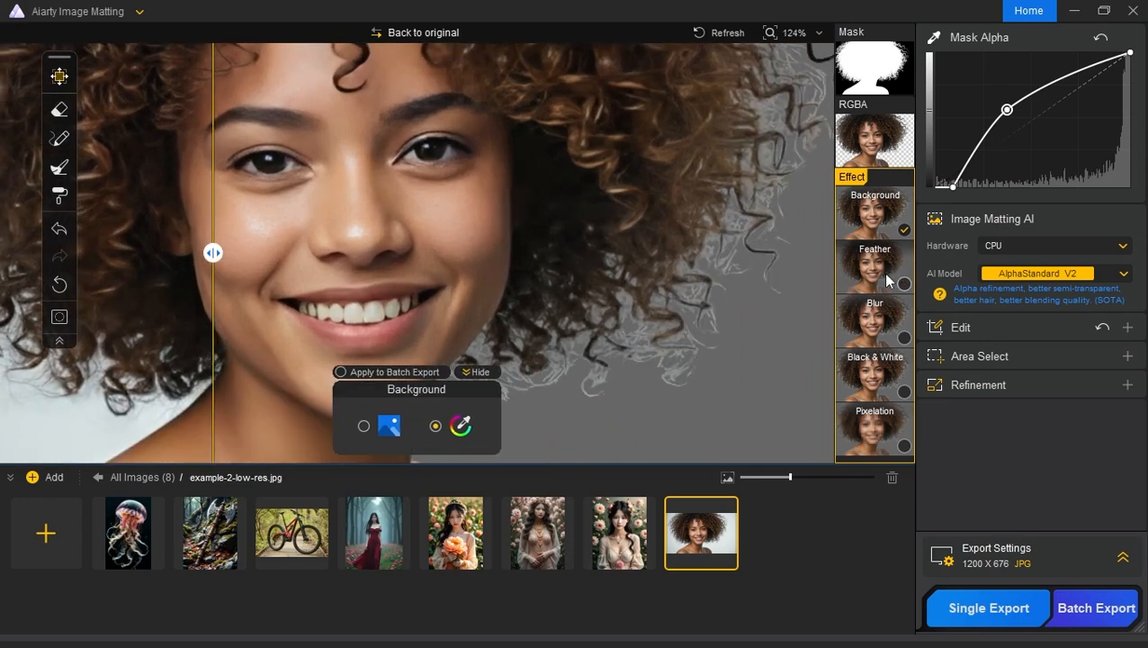
{"action": "left_click", "coordinate": [900, 282]}
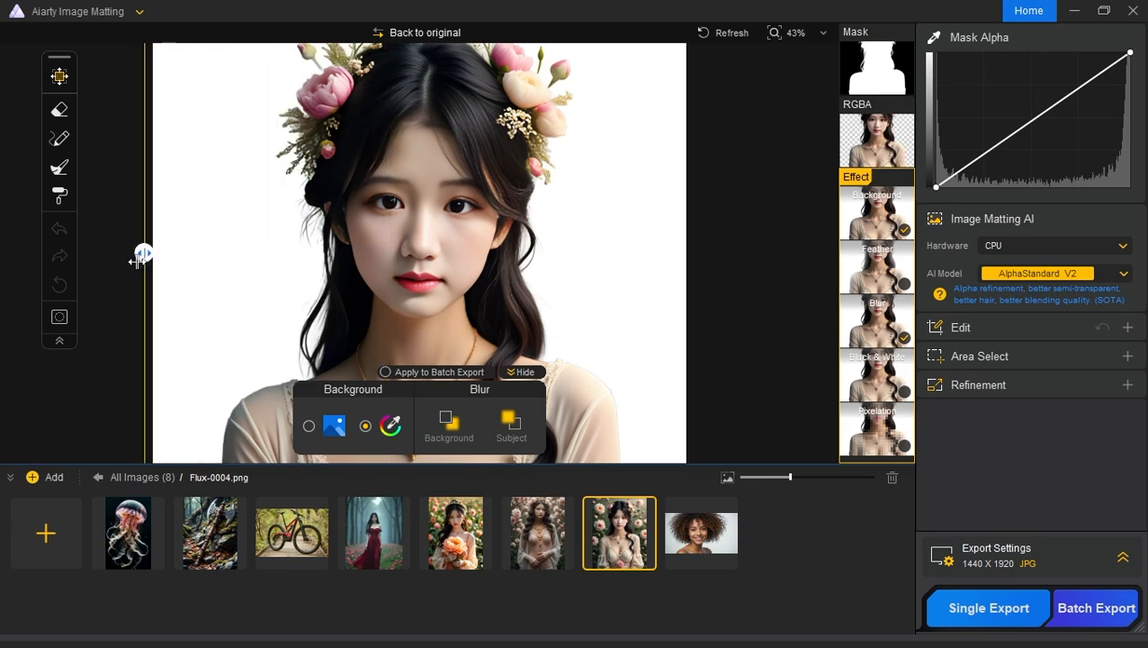
Step: Turn off the Background effect on Flux-0004.png and replace its Blur effect with Black & White
{"action": "left_click", "coordinate": [879, 227]}
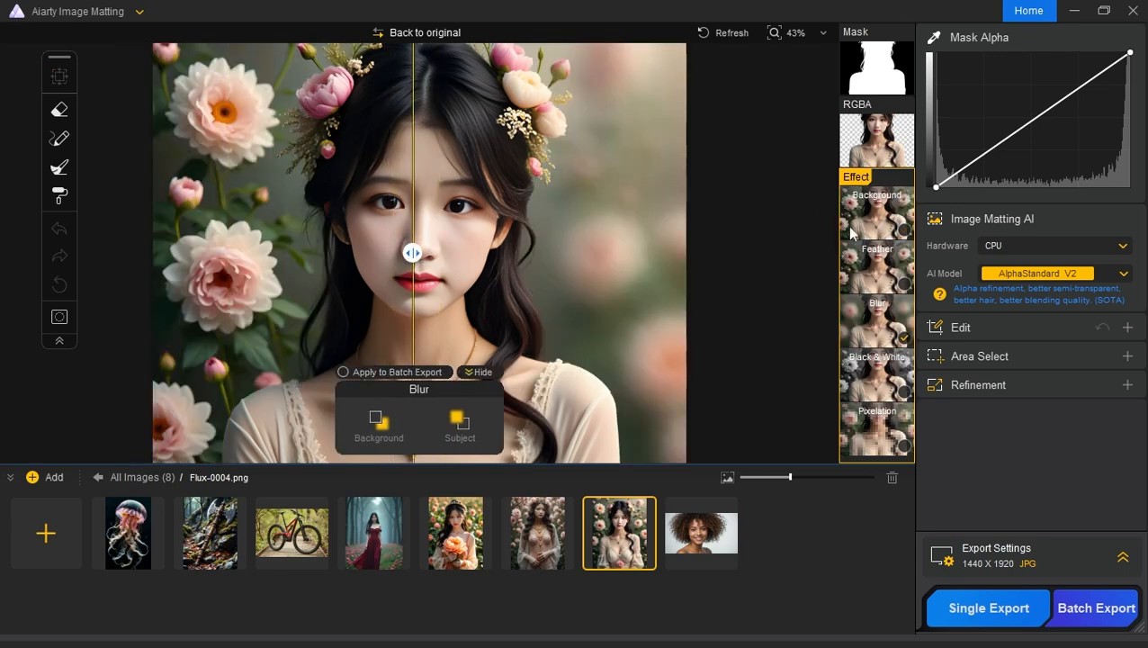
{"action": "left_click_drag", "start_coordinate": [411, 253], "coordinate": [128, 270]}
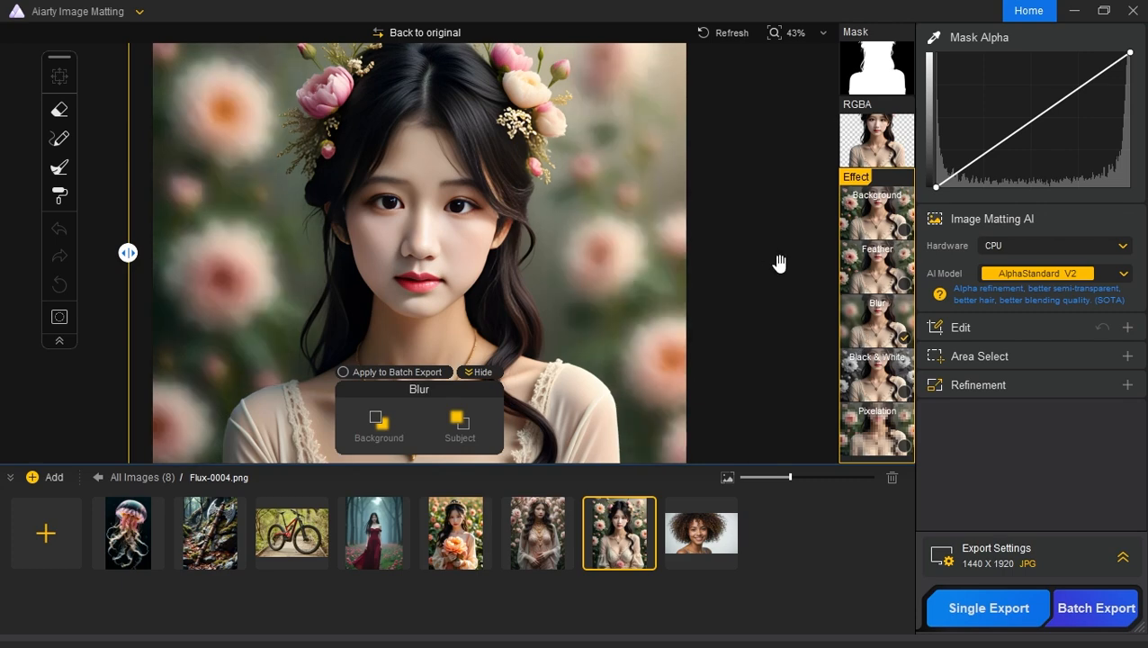
{"action": "left_click", "coordinate": [878, 382]}
{"action": "left_click", "coordinate": [878, 323]}
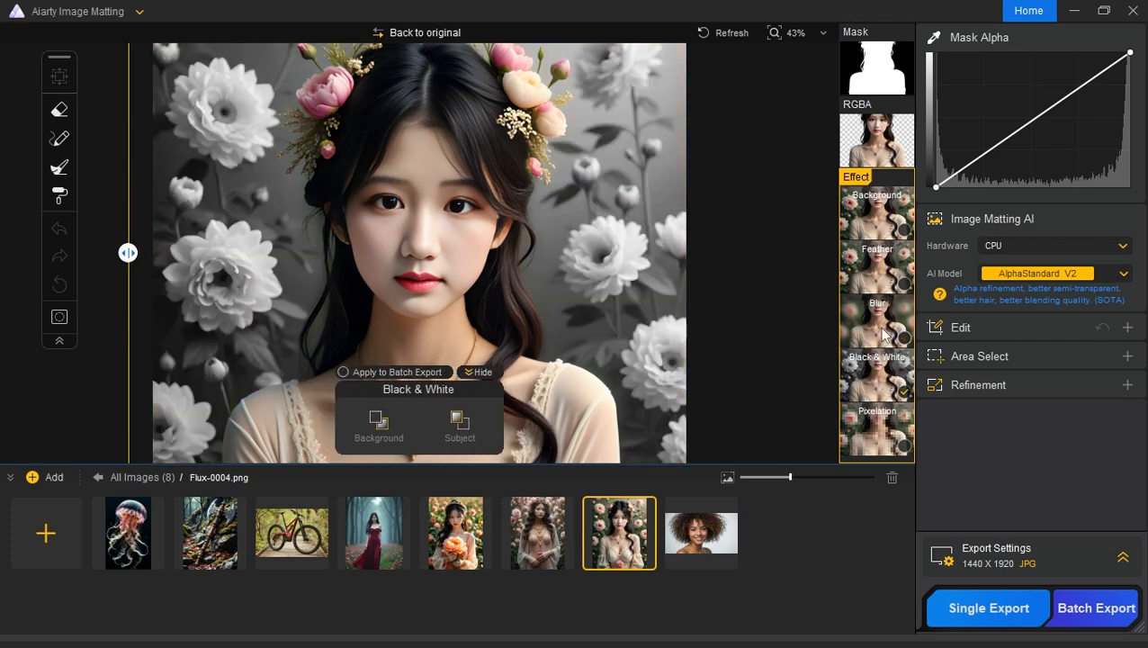
Step: Combine Blur with the Black & White effect on the flower portrait, also trying Pixelation and Feather briefly
{"action": "left_click", "coordinate": [877, 441]}
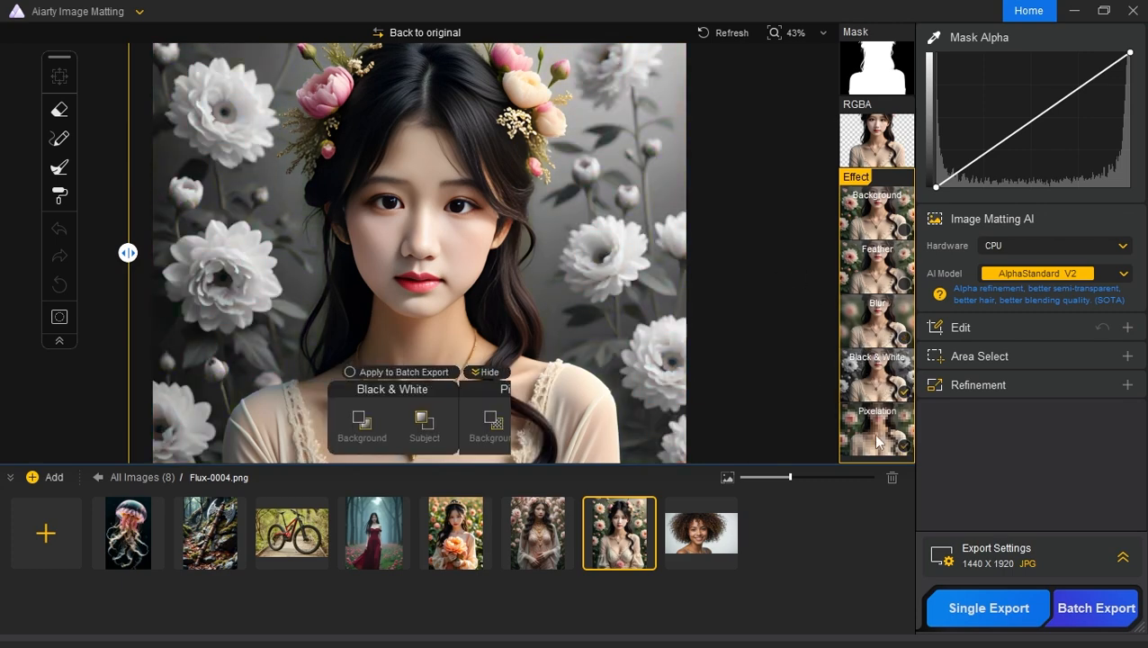
{"action": "left_click", "coordinate": [877, 441]}
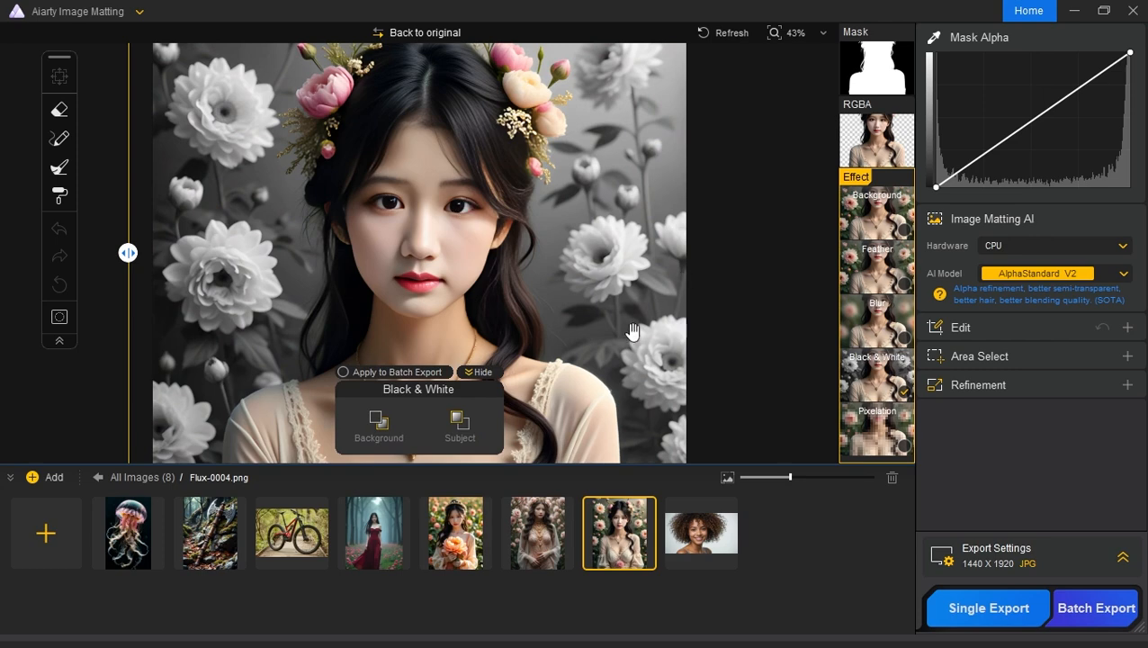
{"action": "left_click", "coordinate": [877, 319]}
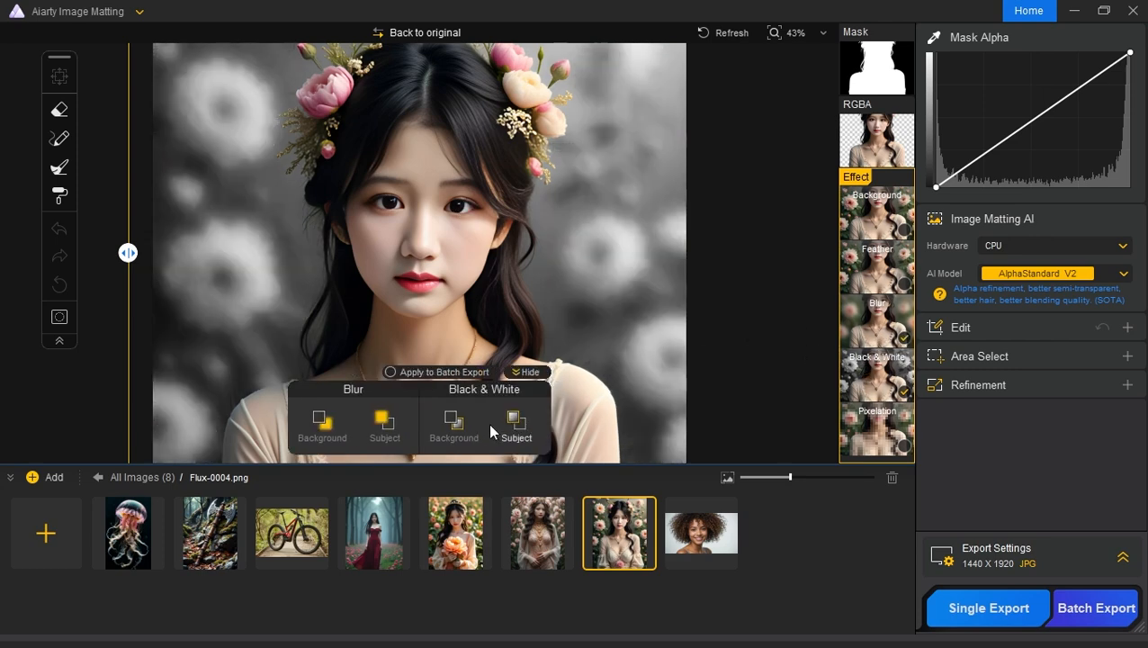
{"action": "left_click", "coordinate": [883, 277]}
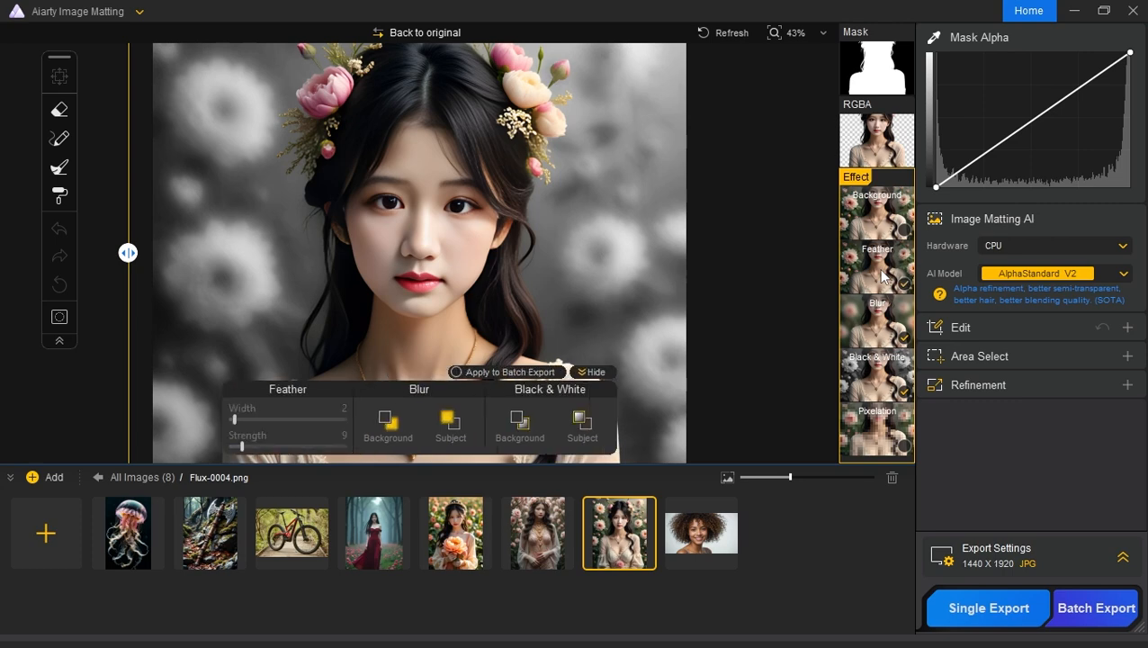
{"action": "left_click", "coordinate": [883, 277]}
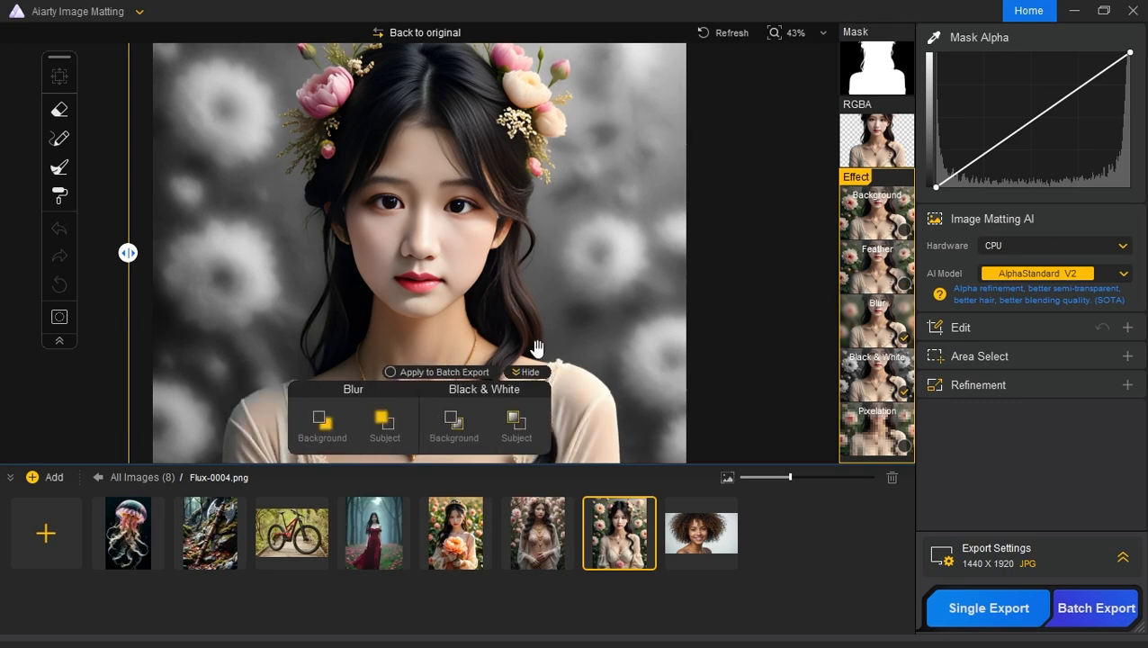
Step: Import example-4.jpeg from the Examples For Testing folder into the image list
{"action": "left_click", "coordinate": [46, 532]}
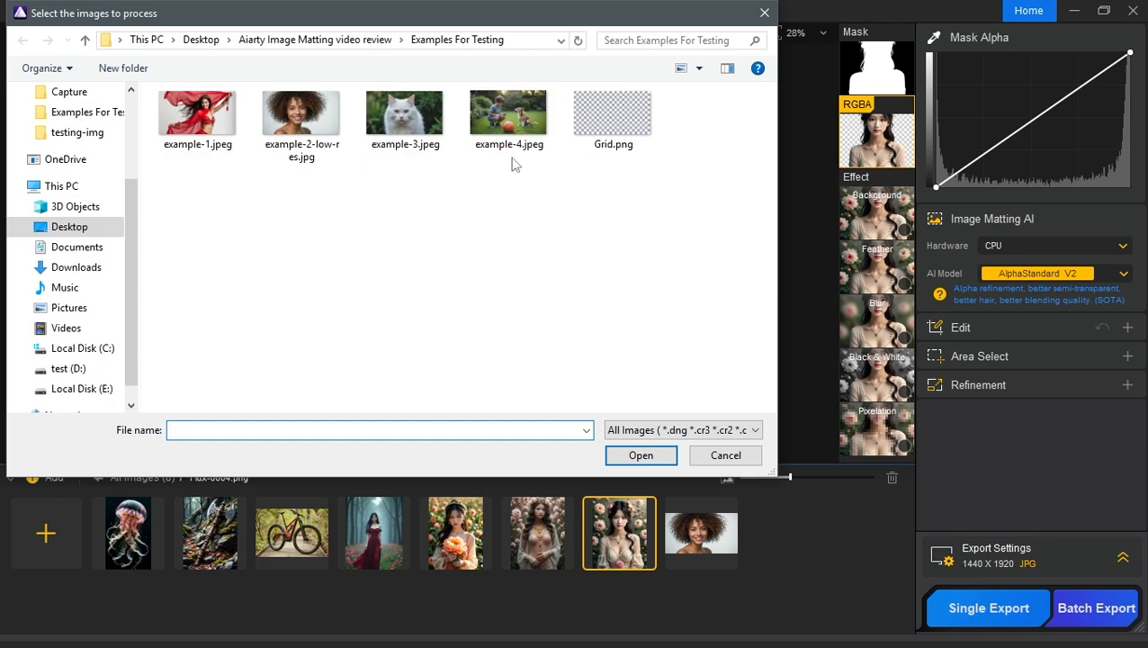
{"action": "left_click", "coordinate": [511, 144]}
{"action": "left_click", "coordinate": [641, 454]}
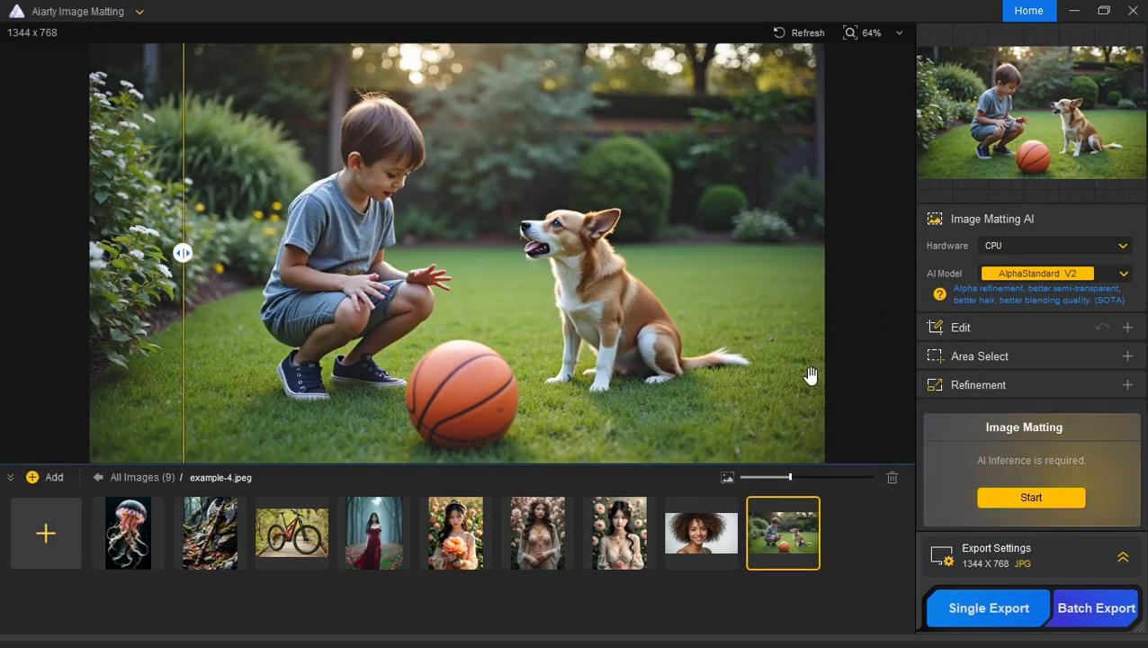
Step: Try matting the whole boy-and-dog photo with AlphaStandard V2, inspect the cutout, and revert to the original image
{"action": "left_click", "coordinate": [1026, 497]}
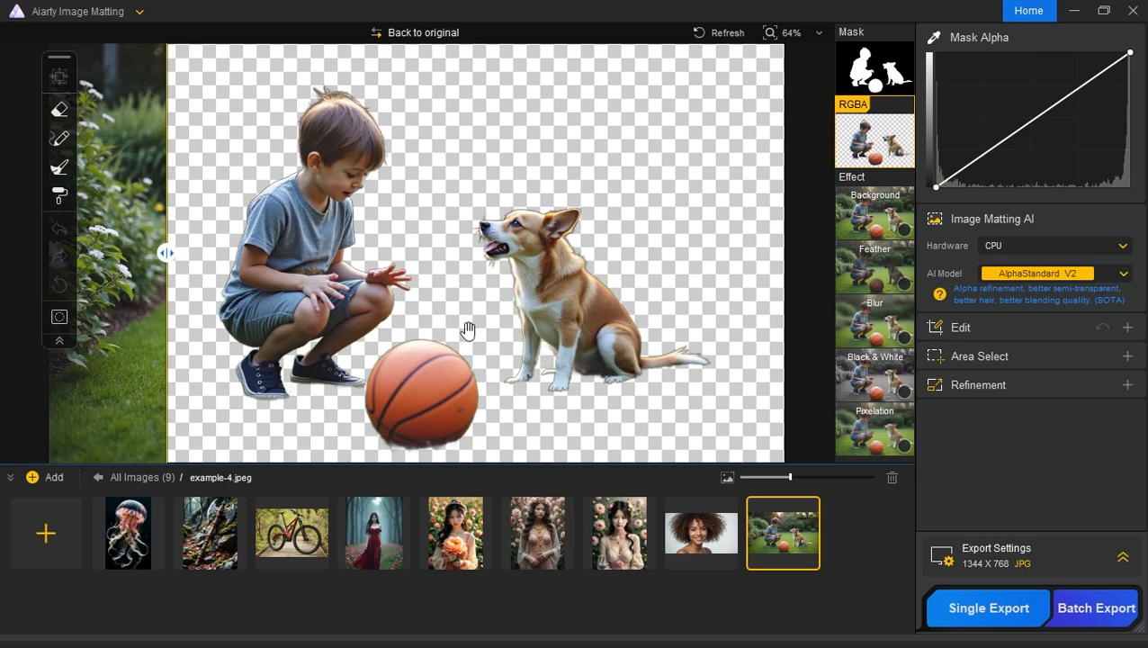
{"action": "left_click_drag", "start_coordinate": [166, 251], "coordinate": [353, 253]}
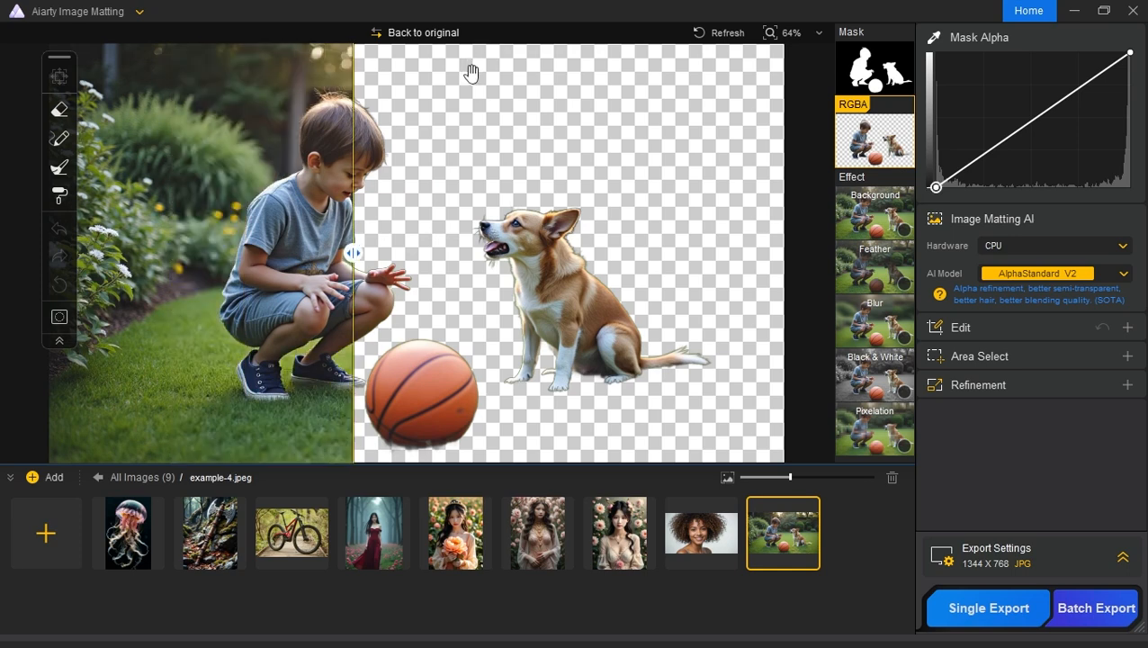
{"action": "left_click", "coordinate": [420, 34]}
{"action": "left_click", "coordinate": [681, 397]}
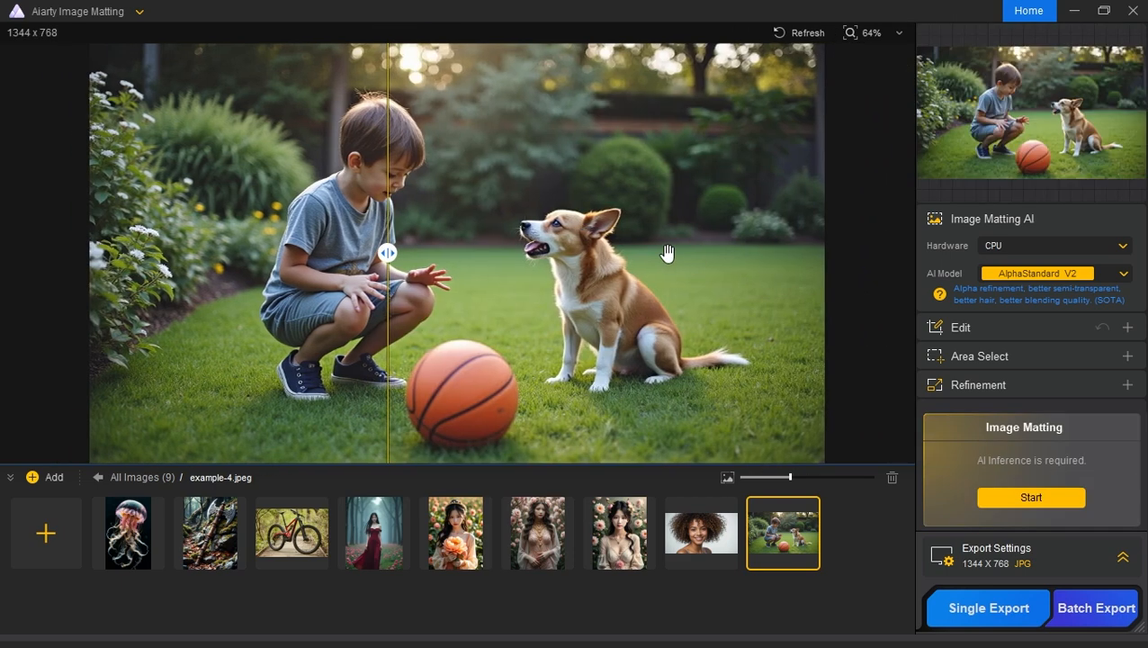
Step: Run the automatic AI area detection on the boy-and-dog photo
{"action": "left_click", "coordinate": [1028, 354]}
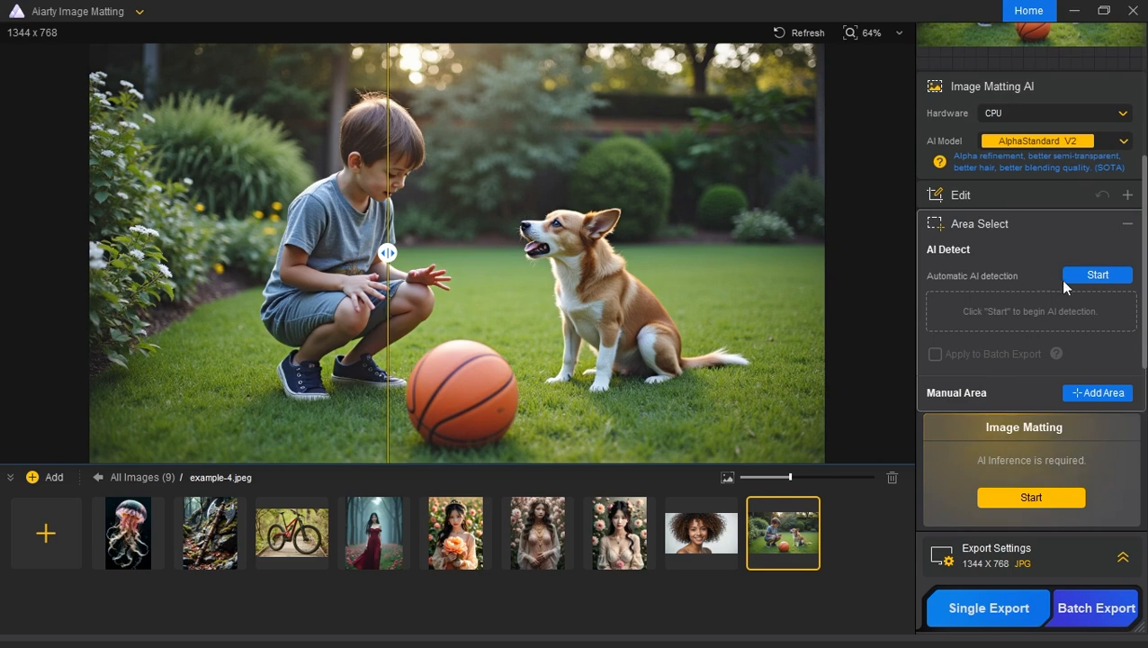
{"action": "left_click", "coordinate": [1092, 279]}
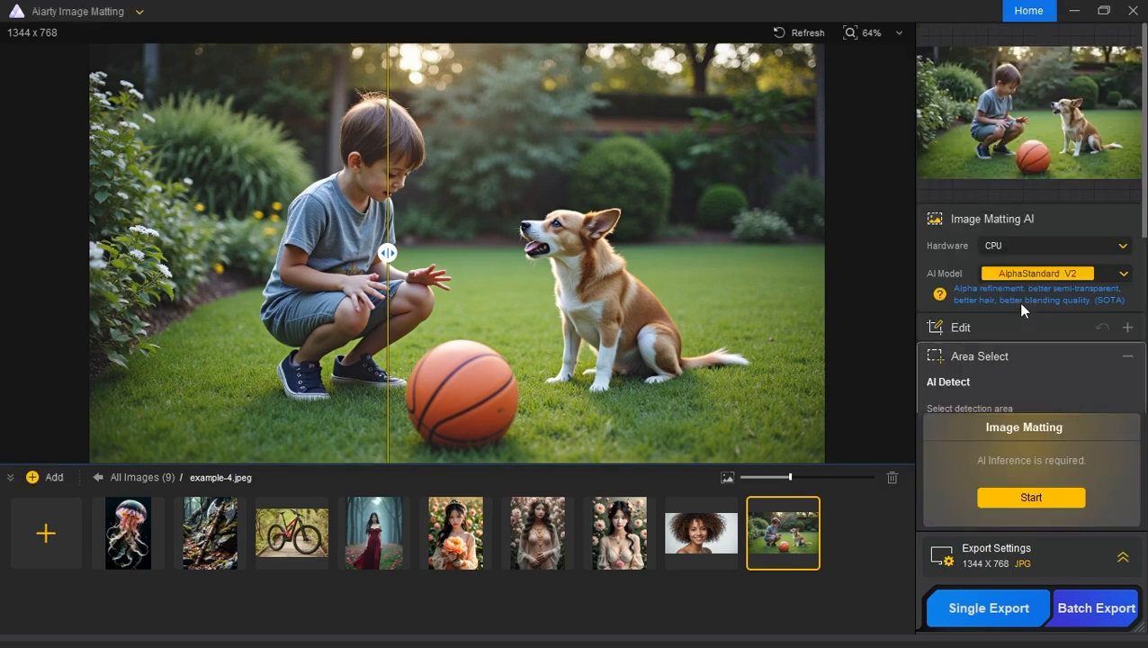
{"action": "scroll", "coordinate": [1074, 360], "scroll_direction": "down", "scroll_amount": 2}
{"action": "left_click", "coordinate": [1074, 225]}
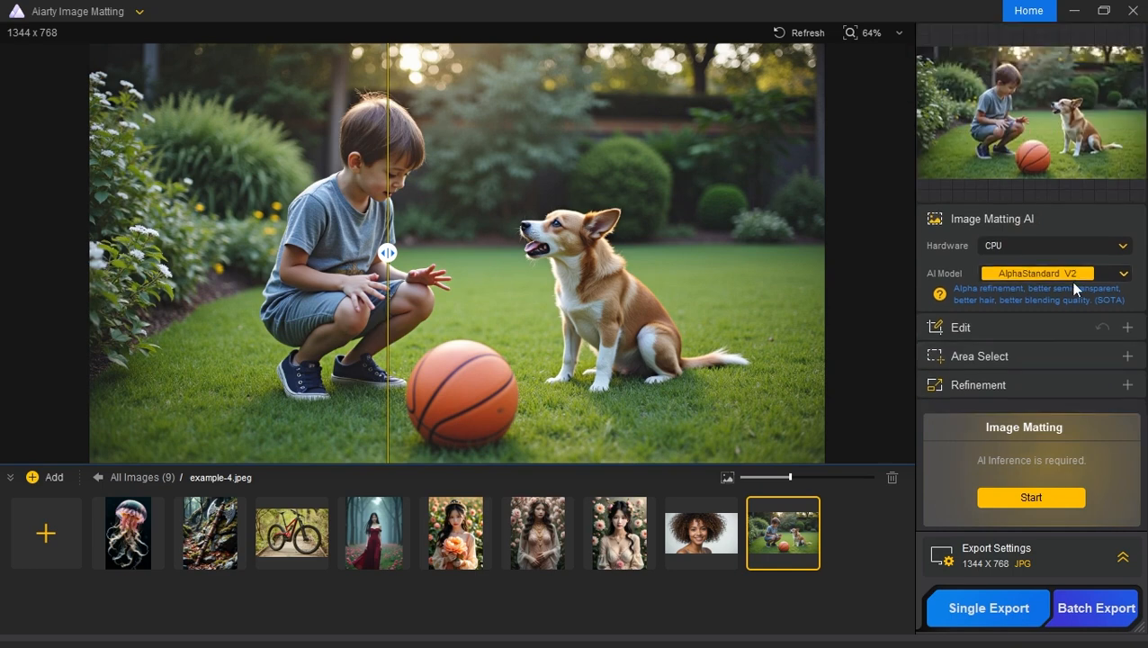
Step: Try matting only the detected Human area of the boy-and-dog photo and compare the cutout with the original
{"action": "scroll", "coordinate": [1034, 364], "scroll_direction": "down", "scroll_amount": 2}
{"action": "left_click", "coordinate": [1046, 230]}
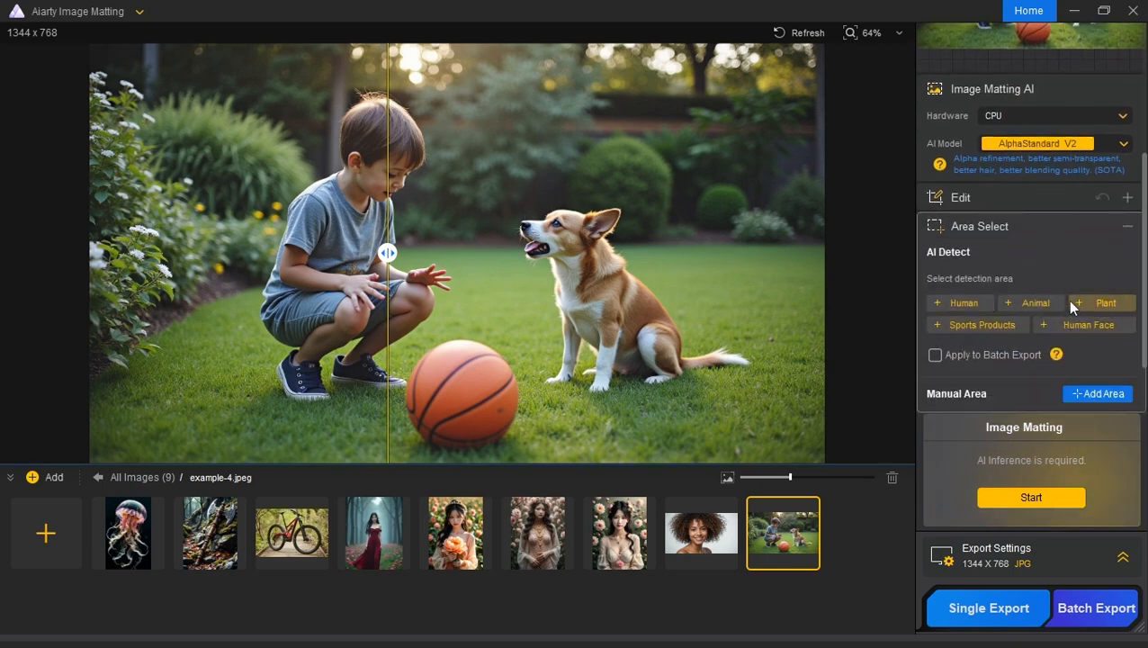
{"action": "left_click_drag", "start_coordinate": [388, 252], "coordinate": [219, 253]}
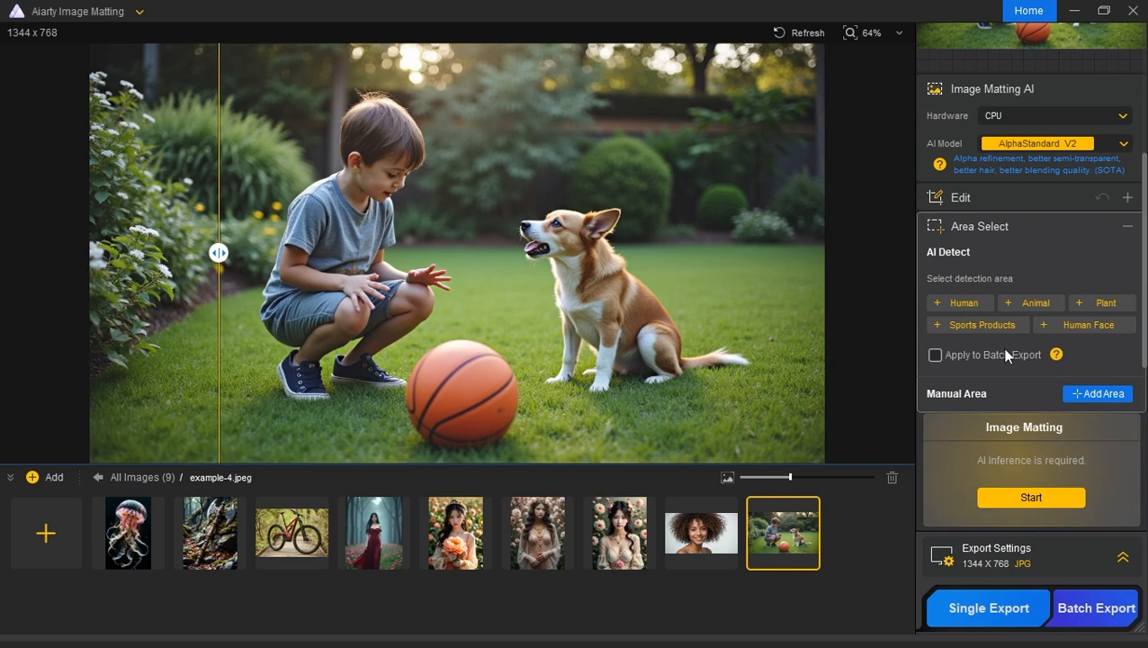
{"action": "left_click", "coordinate": [945, 306]}
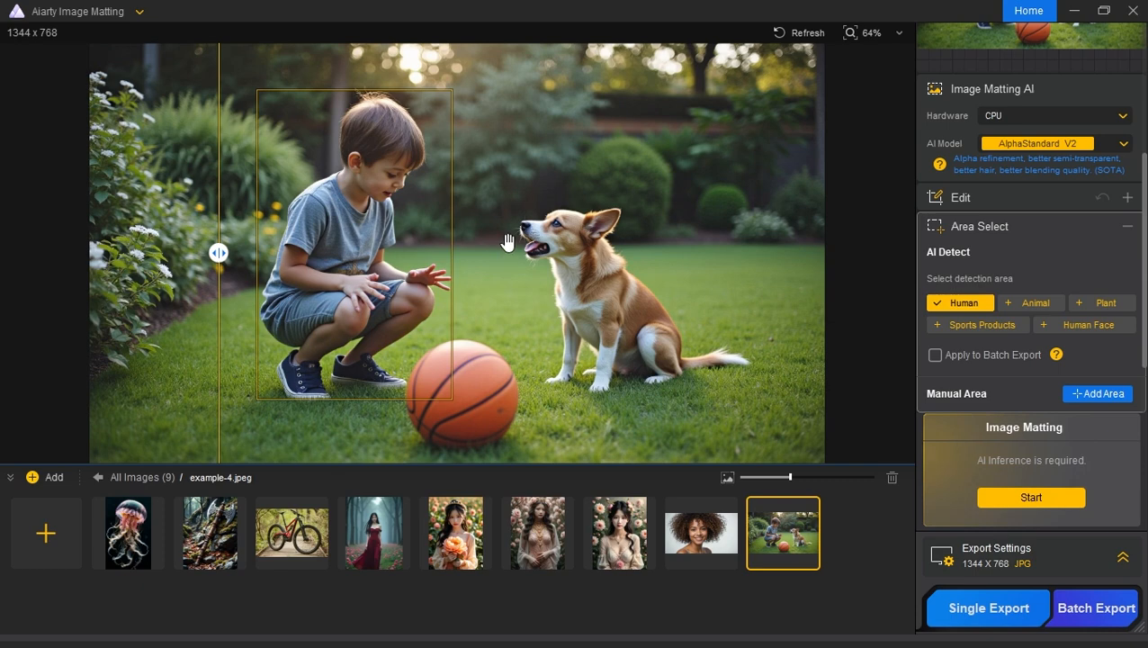
{"action": "left_click", "coordinate": [1031, 498]}
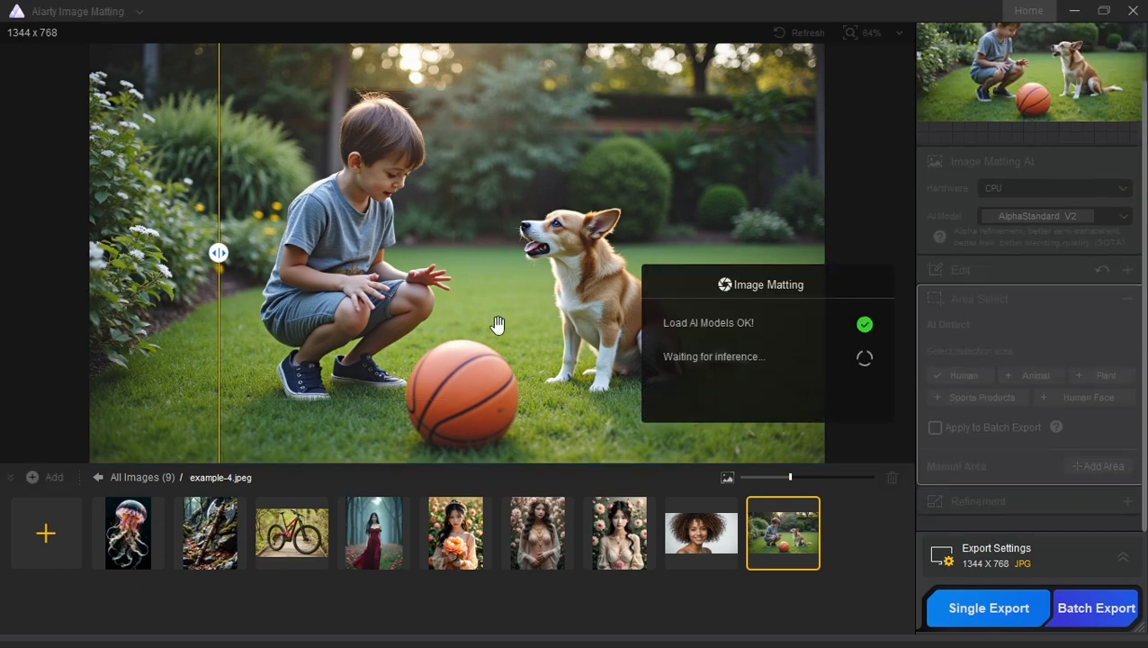
{"action": "left_click_drag", "start_coordinate": [219, 253], "coordinate": [557, 283]}
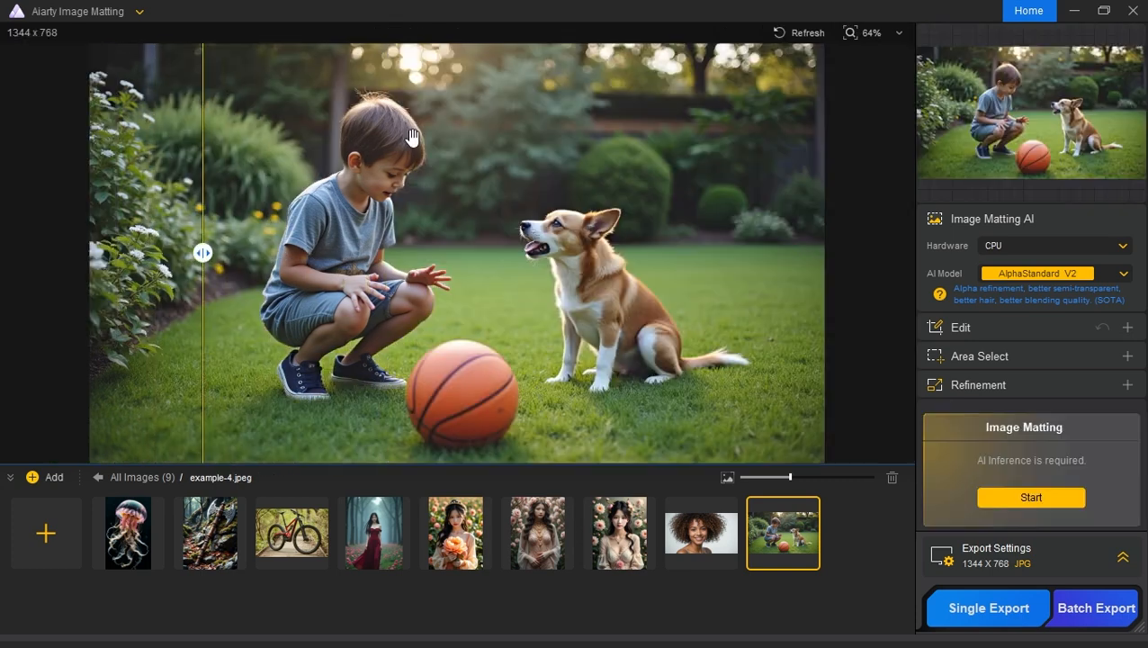
Step: Add a manual matting area enclosing the boy, the dog and most of the basketball
{"action": "left_click", "coordinate": [990, 356]}
{"action": "scroll", "coordinate": [1080, 310], "scroll_direction": "down", "scroll_amount": 1}
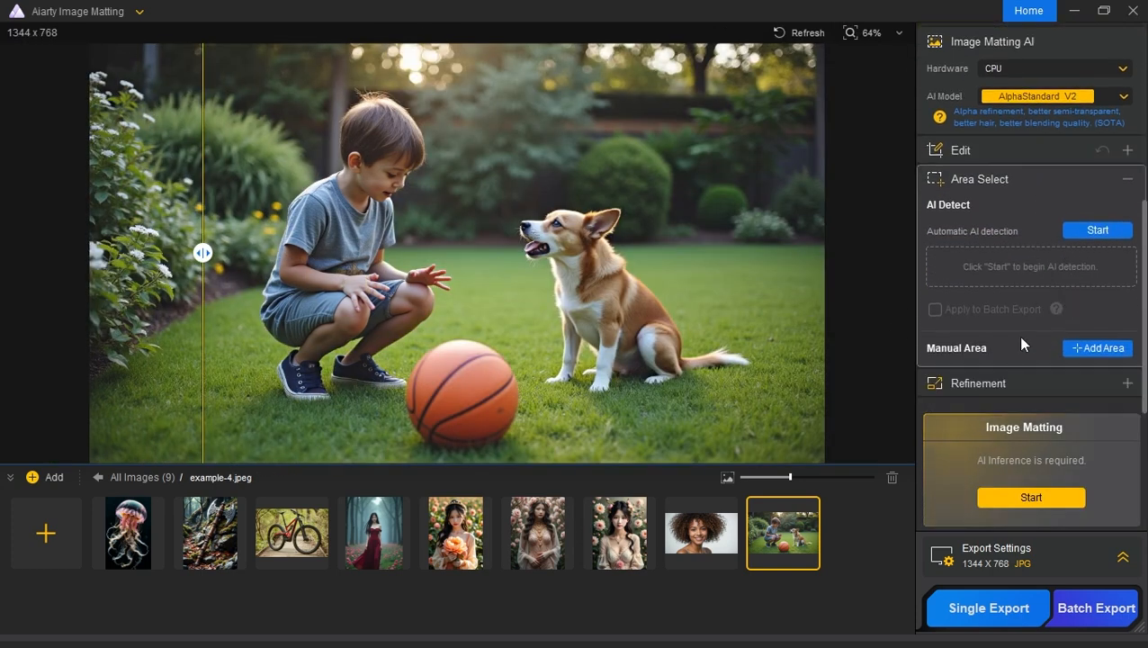
{"action": "left_click", "coordinate": [1095, 348]}
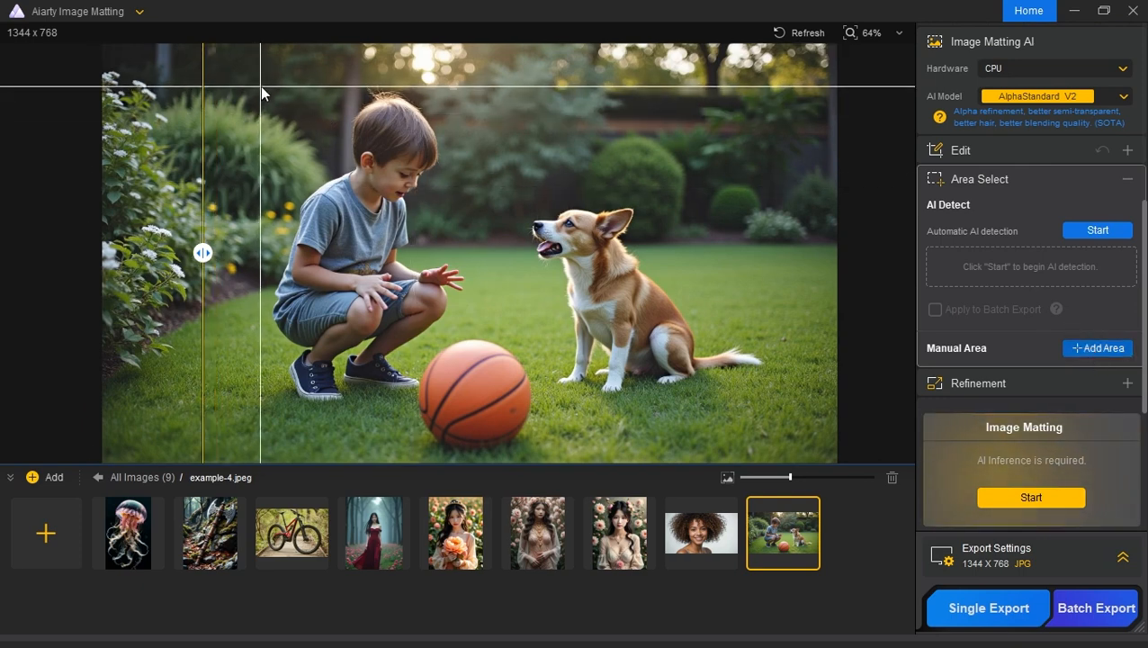
{"action": "left_click_drag", "start_coordinate": [261, 86], "coordinate": [773, 412]}
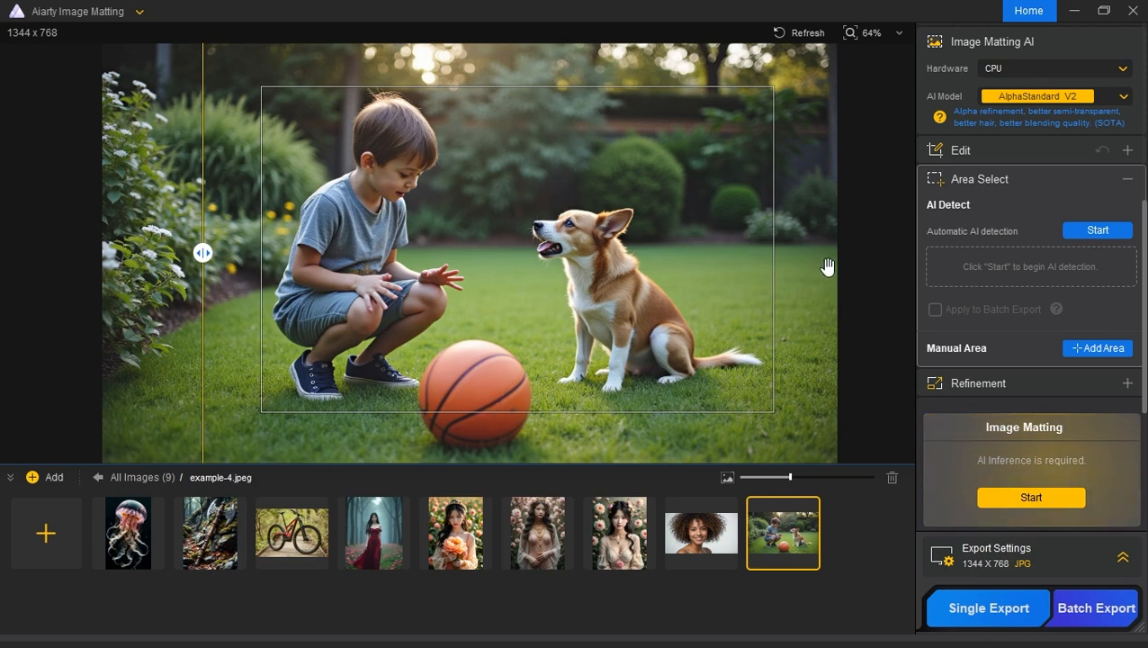
Step: Run automatic AI detection and matte the photo with the Human and Animal areas selected, comparing the cutout with the original
{"action": "left_click", "coordinate": [1092, 235]}
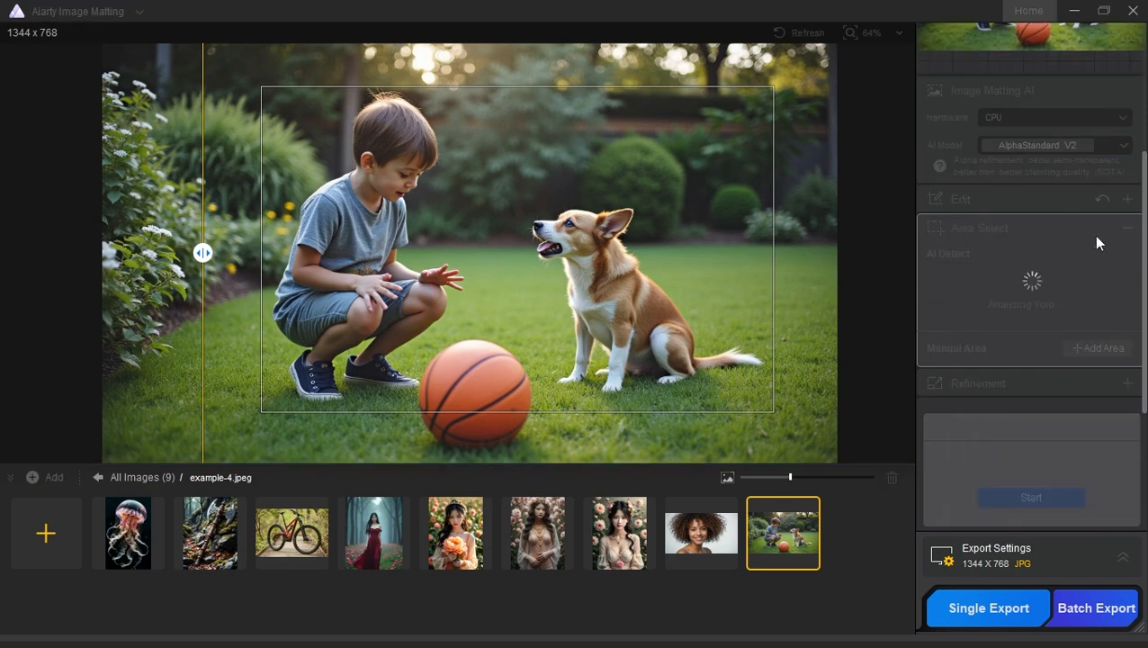
{"action": "left_click", "coordinate": [962, 279]}
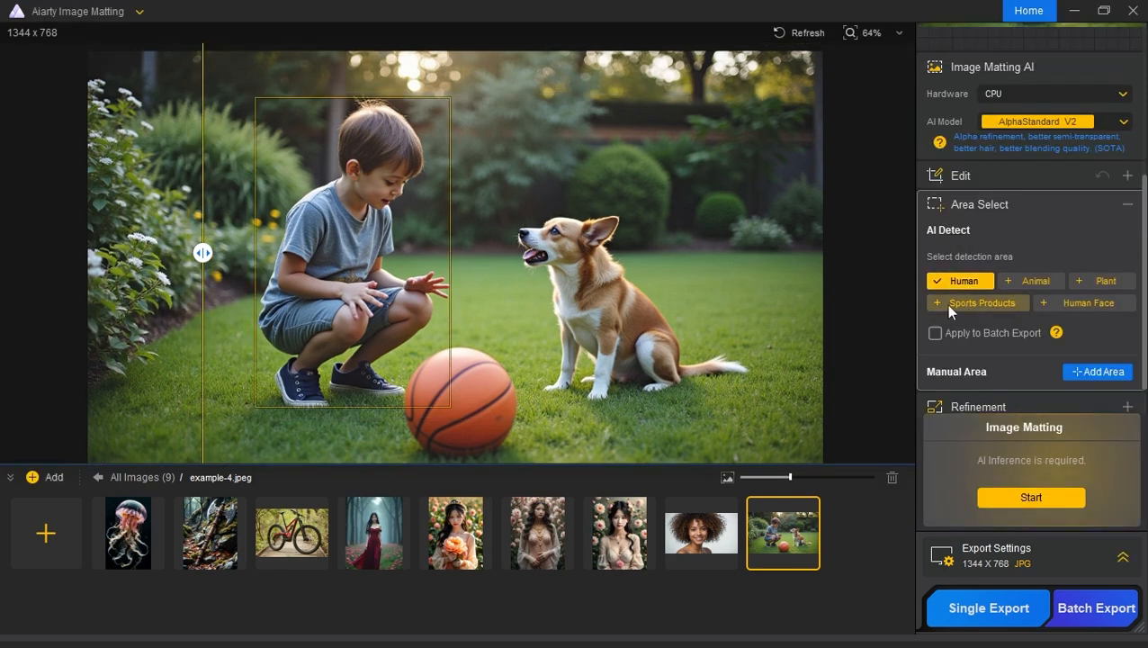
{"action": "left_click", "coordinate": [1031, 282]}
{"action": "left_click", "coordinate": [1031, 499]}
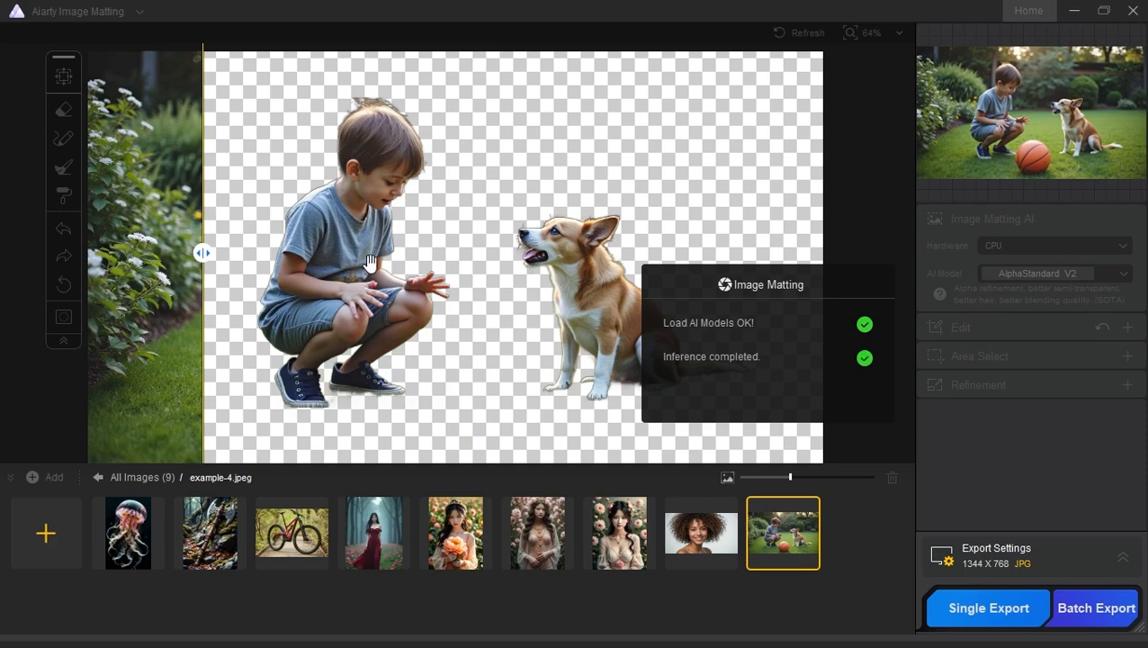
{"action": "left_click_drag", "start_coordinate": [187, 255], "coordinate": [151, 288]}
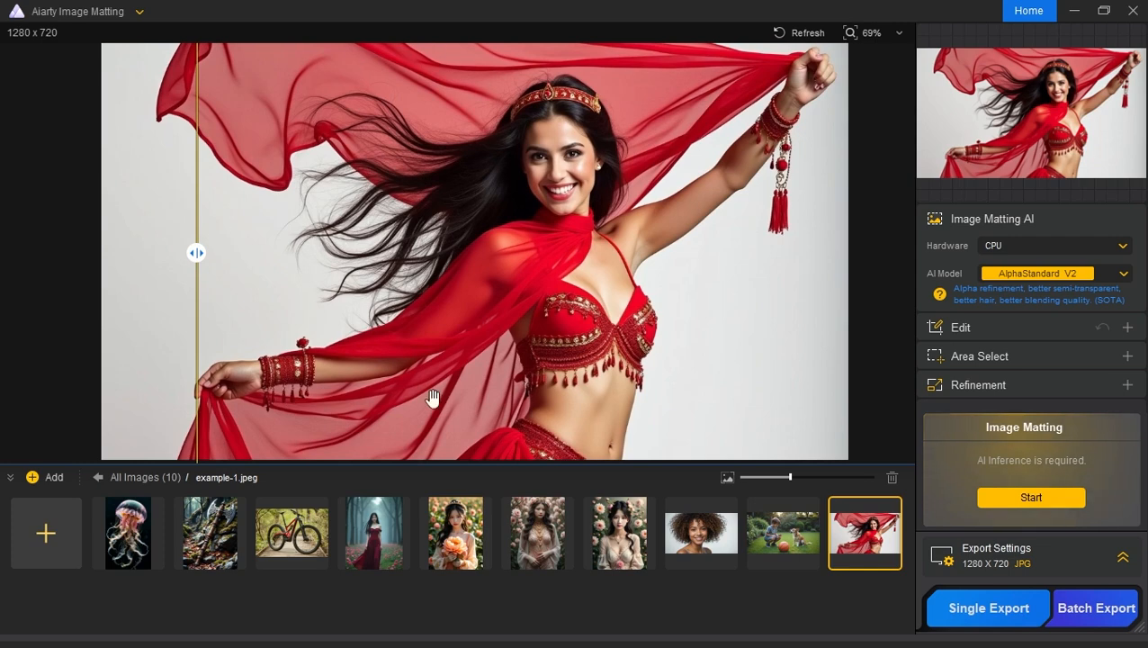
Step: Matte the dancer photo example-1.jpeg using AlphaStandard V2 with Smooth Processing and Outline Emphasis enabled, and reveal the cutout across the image
{"action": "left_click", "coordinate": [475, 271]}
{"action": "left_click", "coordinate": [1026, 387]}
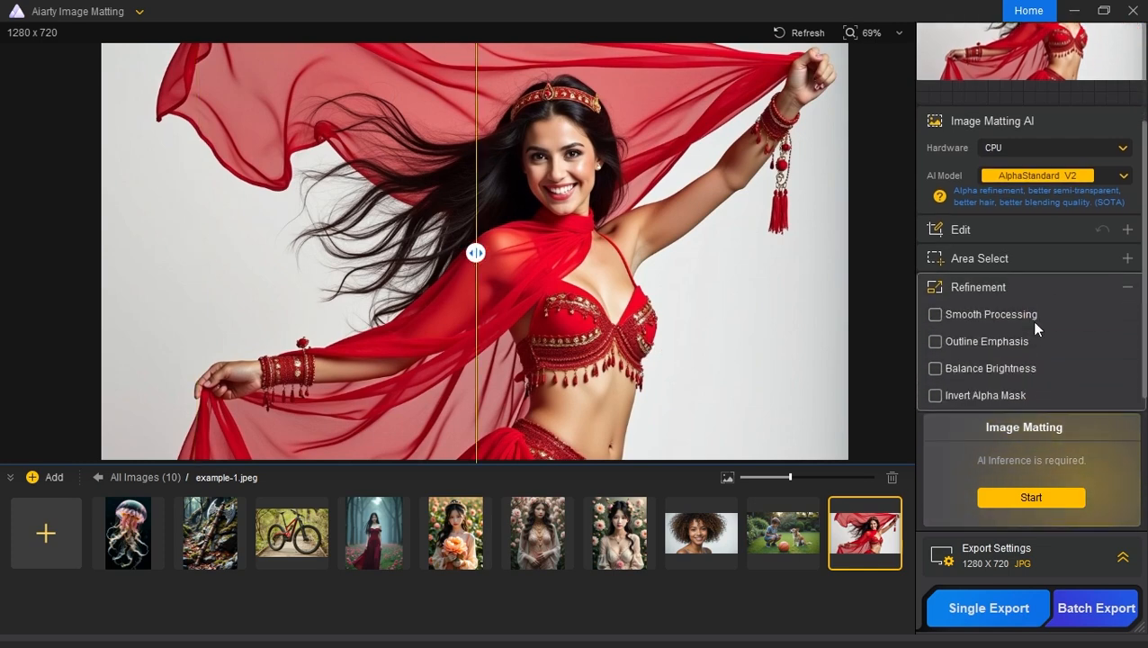
{"action": "left_click", "coordinate": [959, 341]}
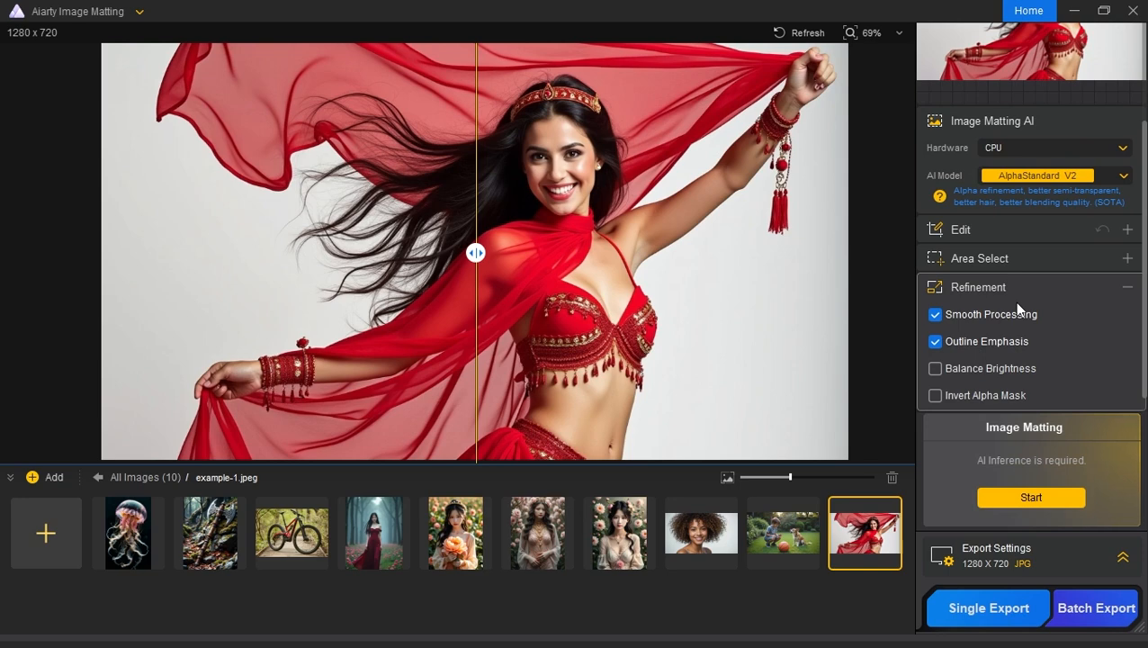
{"action": "left_click", "coordinate": [1035, 497]}
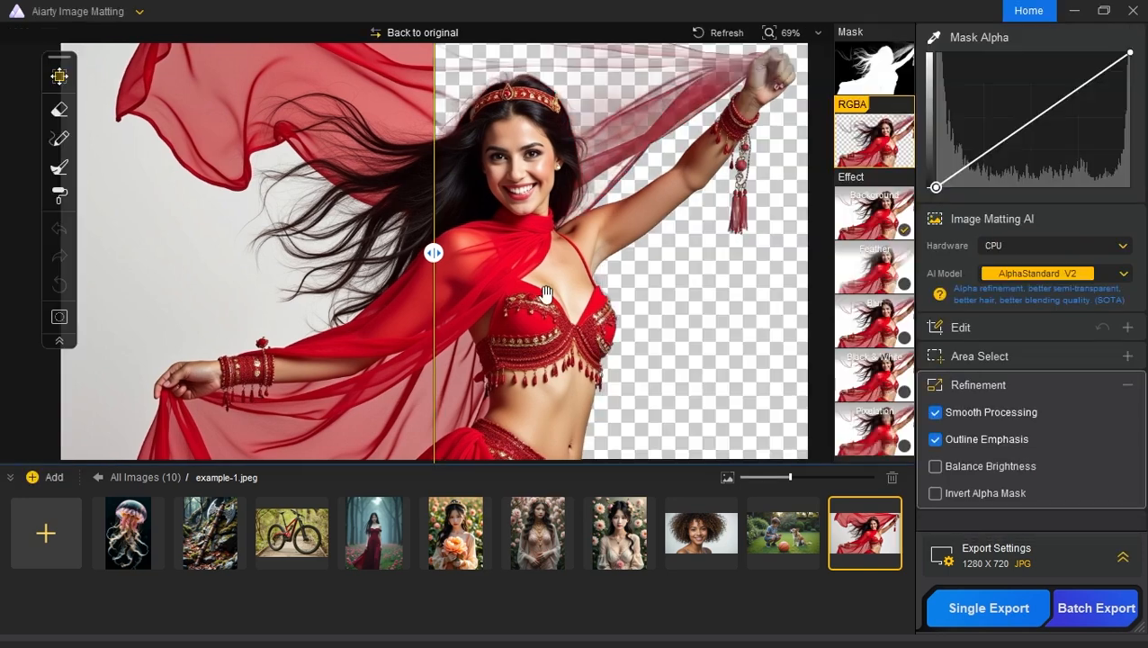
{"action": "left_click_drag", "start_coordinate": [435, 253], "coordinate": [107, 284]}
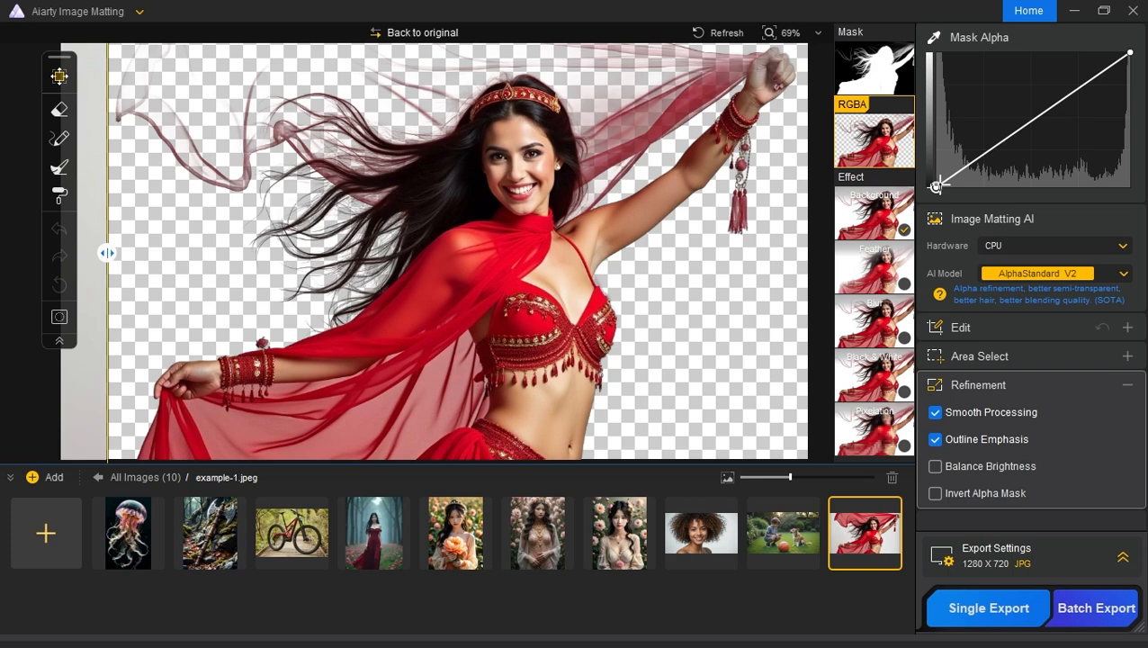
Step: Brush the faded veil back in at alpha 183 and hardness 33, raising the Mask Alpha curve's low end while painting and resetting it
{"action": "left_click_drag", "start_coordinate": [936, 186], "coordinate": [907, 149]}
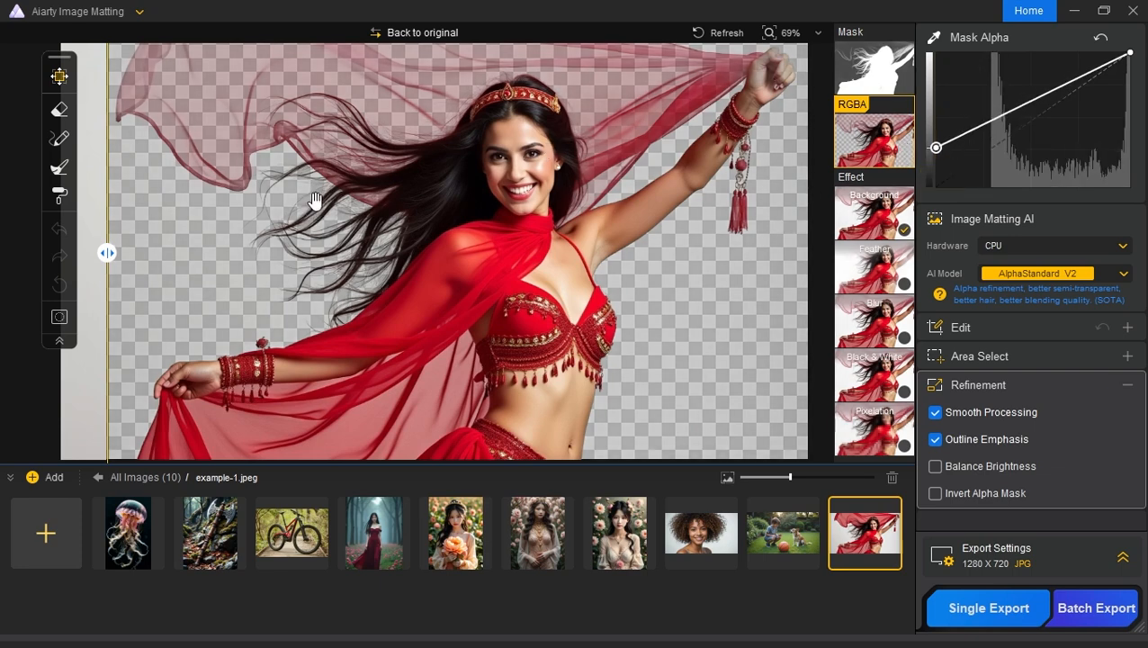
{"action": "mouse_move", "coordinate": [107, 252]}
{"action": "left_mouse_down"}
{"action": "mouse_move", "coordinate": [169, 253]}
{"action": "mouse_move", "coordinate": [101, 255]}
{"action": "left_mouse_up"}
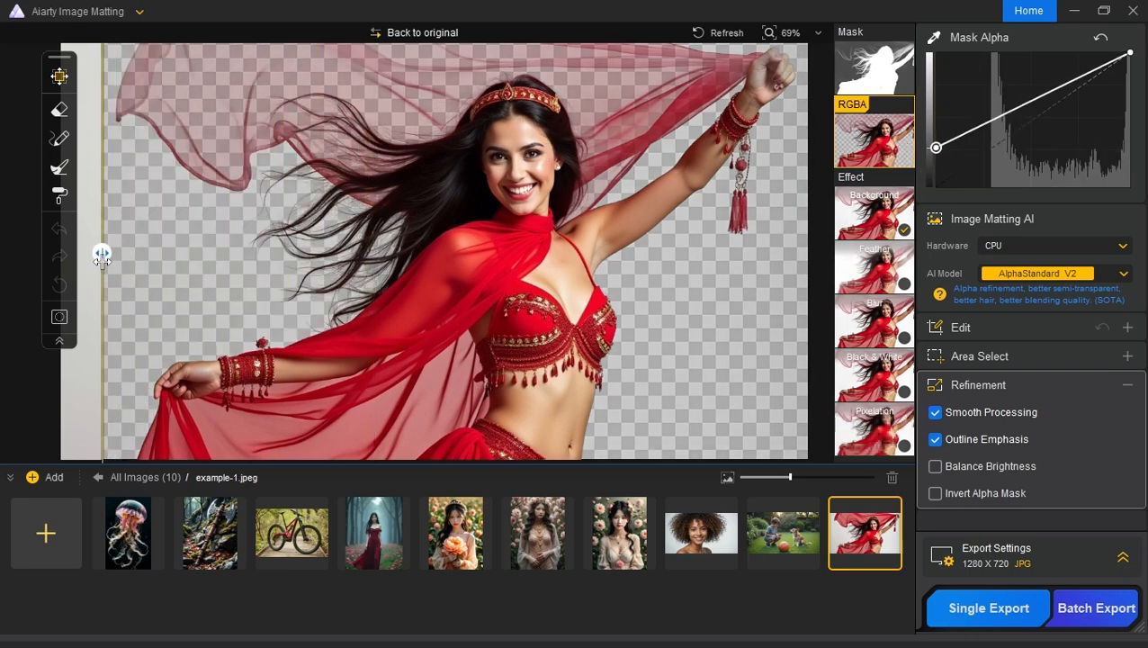
{"action": "left_click", "coordinate": [59, 139]}
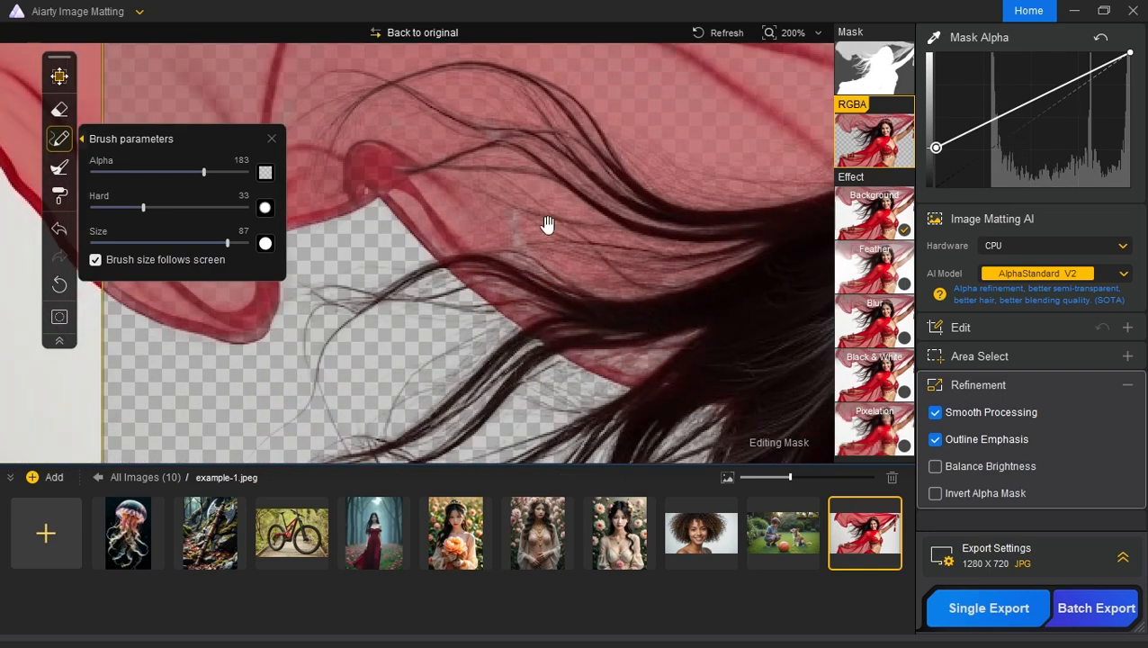
{"action": "scroll", "coordinate": [609, 185], "scroll_direction": "down", "scroll_amount": 5}
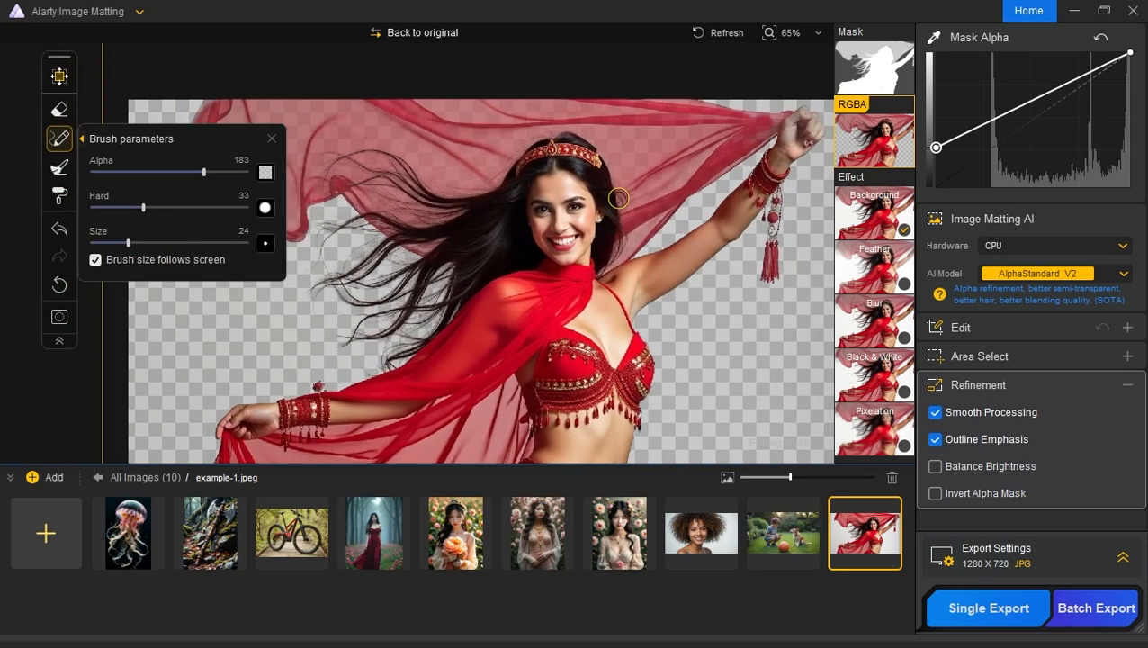
{"action": "mouse_move", "coordinate": [457, 203]}
{"action": "left_mouse_down"}
{"action": "mouse_move", "coordinate": [479, 225]}
{"action": "mouse_move", "coordinate": [437, 228]}
{"action": "left_mouse_up"}
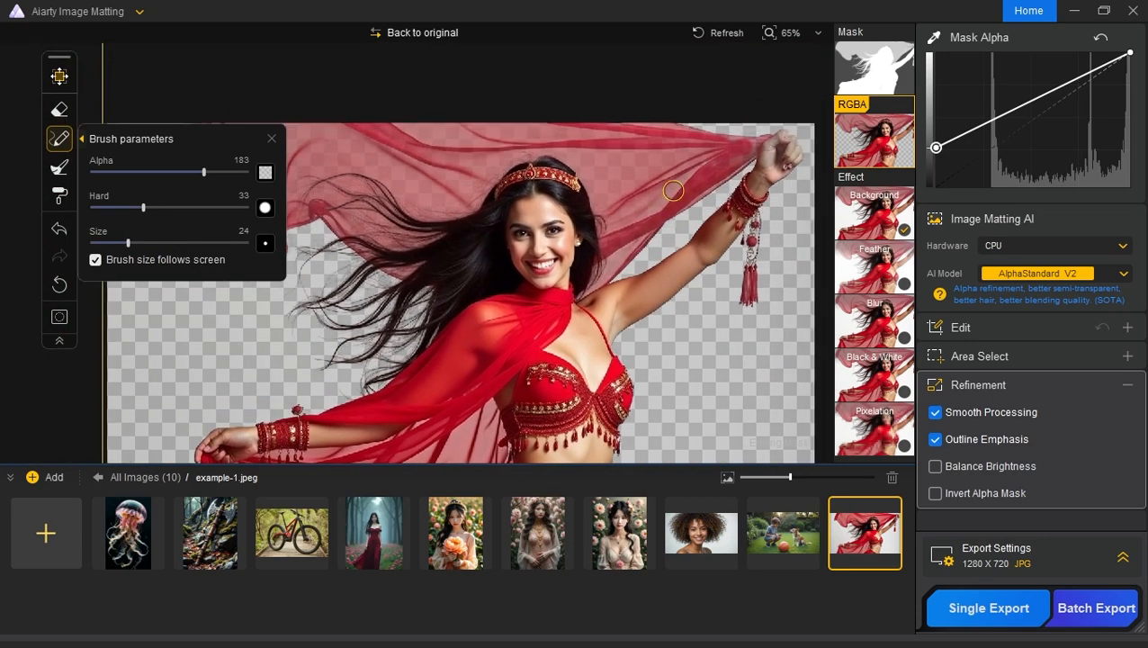
{"action": "left_click_drag", "start_coordinate": [937, 147], "coordinate": [935, 187]}
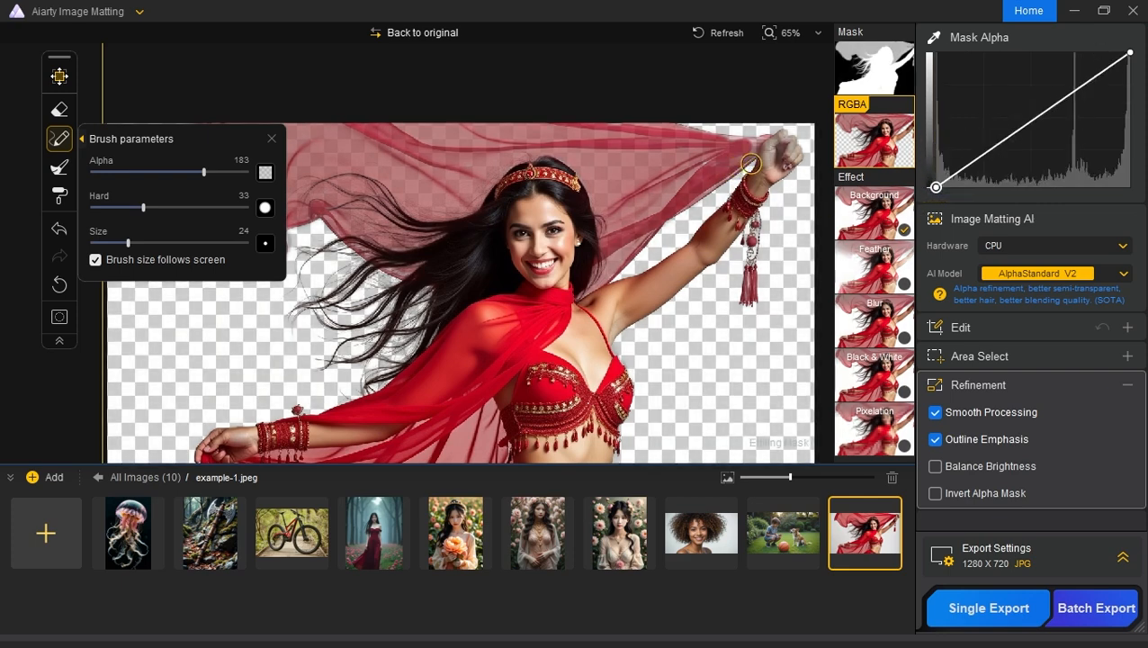
Step: Restore the dancer's raised hand to full opacity with the Brush at alpha 255, hardness 33 and size 40
{"action": "scroll", "coordinate": [747, 157], "scroll_direction": "up", "scroll_amount": 8}
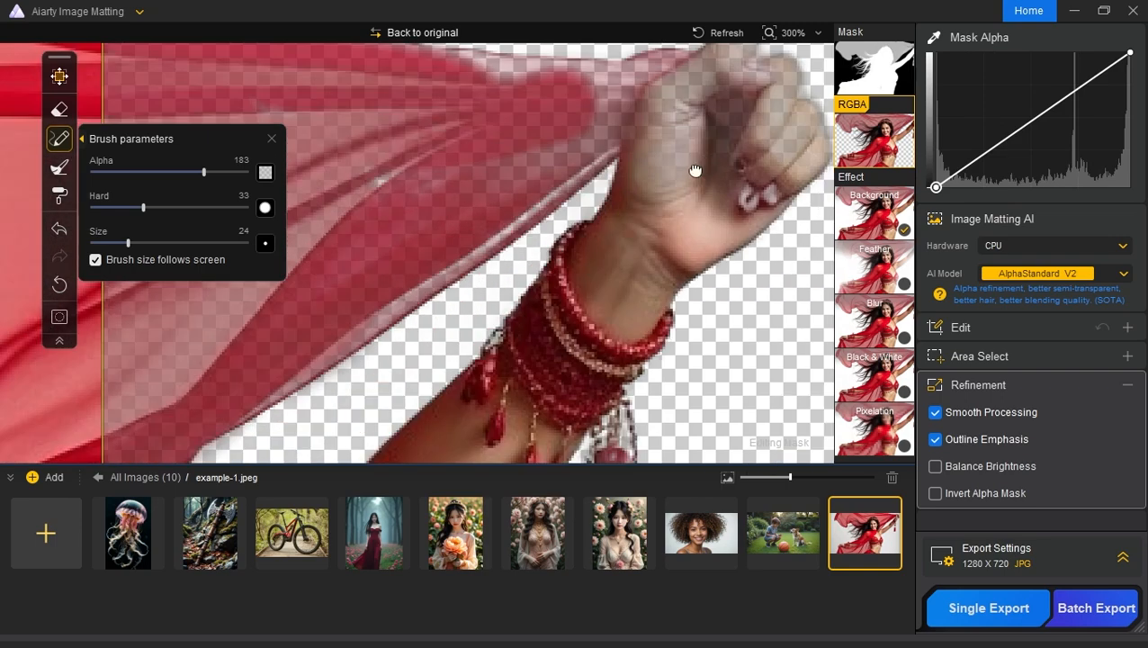
{"action": "left_click_drag", "start_coordinate": [695, 171], "coordinate": [651, 260]}
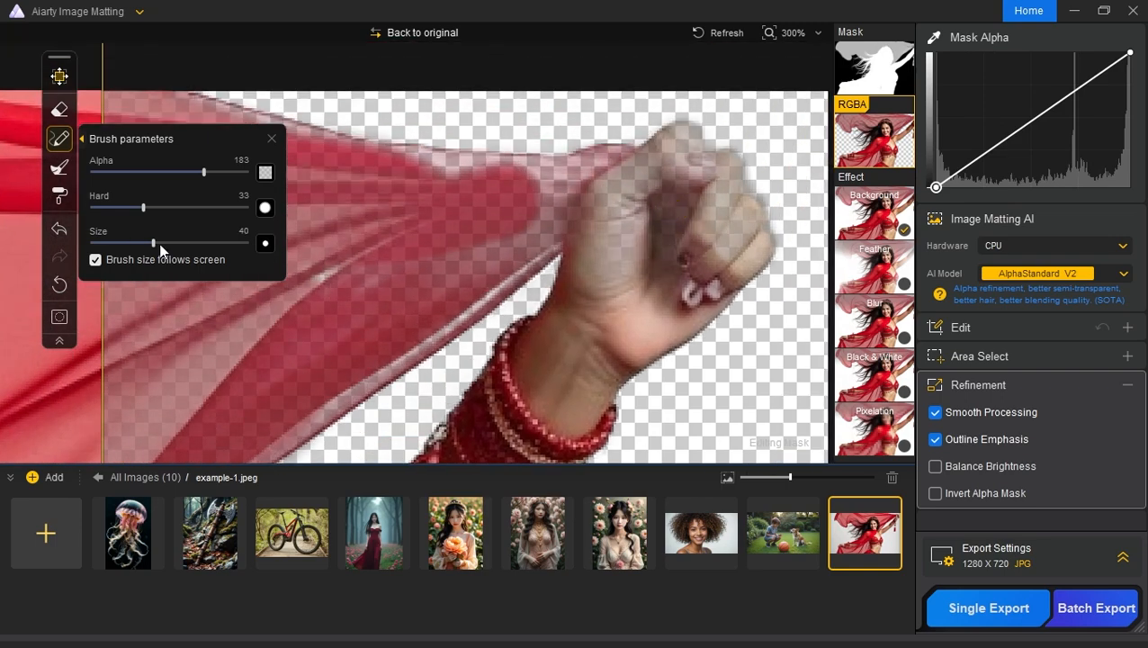
{"action": "left_click_drag", "start_coordinate": [206, 169], "coordinate": [227, 176]}
{"action": "mouse_move", "coordinate": [698, 169]}
{"action": "left_mouse_down"}
{"action": "mouse_move", "coordinate": [663, 178]}
{"action": "mouse_move", "coordinate": [661, 203]}
{"action": "mouse_move", "coordinate": [679, 171]}
{"action": "mouse_move", "coordinate": [665, 163]}
{"action": "mouse_move", "coordinate": [601, 199]}
{"action": "mouse_move", "coordinate": [687, 138]}
{"action": "mouse_move", "coordinate": [723, 174]}
{"action": "mouse_move", "coordinate": [733, 167]}
{"action": "mouse_move", "coordinate": [678, 146]}
{"action": "mouse_move", "coordinate": [732, 234]}
{"action": "mouse_move", "coordinate": [722, 189]}
{"action": "mouse_move", "coordinate": [687, 221]}
{"action": "mouse_move", "coordinate": [597, 252]}
{"action": "mouse_move", "coordinate": [593, 239]}
{"action": "mouse_move", "coordinate": [666, 216]}
{"action": "mouse_move", "coordinate": [669, 278]}
{"action": "mouse_move", "coordinate": [705, 163]}
{"action": "mouse_move", "coordinate": [715, 208]}
{"action": "mouse_move", "coordinate": [577, 367]}
{"action": "mouse_move", "coordinate": [533, 389]}
{"action": "mouse_move", "coordinate": [578, 242]}
{"action": "left_mouse_up"}
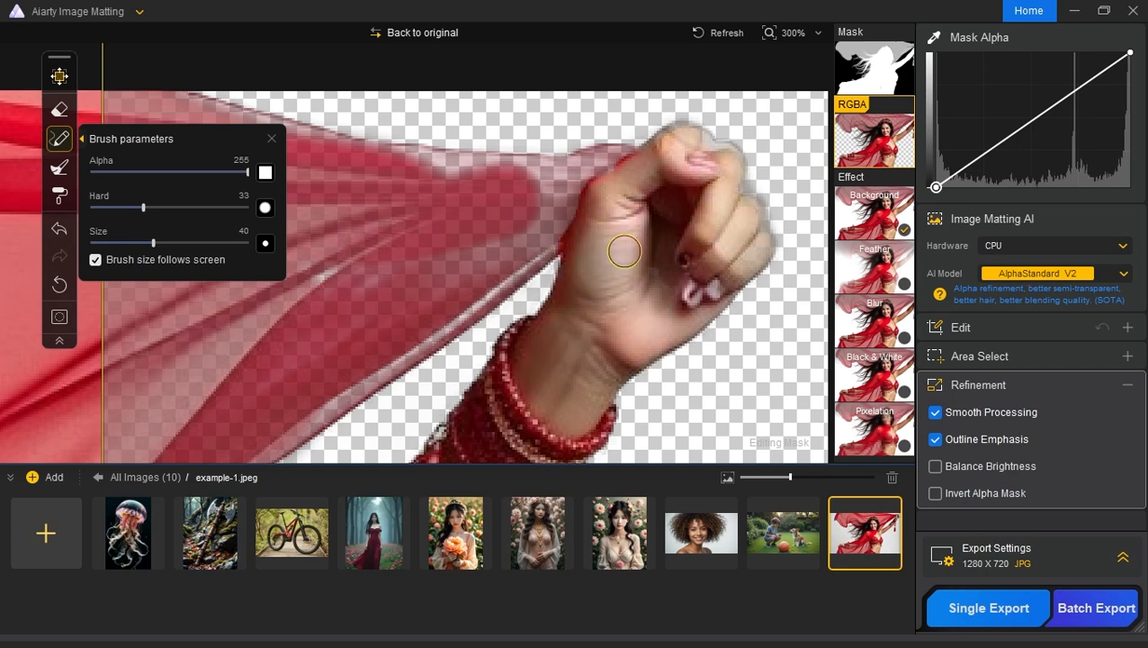
{"action": "scroll", "coordinate": [551, 249], "scroll_direction": "down", "scroll_amount": 5}
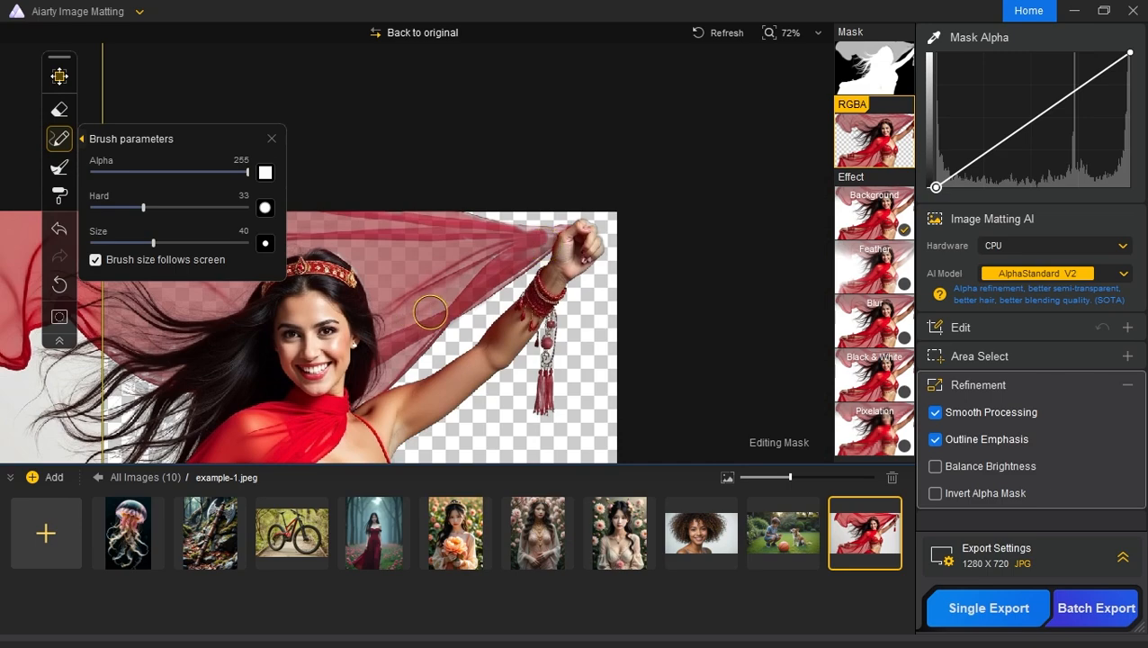
{"action": "mouse_move", "coordinate": [317, 345]}
{"action": "left_mouse_down"}
{"action": "mouse_move", "coordinate": [538, 209]}
{"action": "mouse_move", "coordinate": [569, 201]}
{"action": "mouse_move", "coordinate": [561, 213]}
{"action": "left_mouse_up"}
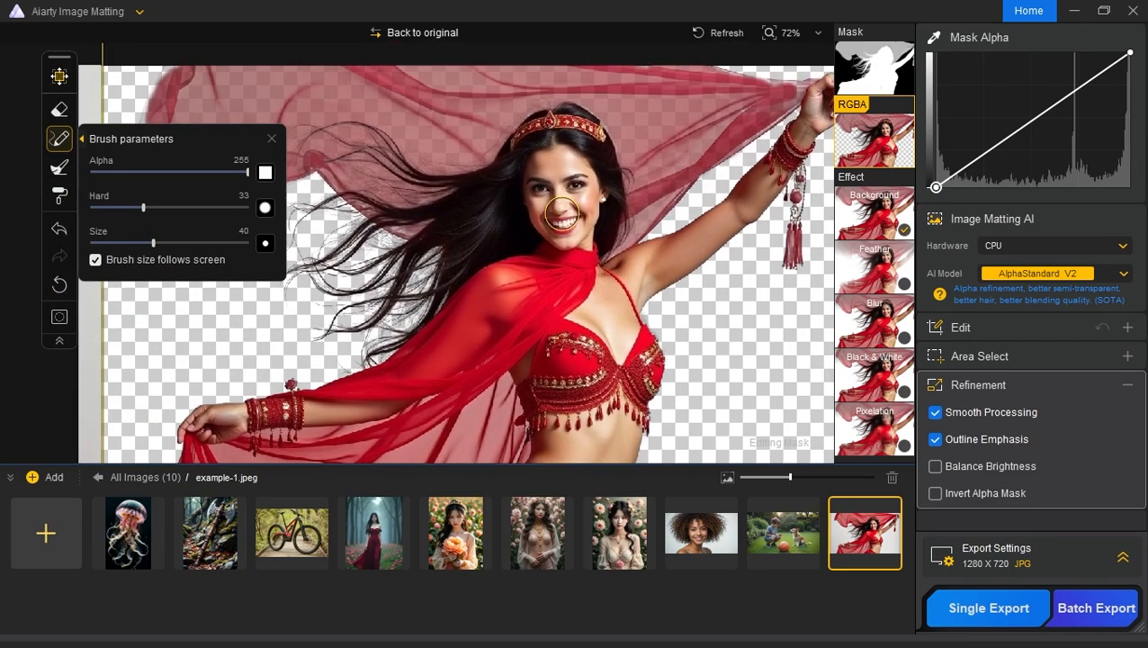
Step: Make the veil below the outstretched arm more translucent with the Eraser at alpha 215, hardness 97 and size 37
{"action": "mouse_move", "coordinate": [475, 342]}
{"action": "left_mouse_down"}
{"action": "mouse_move", "coordinate": [478, 353]}
{"action": "mouse_move", "coordinate": [512, 245]}
{"action": "mouse_move", "coordinate": [530, 240]}
{"action": "left_mouse_up"}
{"action": "scroll", "coordinate": [469, 348], "scroll_direction": "up", "scroll_amount": 3}
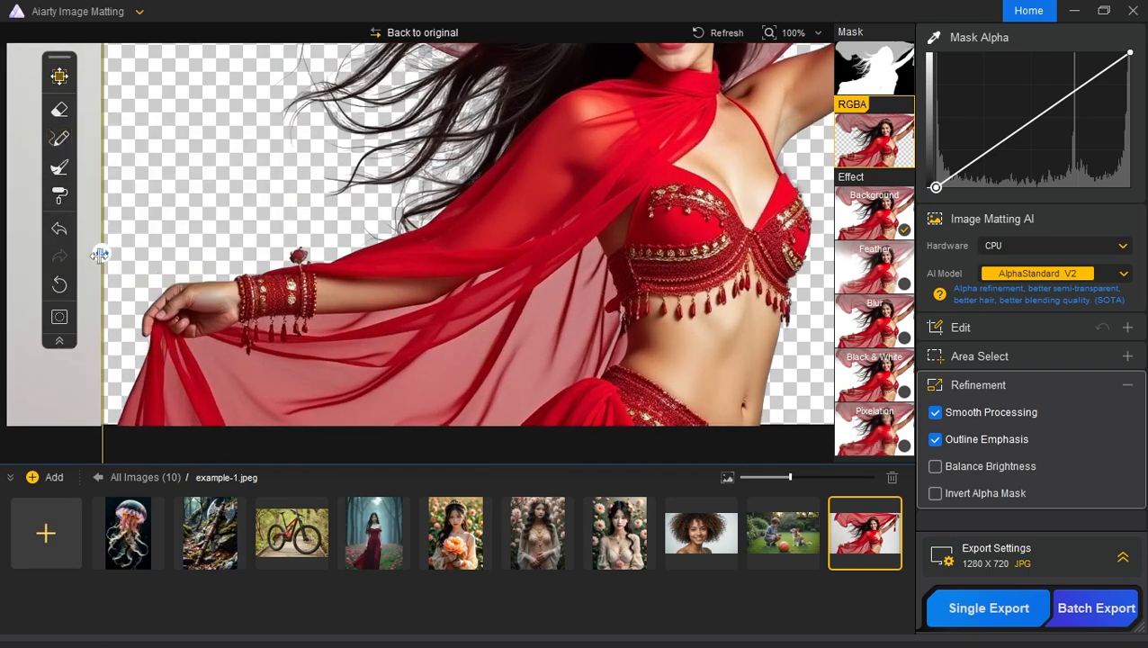
{"action": "mouse_move", "coordinate": [101, 253]}
{"action": "left_mouse_down"}
{"action": "mouse_move", "coordinate": [567, 250]}
{"action": "mouse_move", "coordinate": [105, 283]}
{"action": "left_mouse_up"}
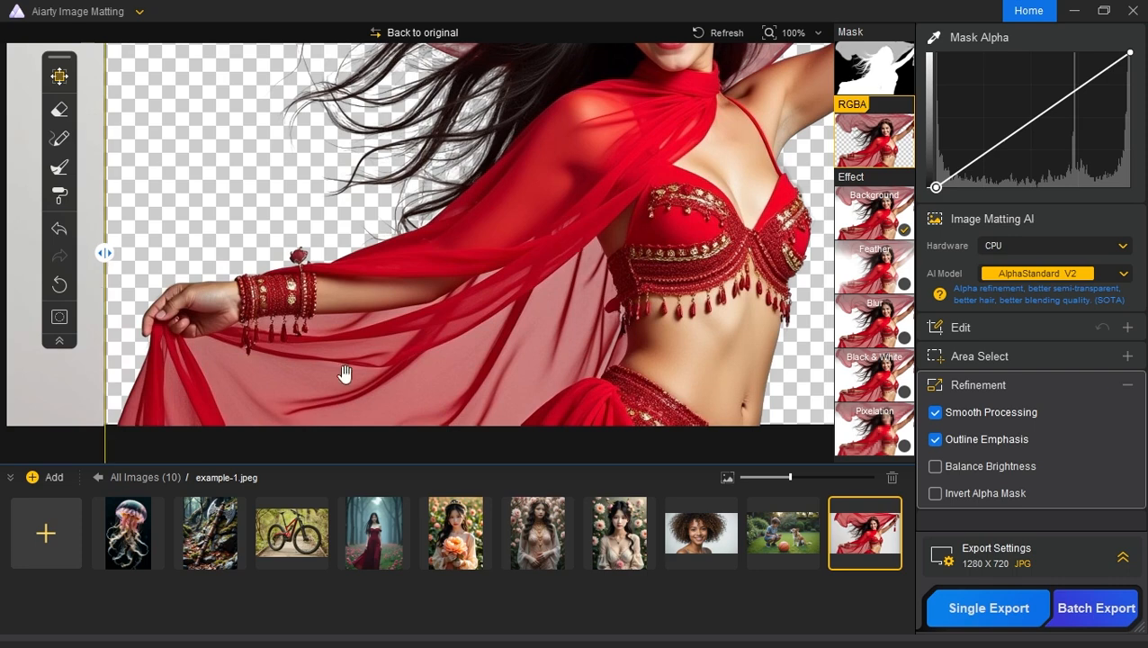
{"action": "left_click_drag", "start_coordinate": [368, 331], "coordinate": [374, 316]}
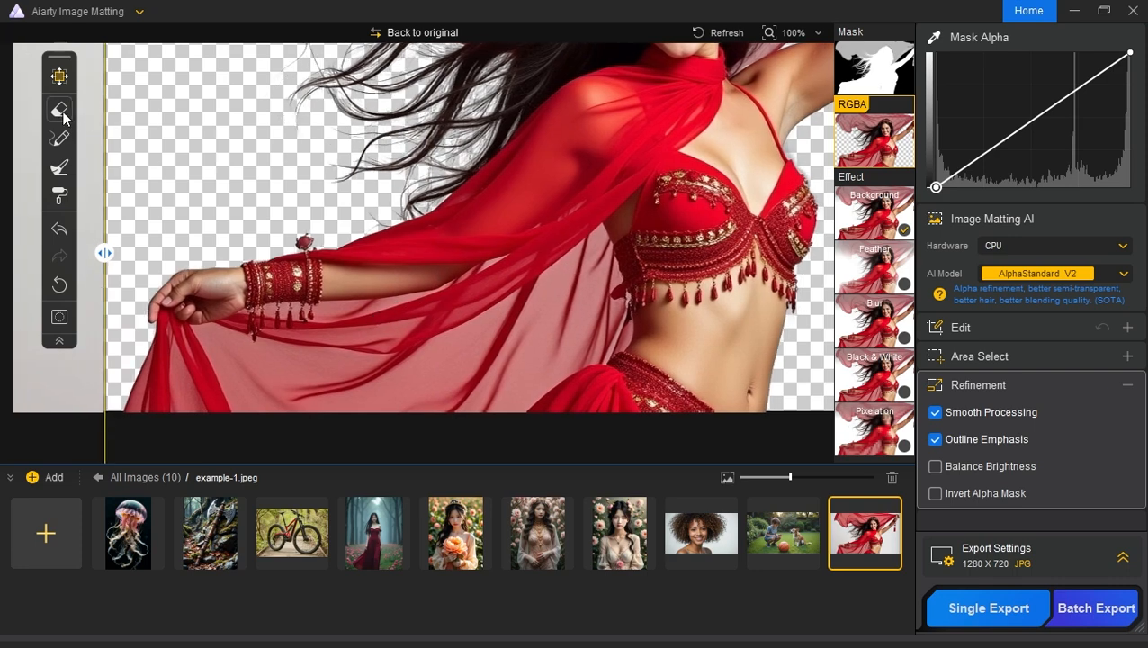
{"action": "left_click", "coordinate": [62, 111]}
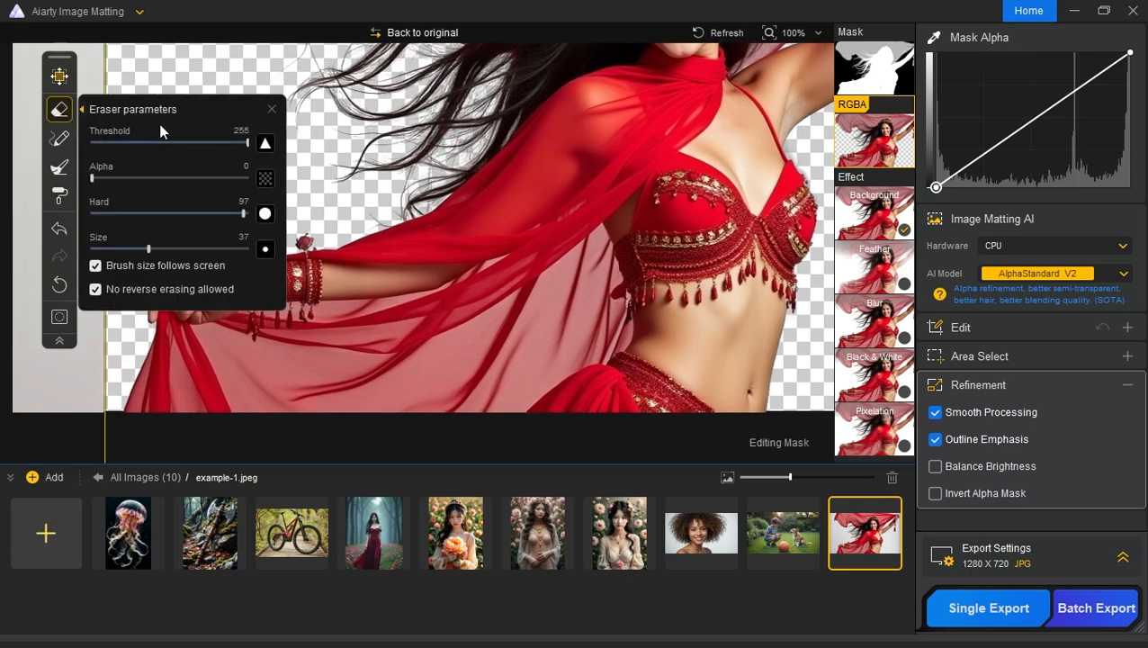
{"action": "left_click_drag", "start_coordinate": [128, 177], "coordinate": [223, 177]}
{"action": "mouse_move", "coordinate": [526, 332]}
{"action": "left_mouse_down"}
{"action": "mouse_move", "coordinate": [520, 346]}
{"action": "mouse_move", "coordinate": [501, 302]}
{"action": "mouse_move", "coordinate": [461, 344]}
{"action": "mouse_move", "coordinate": [423, 356]}
{"action": "left_mouse_up"}
{"action": "scroll", "coordinate": [423, 355], "scroll_direction": "up", "scroll_amount": 5}
{"action": "left_click_drag", "start_coordinate": [558, 248], "coordinate": [493, 168]}
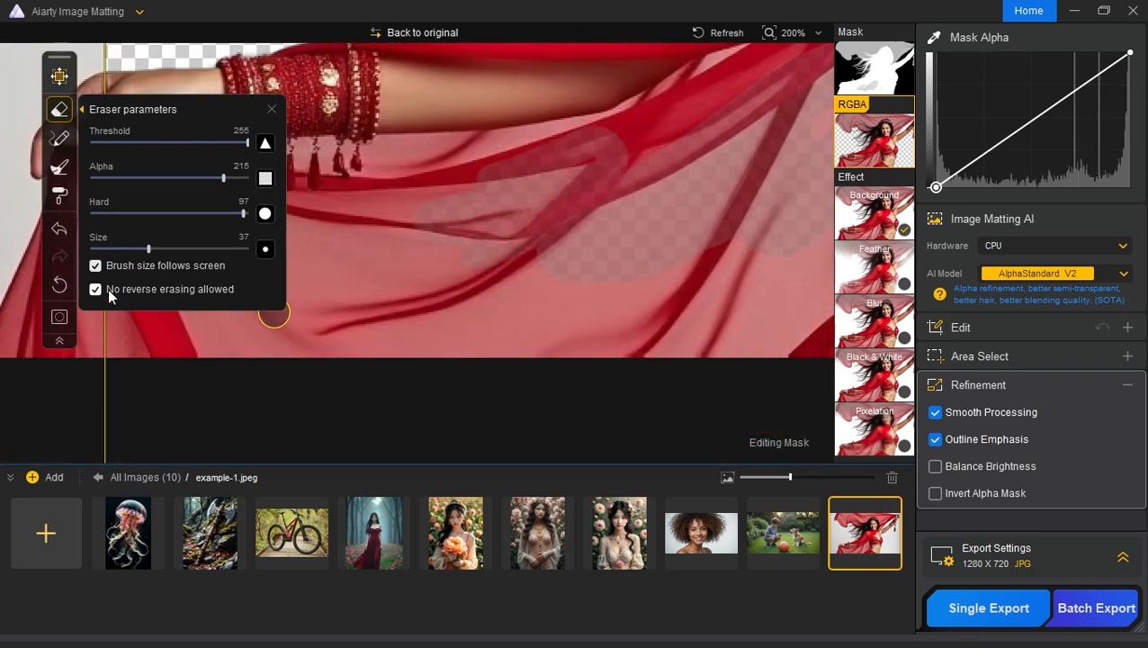
{"action": "mouse_move", "coordinate": [624, 159]}
{"action": "left_mouse_down"}
{"action": "mouse_move", "coordinate": [410, 154]}
{"action": "mouse_move", "coordinate": [353, 213]}
{"action": "left_mouse_up"}
{"action": "left_click_drag", "start_coordinate": [382, 247], "coordinate": [608, 261]}
{"action": "left_click_drag", "start_coordinate": [584, 238], "coordinate": [492, 233]}
{"action": "mouse_move", "coordinate": [537, 168]}
{"action": "left_mouse_down"}
{"action": "mouse_move", "coordinate": [369, 203]}
{"action": "mouse_move", "coordinate": [547, 203]}
{"action": "mouse_move", "coordinate": [455, 207]}
{"action": "mouse_move", "coordinate": [429, 253]}
{"action": "mouse_move", "coordinate": [422, 362]}
{"action": "mouse_move", "coordinate": [512, 245]}
{"action": "left_mouse_up"}
Step: Make the rest of the lower veil translucent with the Eraser at alpha 215 and size 71, reducing its hardness to 2, and exit the Eraser
{"action": "scroll", "coordinate": [630, 276], "scroll_direction": "down", "scroll_amount": 7}
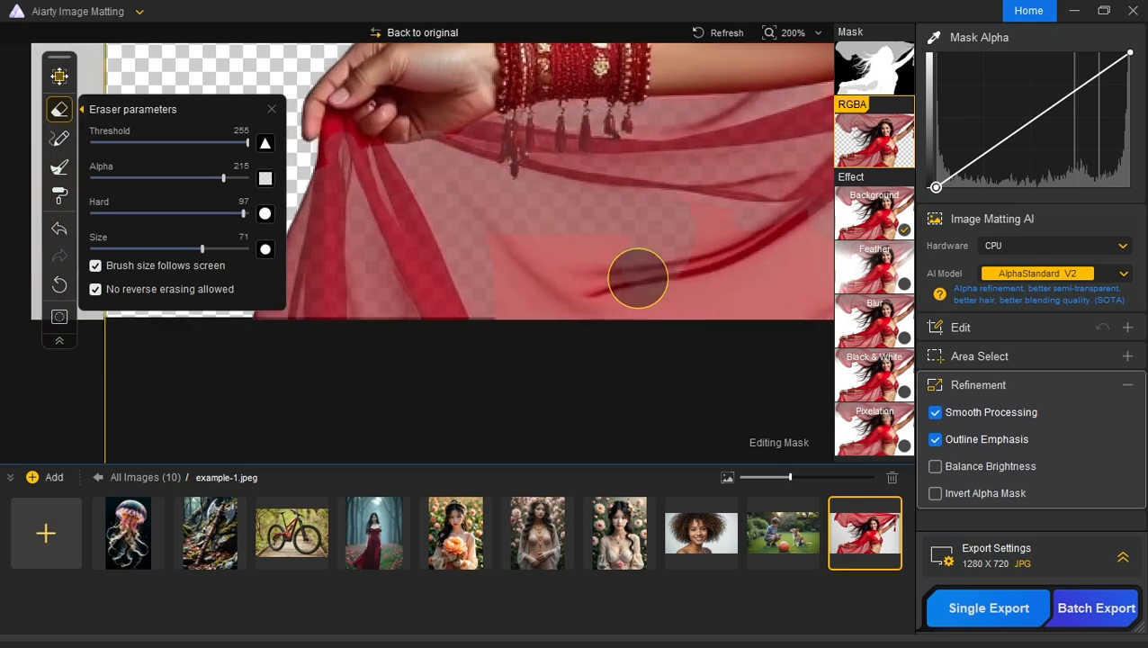
{"action": "mouse_move", "coordinate": [602, 276]}
{"action": "left_mouse_down"}
{"action": "mouse_move", "coordinate": [647, 254]}
{"action": "mouse_move", "coordinate": [702, 186]}
{"action": "mouse_move", "coordinate": [598, 210]}
{"action": "mouse_move", "coordinate": [634, 192]}
{"action": "left_mouse_up"}
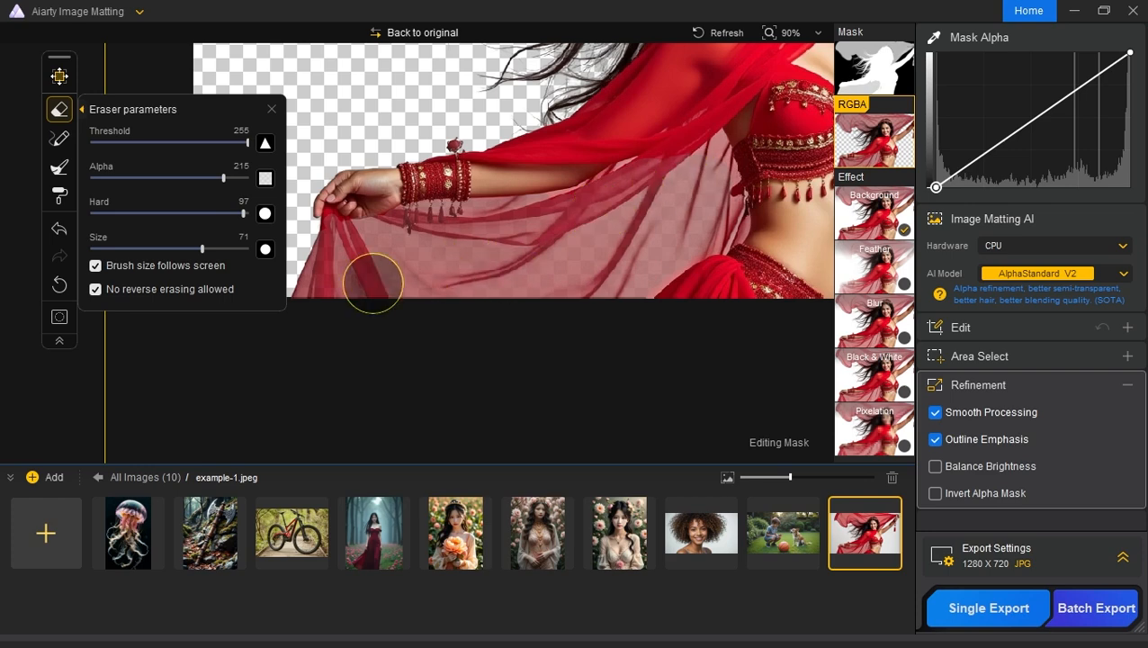
{"action": "left_click_drag", "start_coordinate": [244, 213], "coordinate": [96, 213]}
{"action": "scroll", "coordinate": [635, 206], "scroll_direction": "down", "scroll_amount": 3}
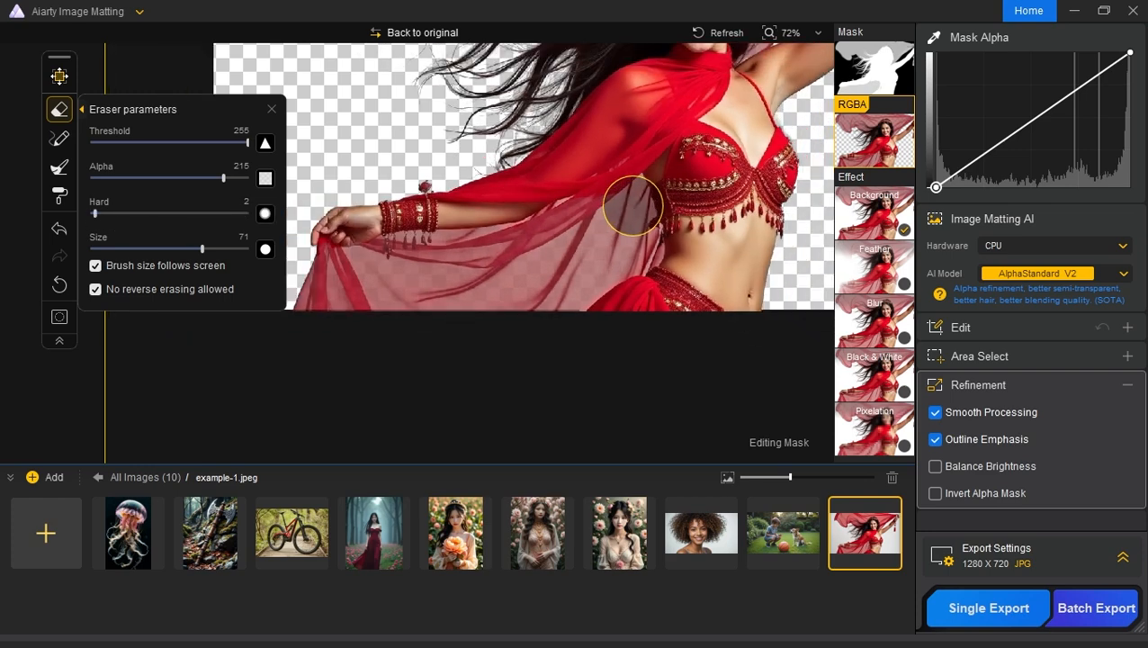
{"action": "scroll", "coordinate": [620, 261], "scroll_direction": "down", "scroll_amount": 1}
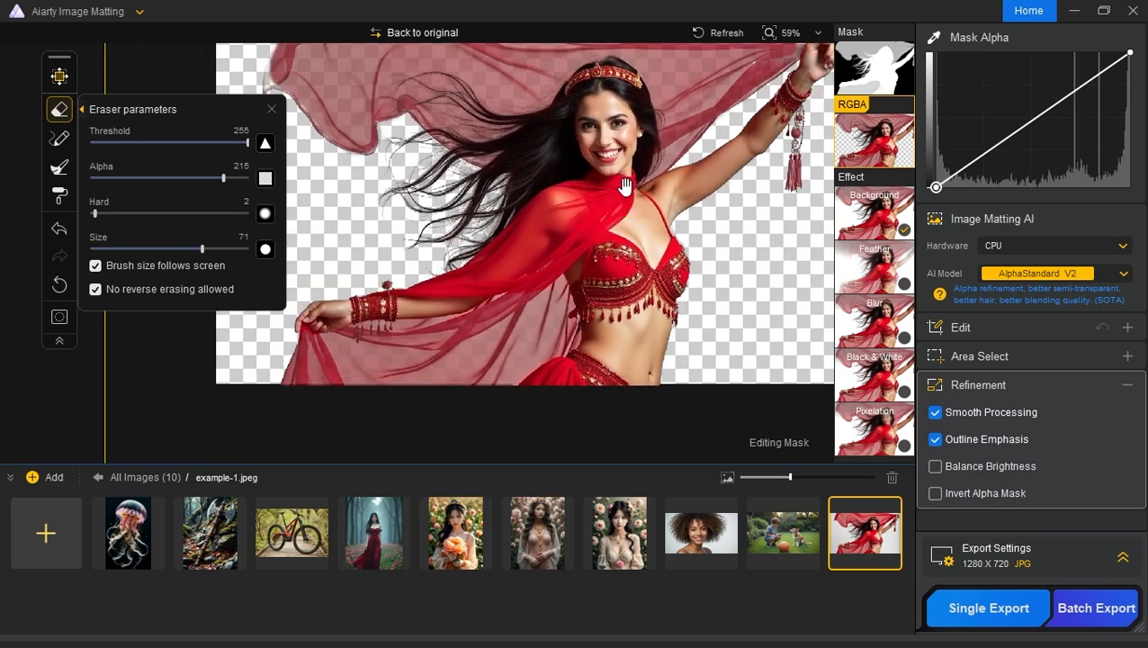
{"action": "left_click", "coordinate": [62, 110]}
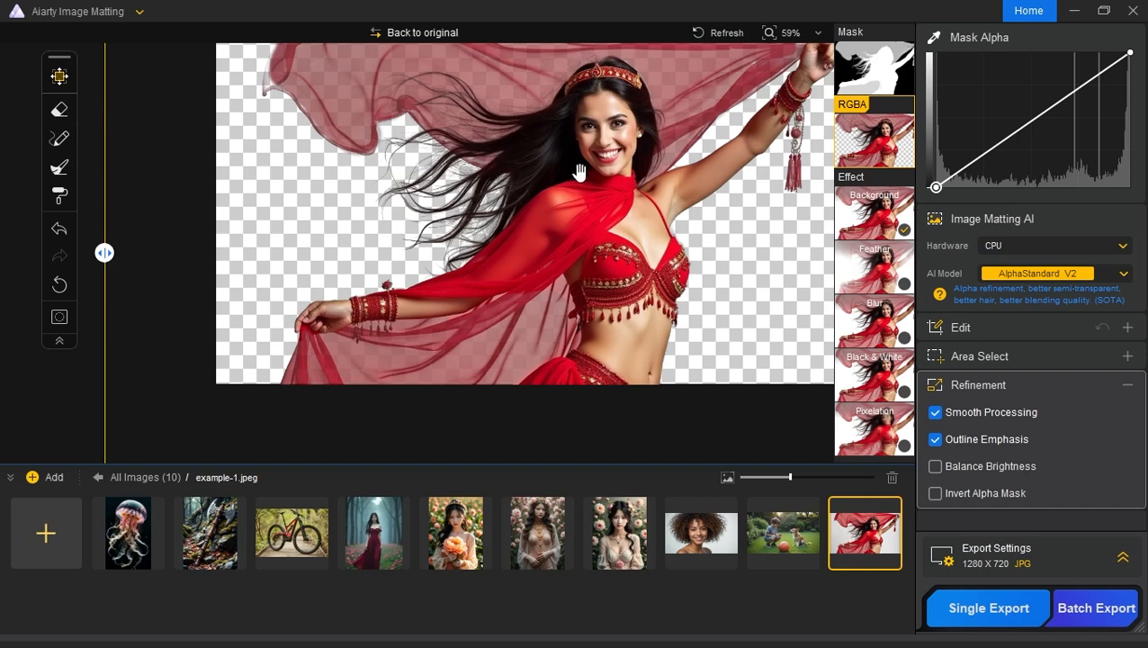
{"action": "left_click_drag", "start_coordinate": [578, 171], "coordinate": [531, 198]}
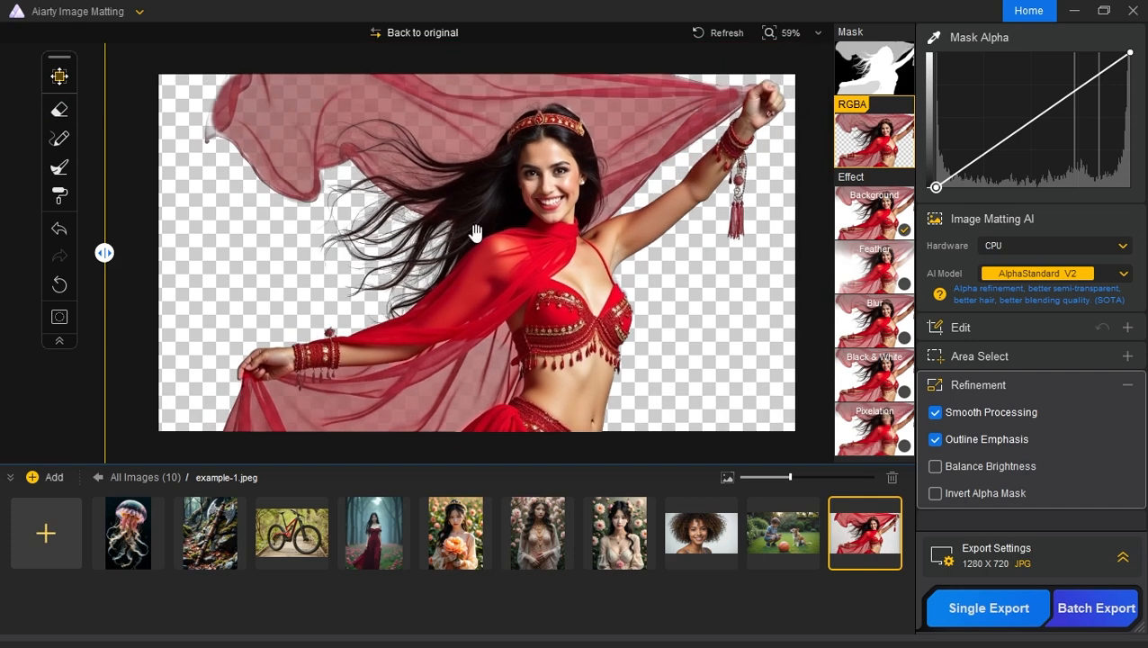
{"action": "mouse_move", "coordinate": [567, 245]}
{"action": "left_mouse_down"}
{"action": "mouse_move", "coordinate": [527, 254]}
{"action": "mouse_move", "coordinate": [552, 237]}
{"action": "left_mouse_up"}
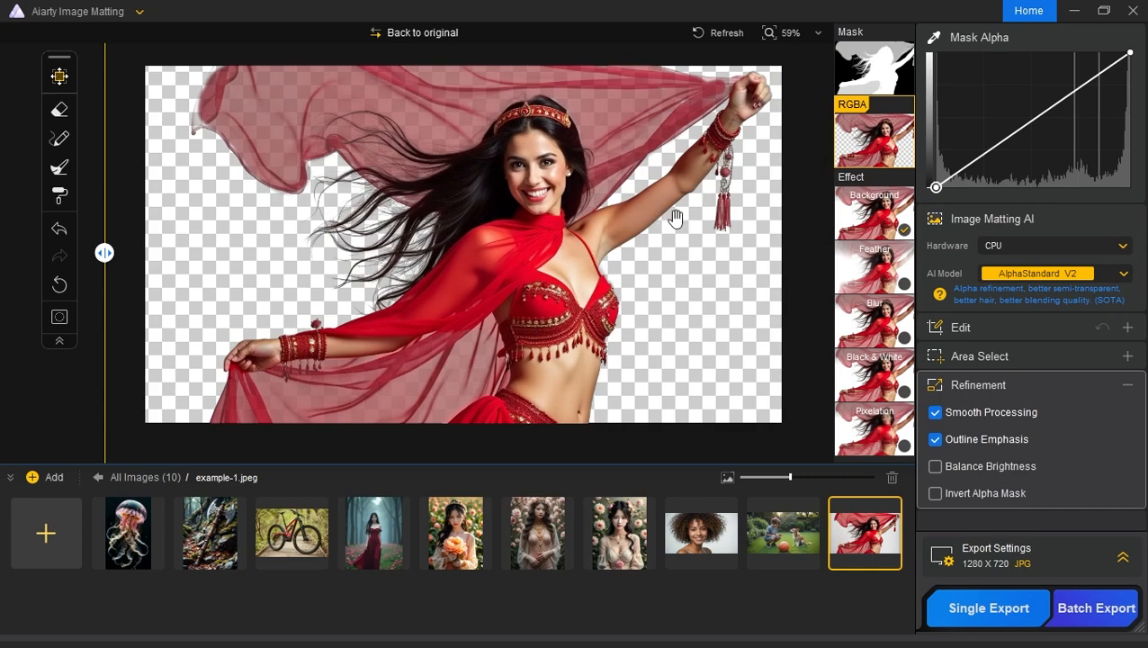
Step: Apply Grid.png as the Background effect image behind the dancer, compare it with the original, and hide the background options
{"action": "left_click", "coordinate": [879, 229]}
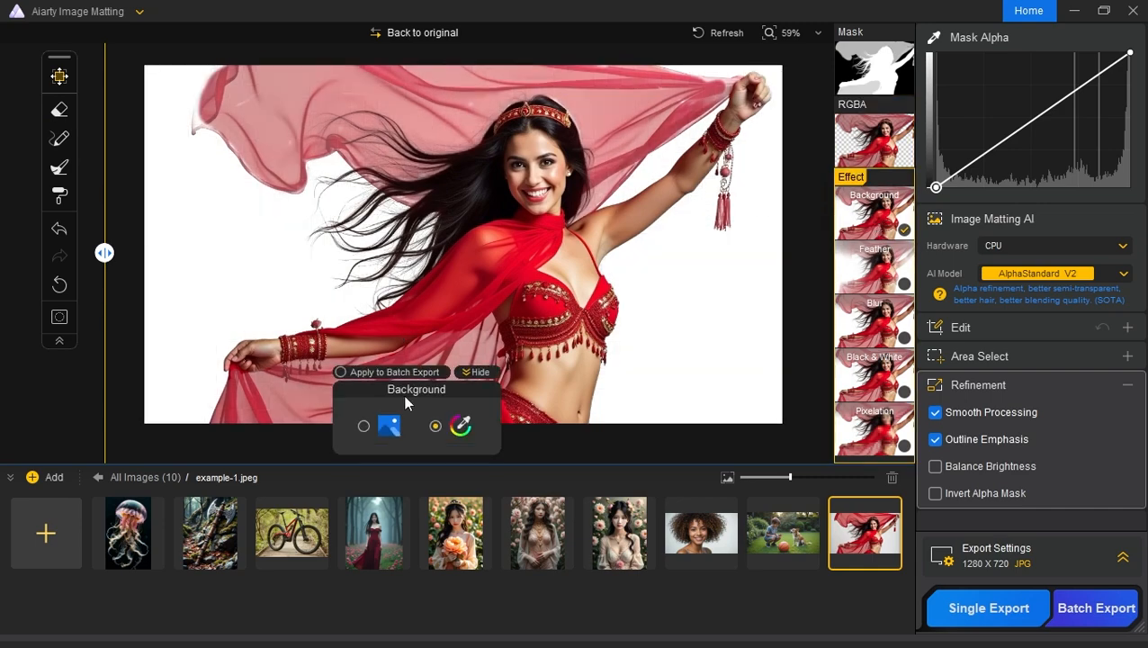
{"action": "left_click", "coordinate": [390, 426]}
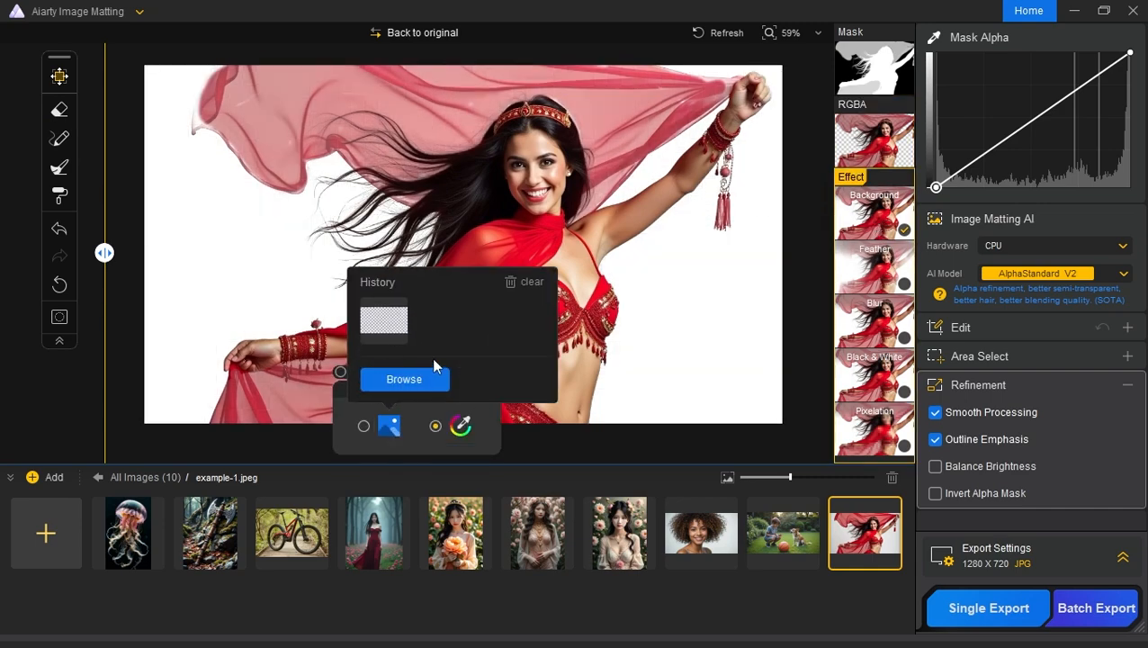
{"action": "left_click", "coordinate": [410, 382]}
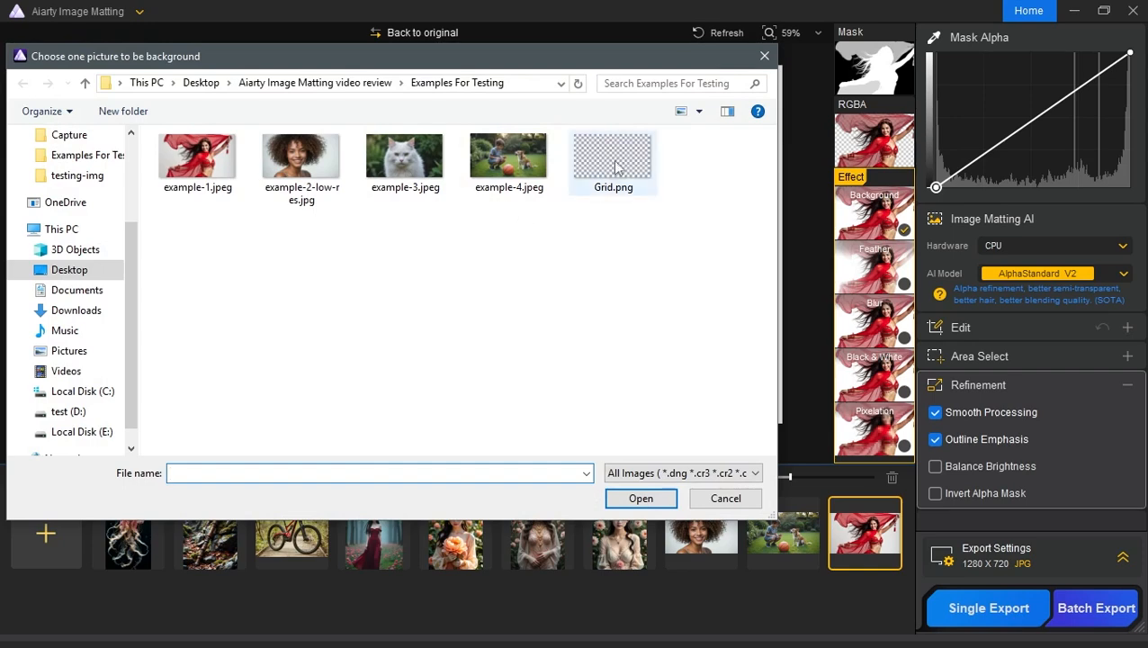
{"action": "left_click", "coordinate": [619, 169]}
{"action": "left_click", "coordinate": [639, 498]}
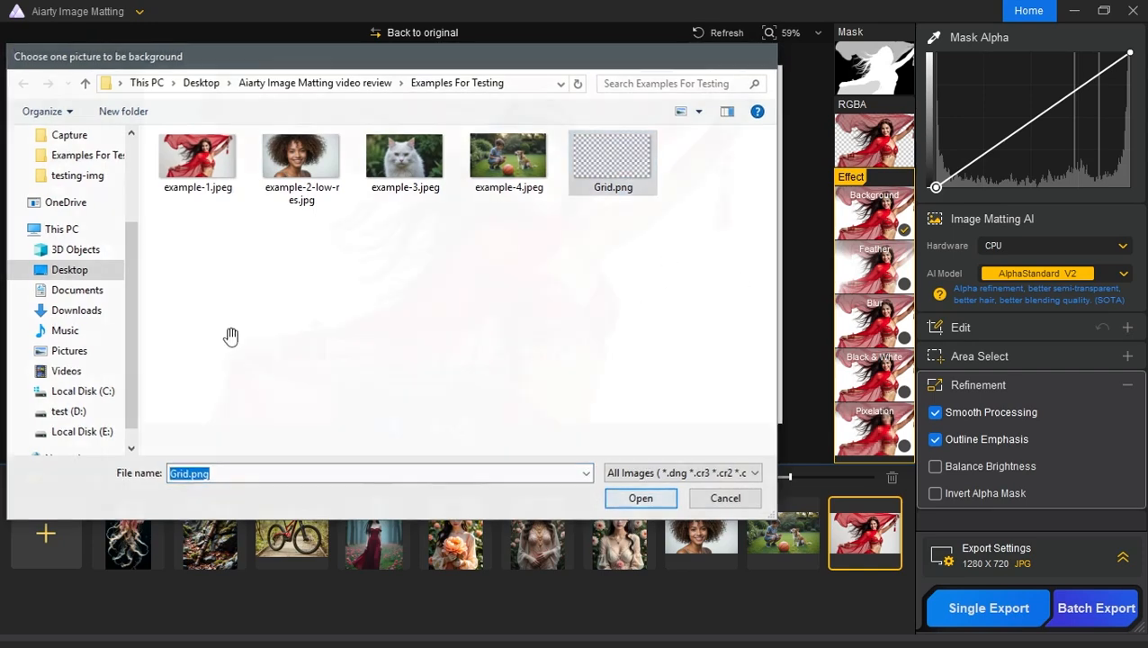
{"action": "left_click_drag", "start_coordinate": [103, 250], "coordinate": [159, 276]}
{"action": "scroll", "coordinate": [297, 165], "scroll_direction": "down", "scroll_amount": 1}
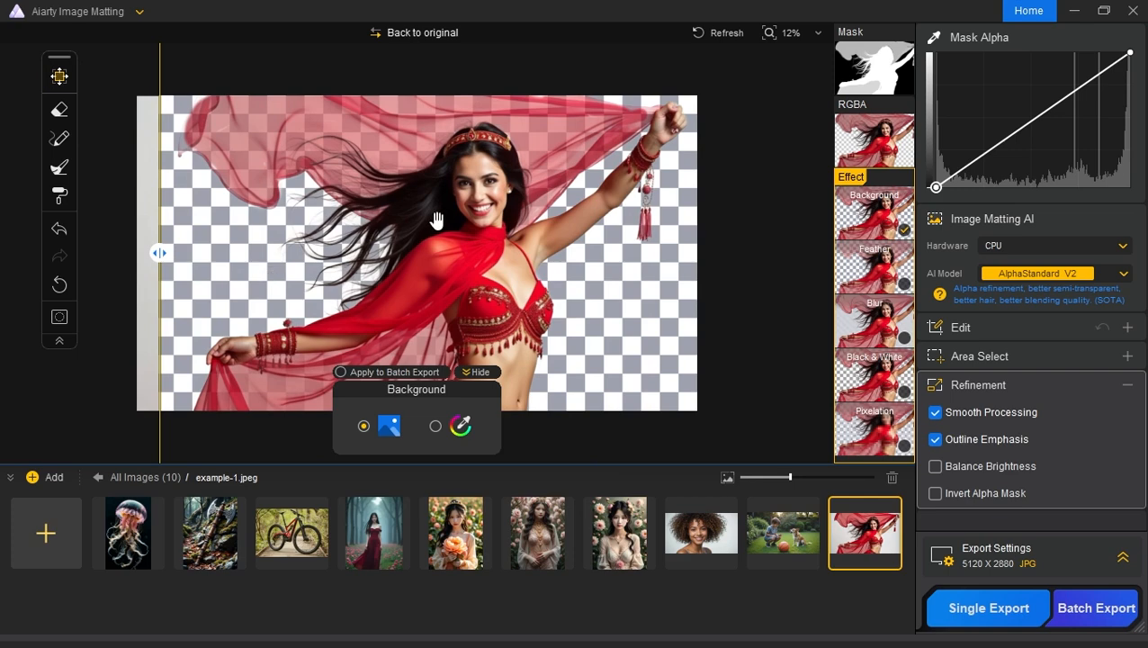
{"action": "left_click", "coordinate": [477, 372]}
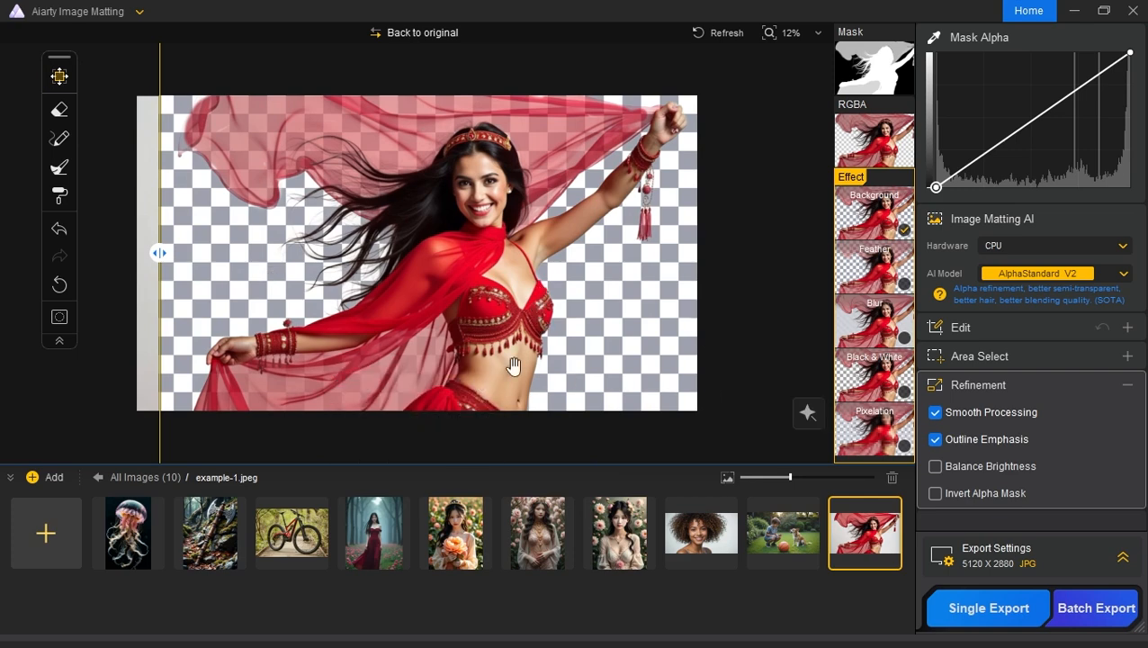
Step: Collapse the Refinement options and set the export format to PNG [8 bits]
{"action": "left_click", "coordinate": [1126, 386]}
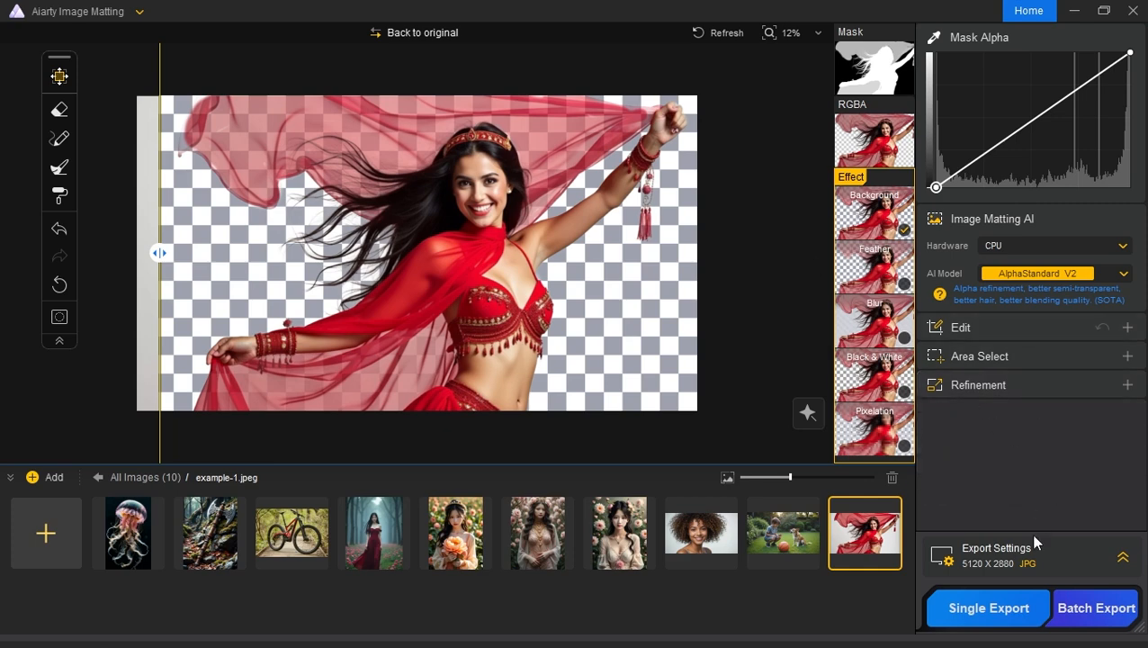
{"action": "left_click", "coordinate": [1063, 552]}
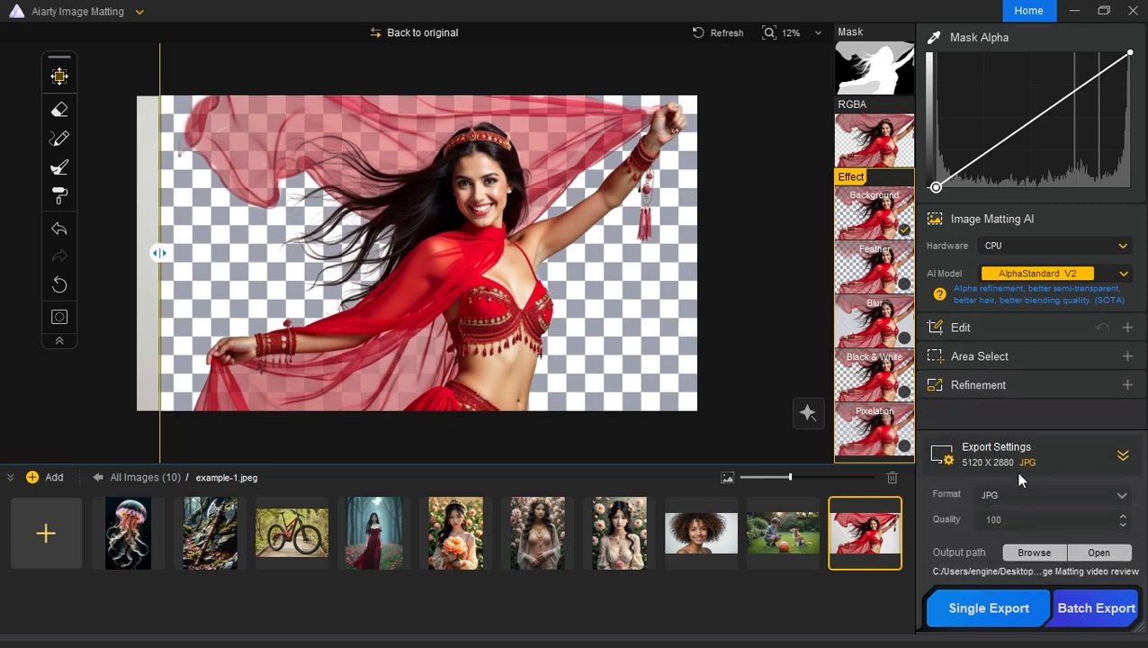
{"action": "left_click", "coordinate": [1092, 491]}
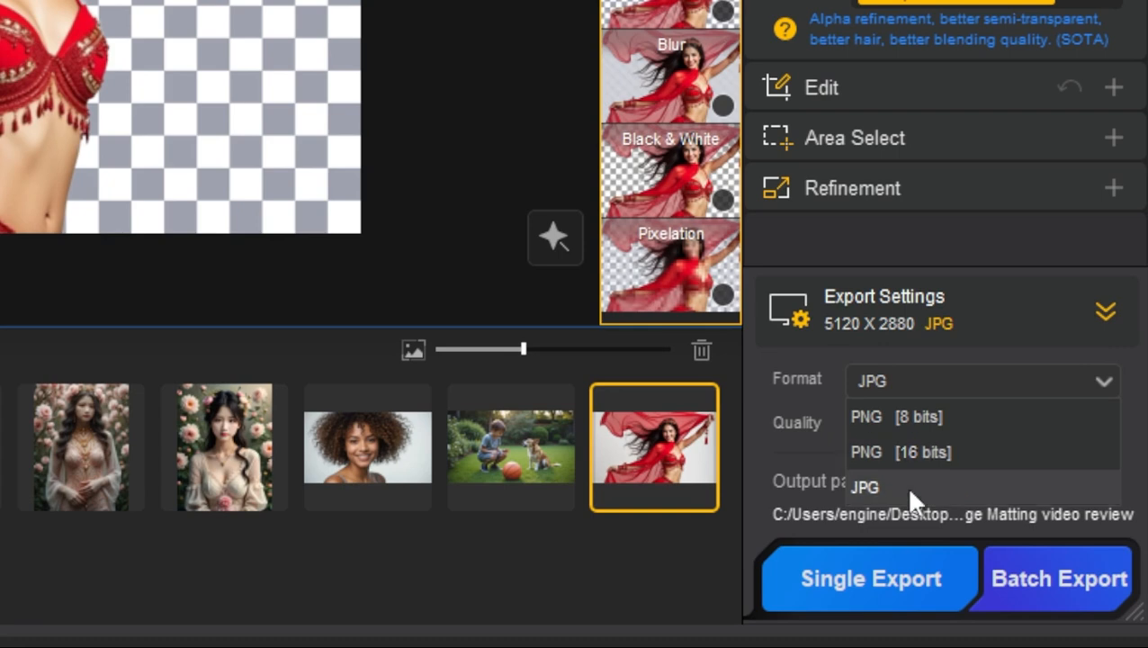
{"action": "left_click", "coordinate": [946, 421]}
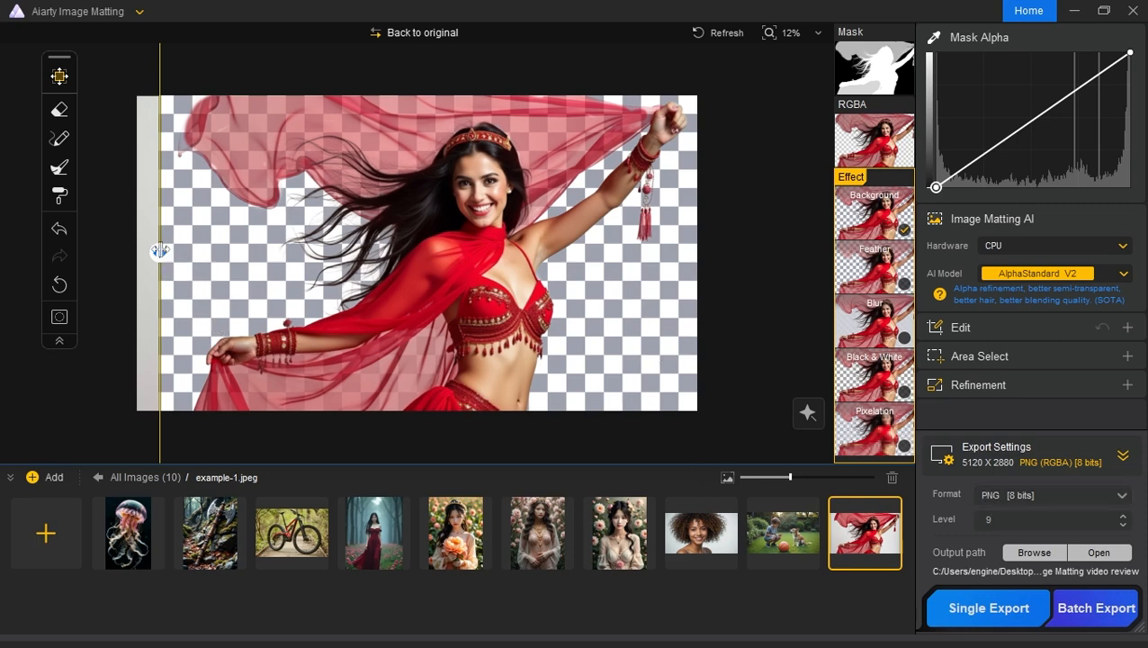
Step: Compare the original photo with the cutout around the dancer's hair and veil using the before/after divider
{"action": "left_click_drag", "start_coordinate": [159, 251], "coordinate": [243, 305]}
{"action": "scroll", "coordinate": [402, 252], "scroll_direction": "up", "scroll_amount": 2}
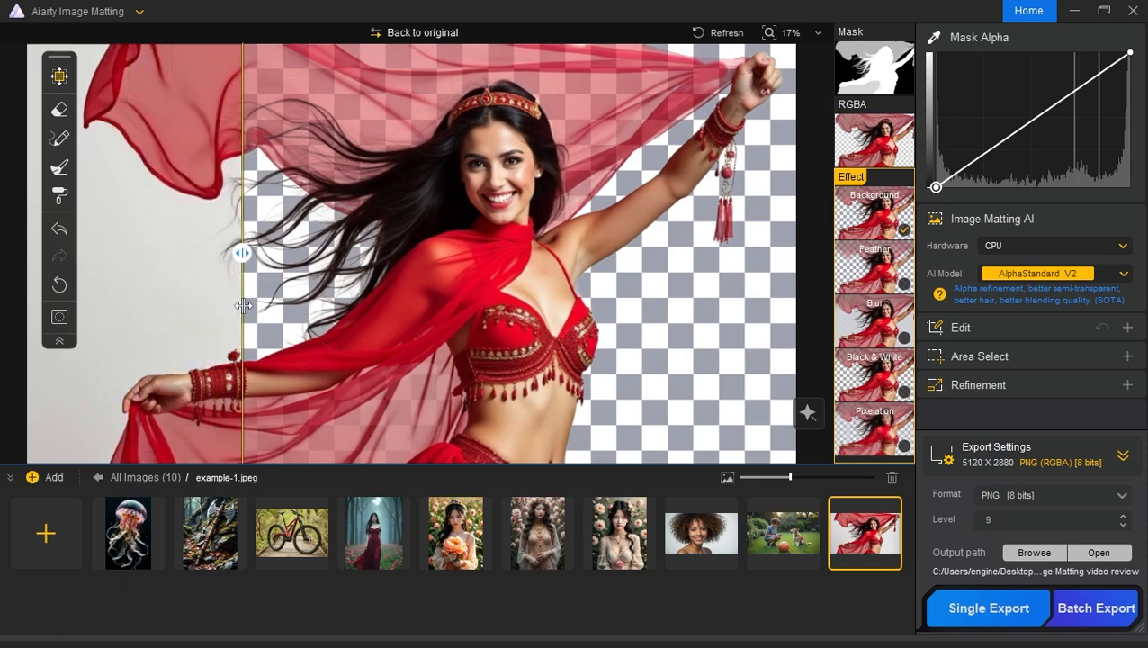